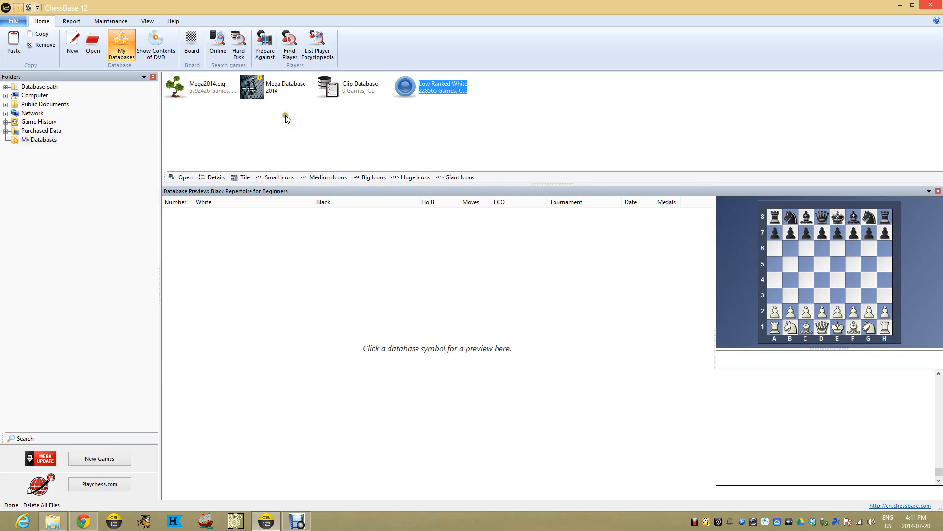
- Check the Reference-DB setting in the properties of Mega Database 2014
click(260, 89)
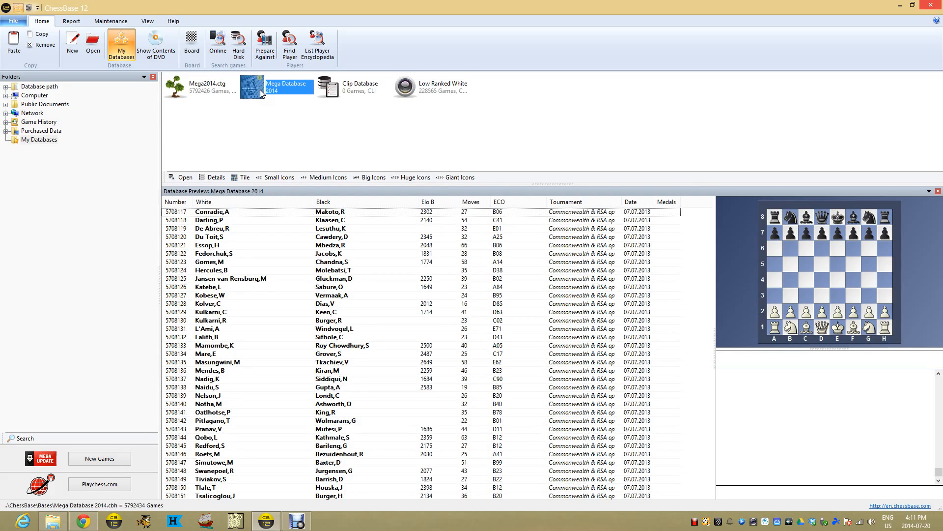
right_click(260, 90)
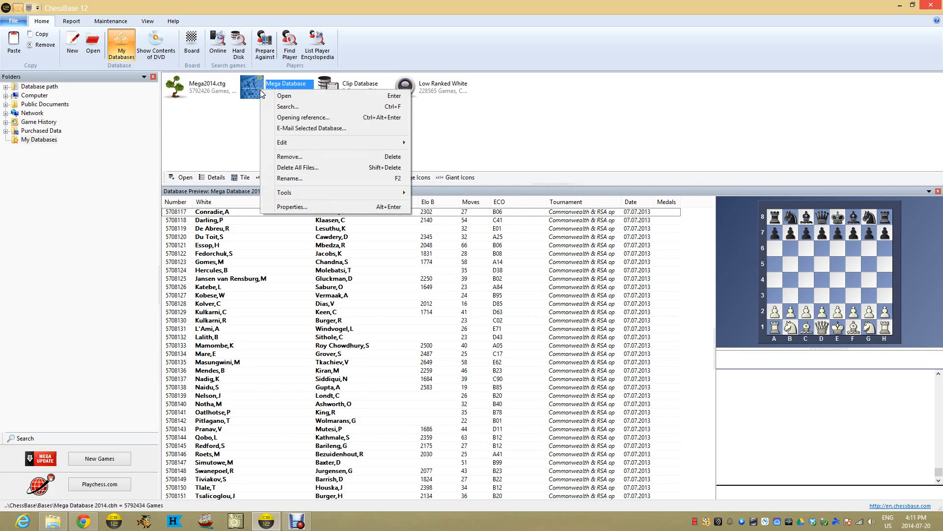
click(291, 207)
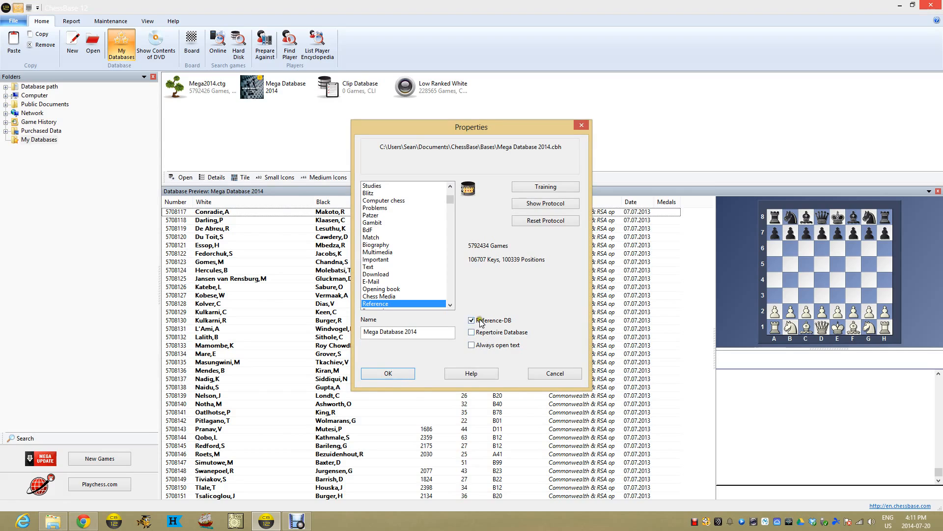
click(397, 374)
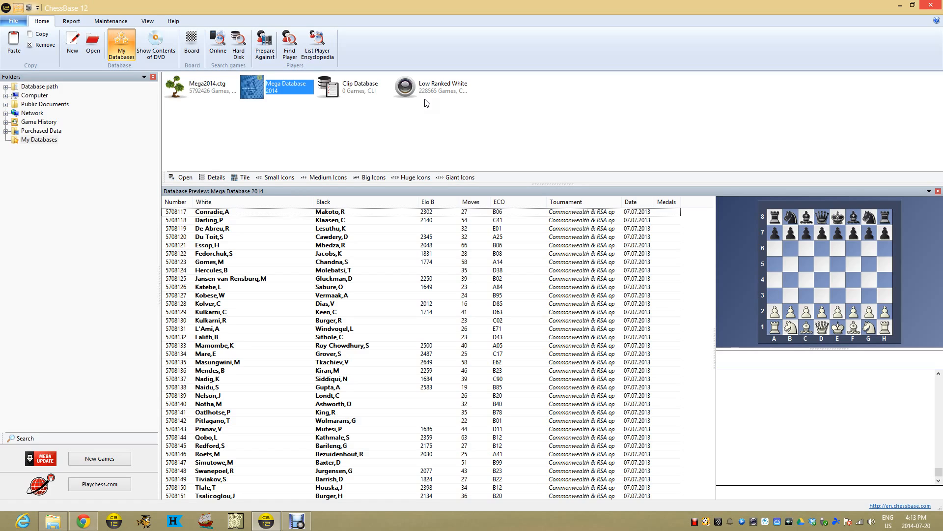
- Create a new database named "Black Repertoire" in the MyWork folder
right_click(427, 142)
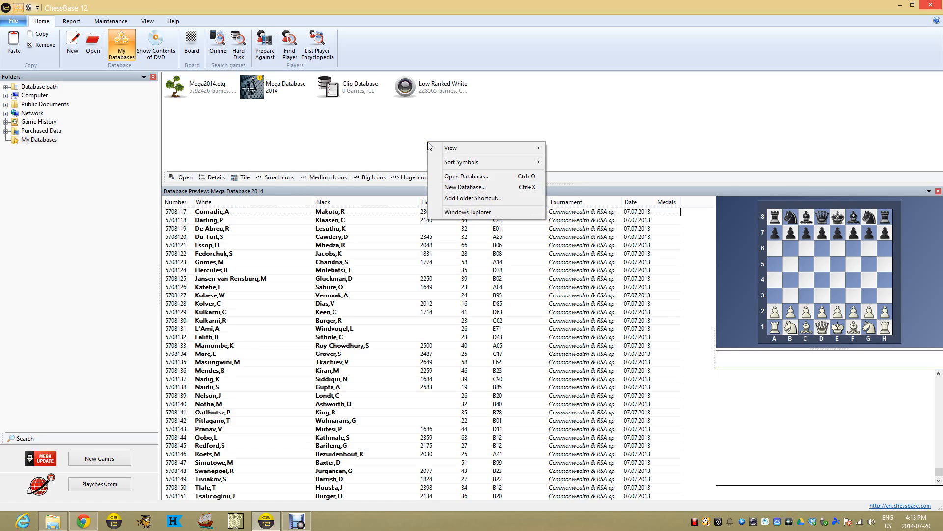
click(460, 188)
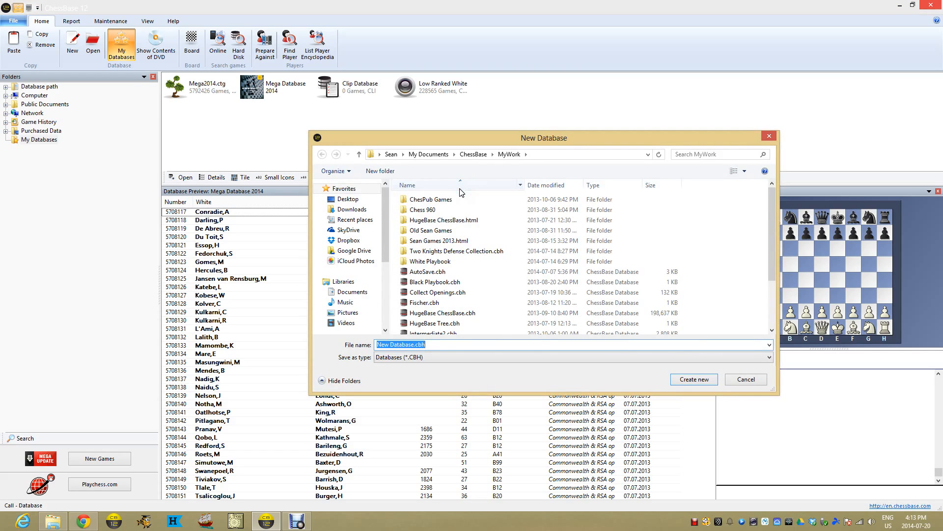
key(Home)
key(Delete)
key(Delete)
key(Delete)
key(Delete)
key(Delete)
key(Delete)
key(Delete)
key(Delete)
key(Delete)
key(Delete)
key(Delete)
key(Delete)
text(Black Repertoire)
key(Return)
- Designate the Black Repertoire database as a Repertoire Database in its properties
right_click(492, 84)
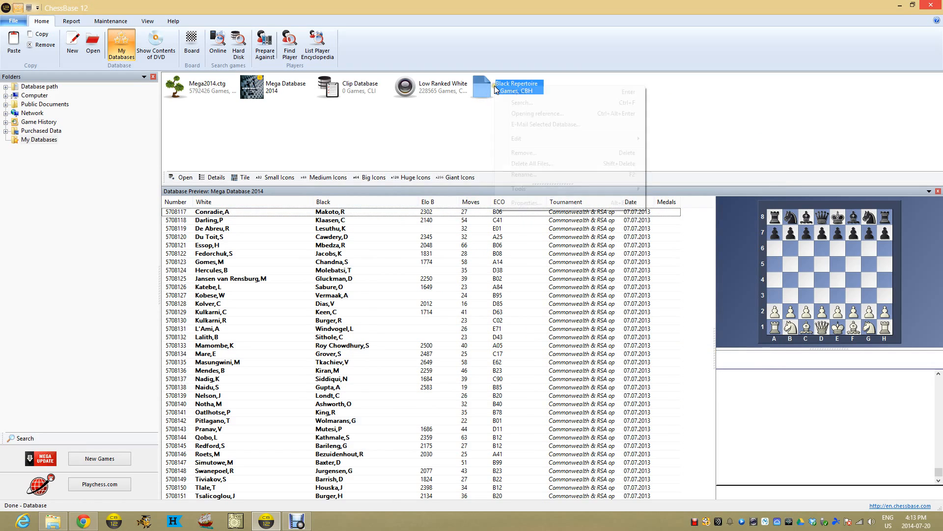
click(547, 203)
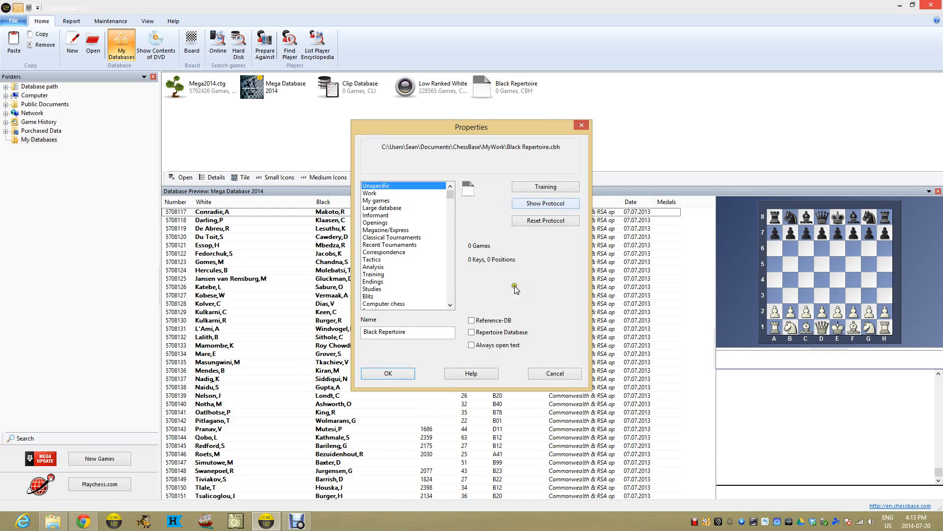
click(501, 333)
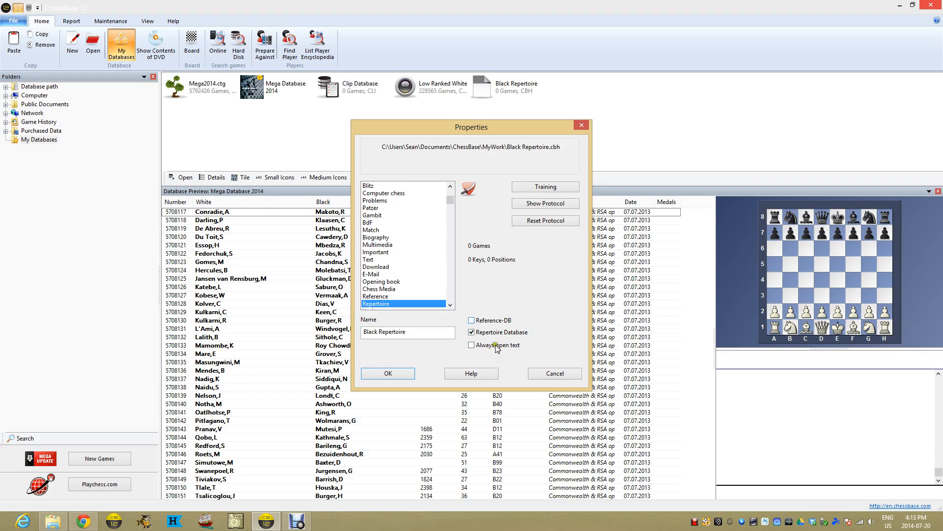
click(405, 375)
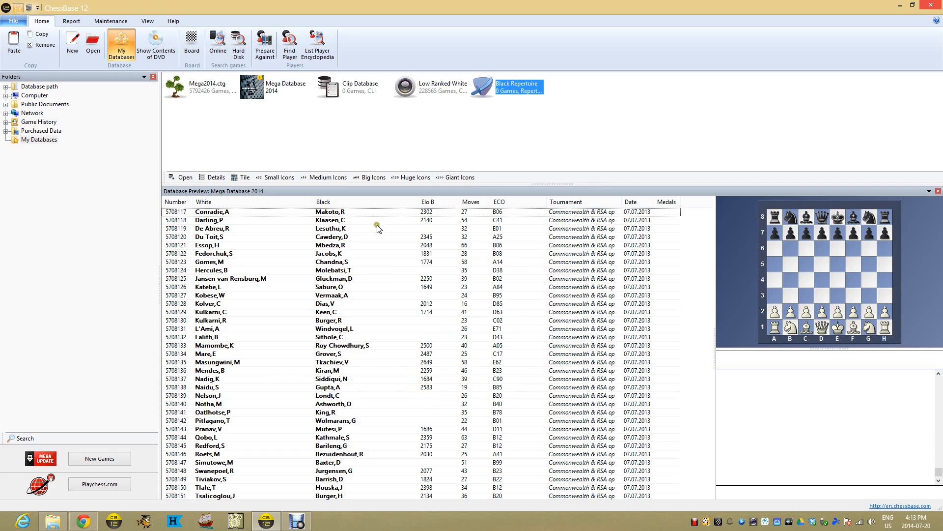
- Preview the game lists of Mega Database 2014 and the Black Repertoire database
click(291, 95)
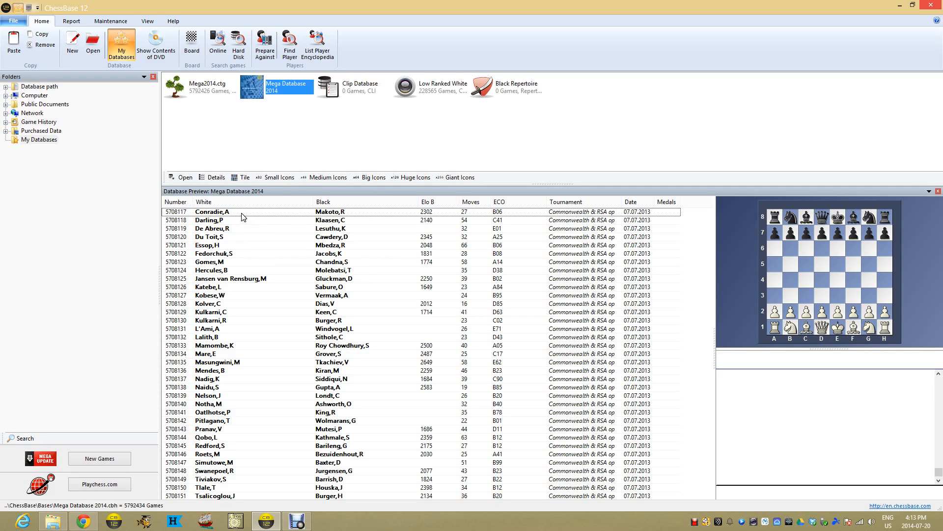
click(506, 91)
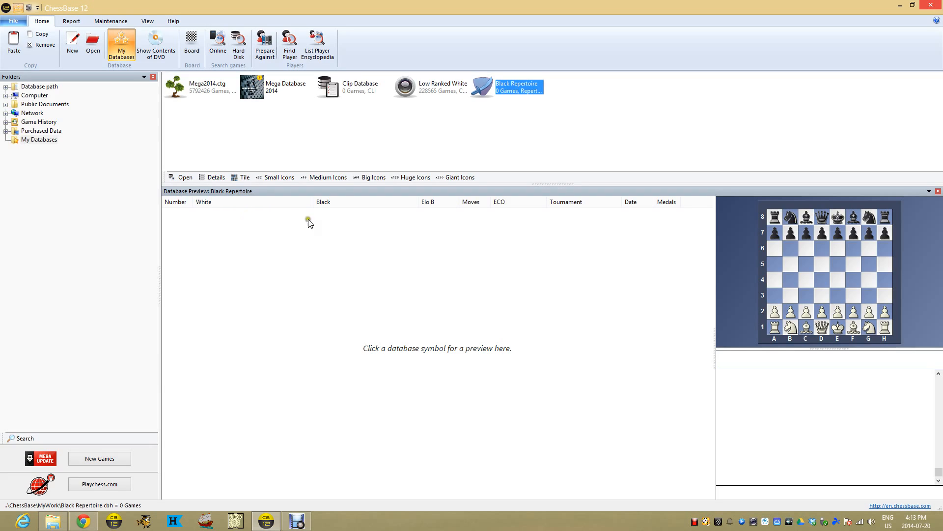
click(328, 225)
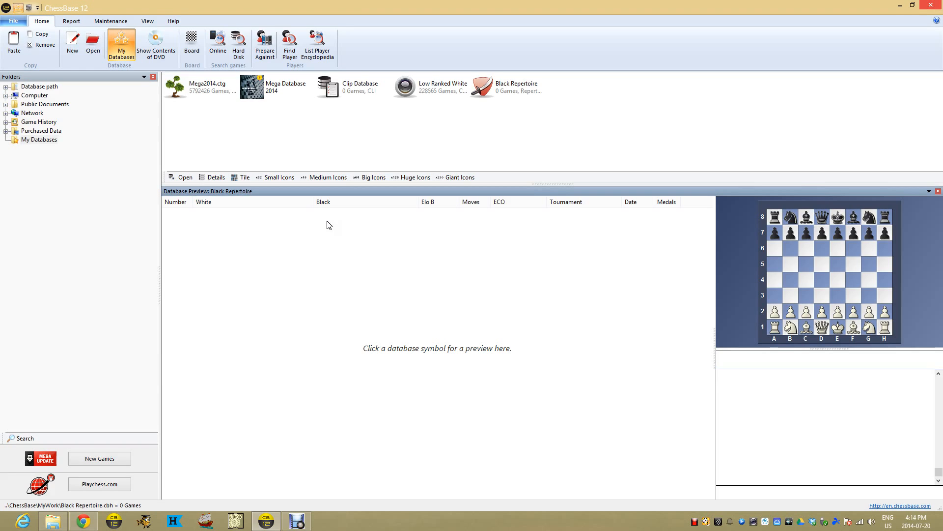
- Open a new game board and enter the moves 1.e4 d6 2.d4 Nf6 3.Nc3 g6
click(188, 44)
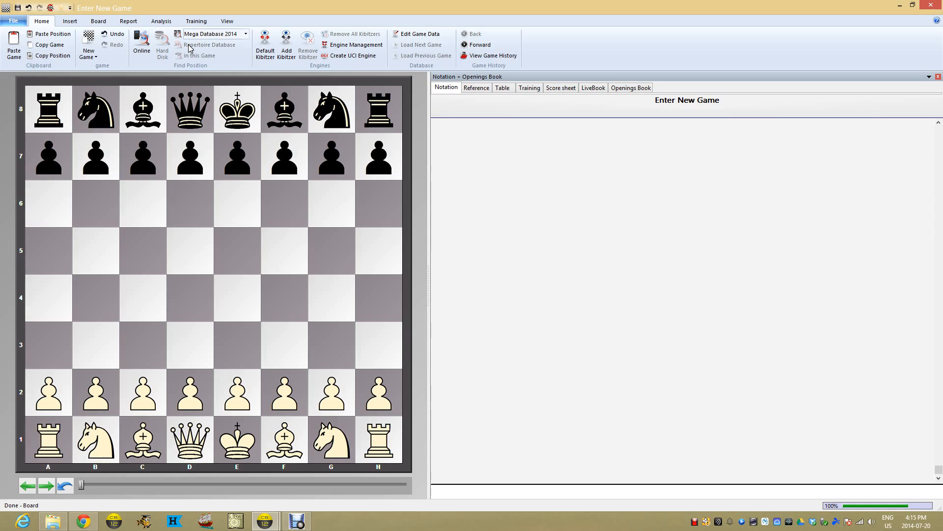
click(233, 299)
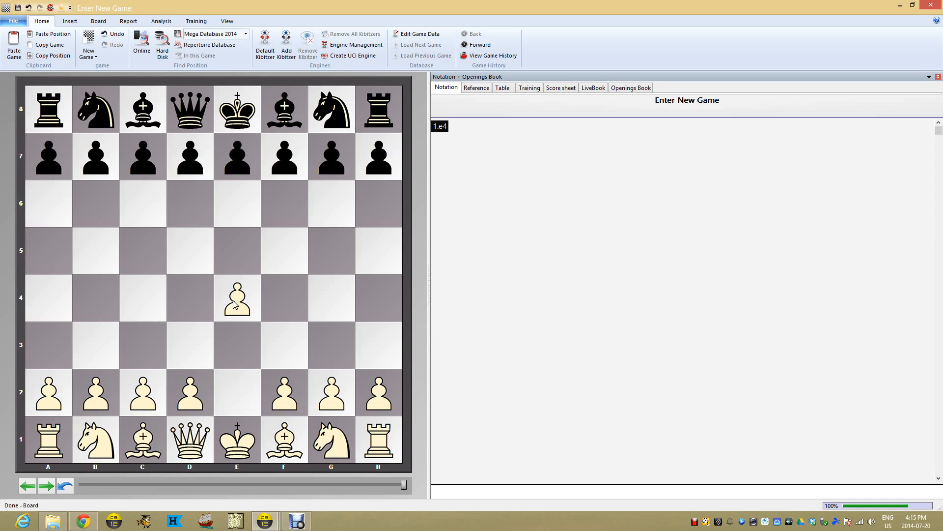
click(185, 211)
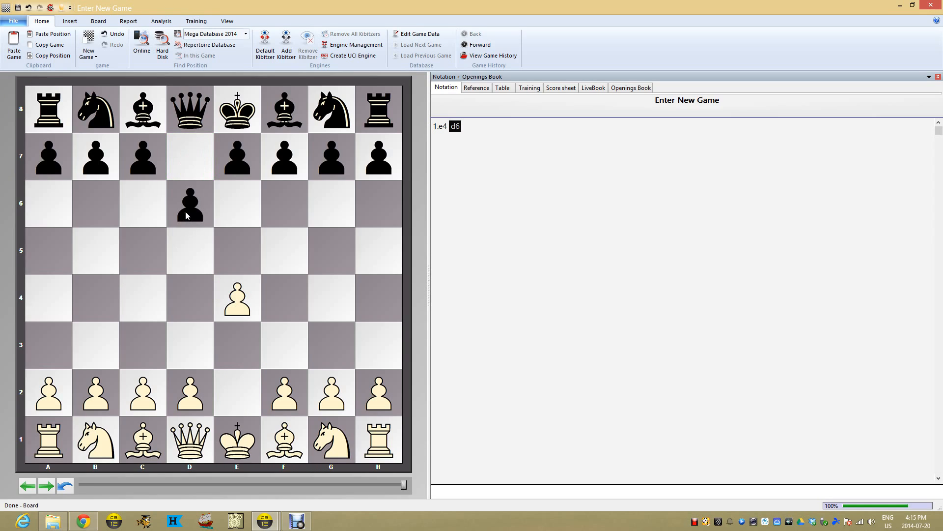
click(190, 303)
click(288, 211)
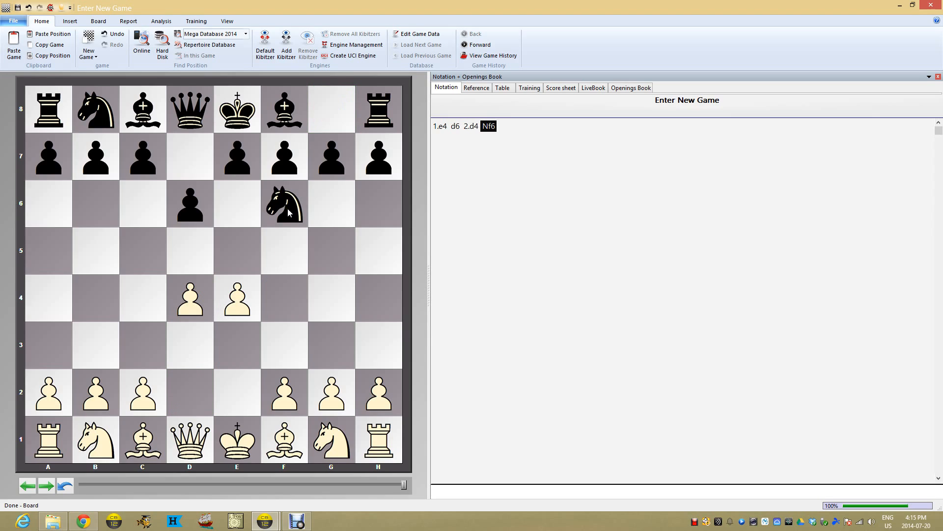
click(154, 343)
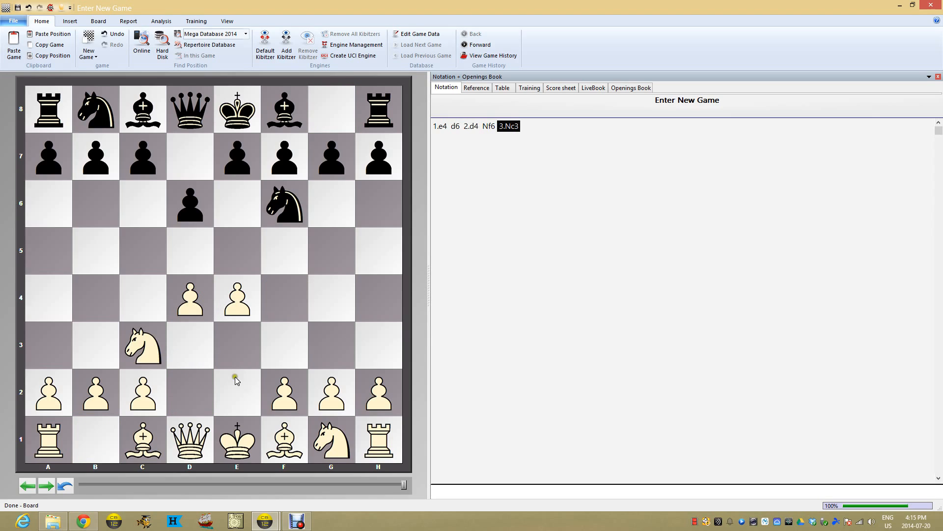
click(341, 208)
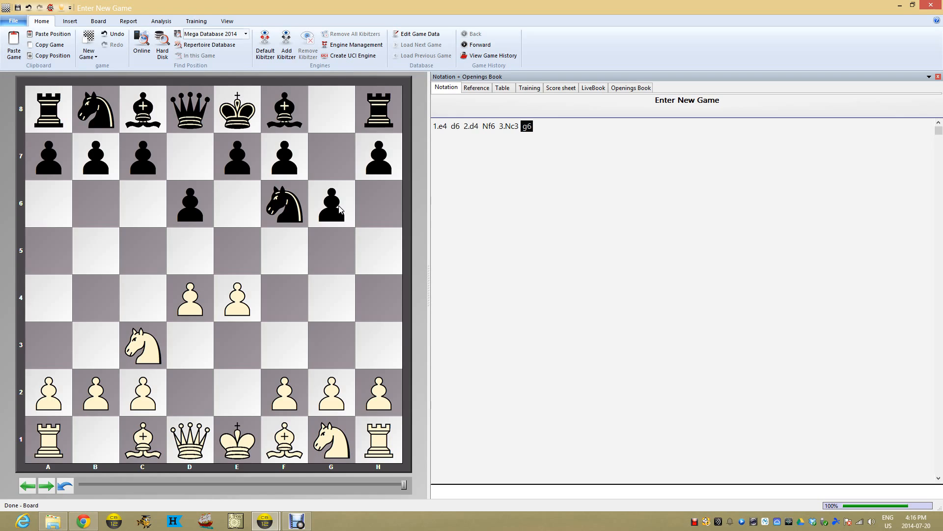
- Start saving the game to Black Repertoire, with White set to "Pirc" and both Black and Tournament set to "Position 1"
click(15, 22)
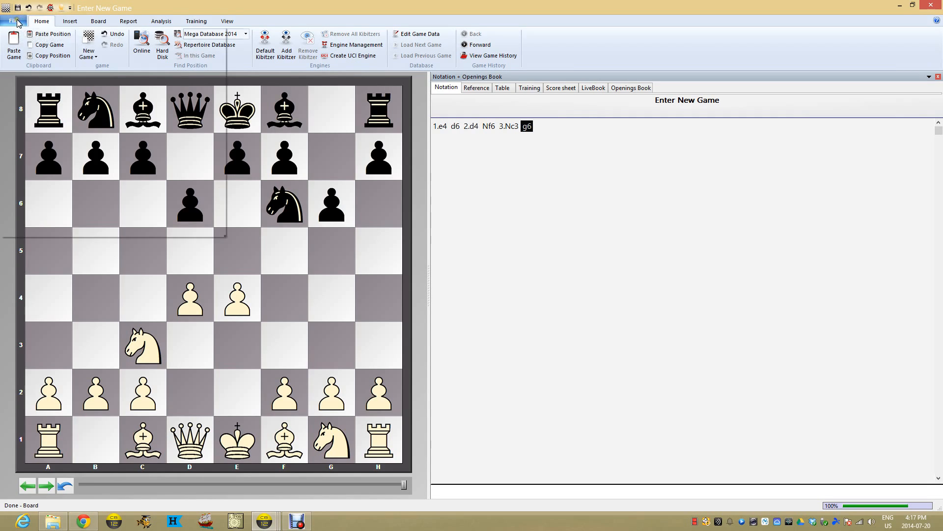
mouse_move(26, 77)
click(95, 39)
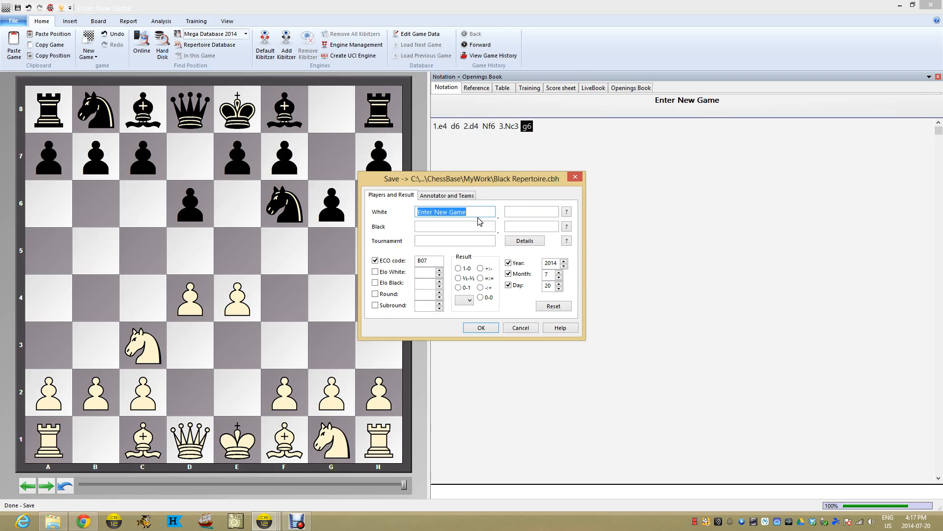
text(Pirc)
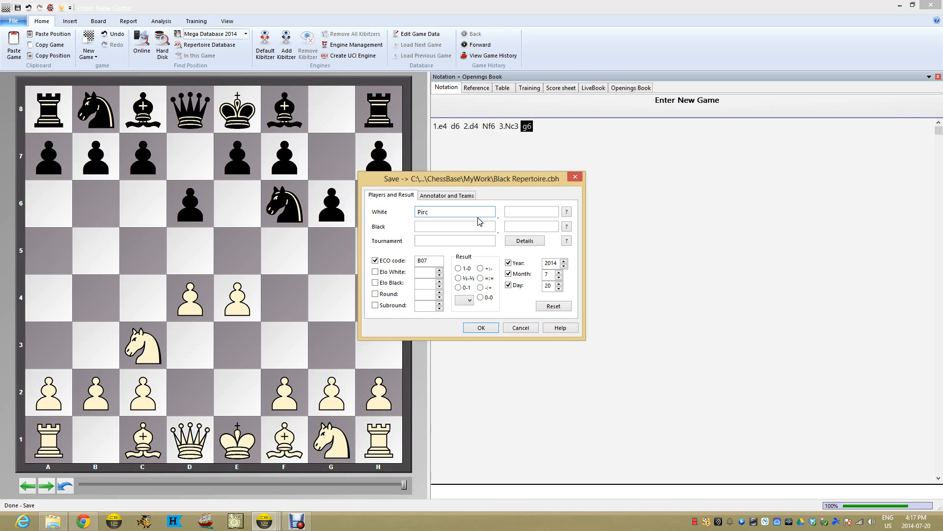
click(464, 227)
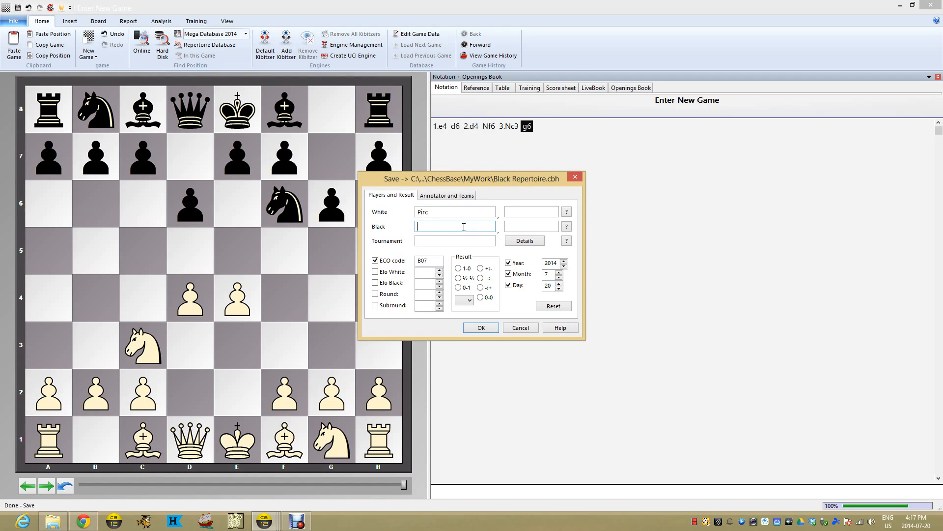
text(Position 1)
click(468, 238)
text(Position 1)
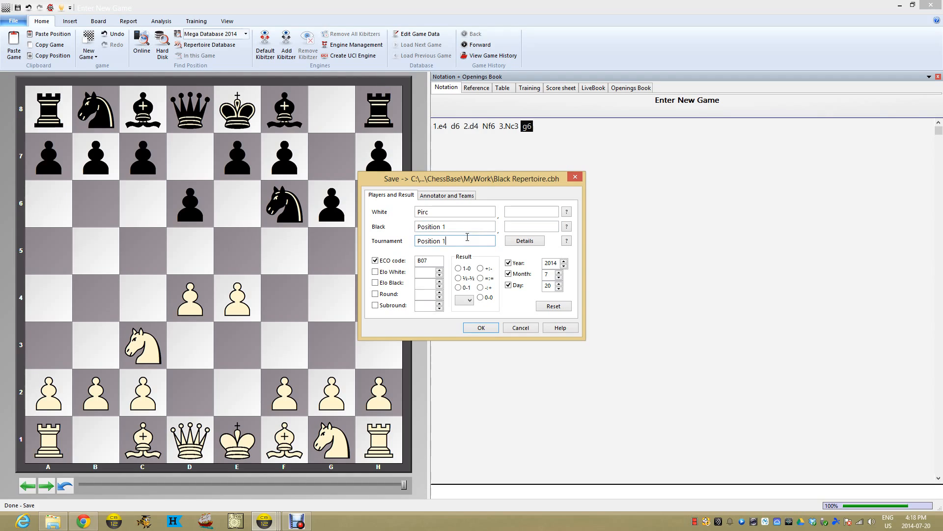
- Replace the Black name with "3...g6" and save the game
drag(473, 225, 406, 229)
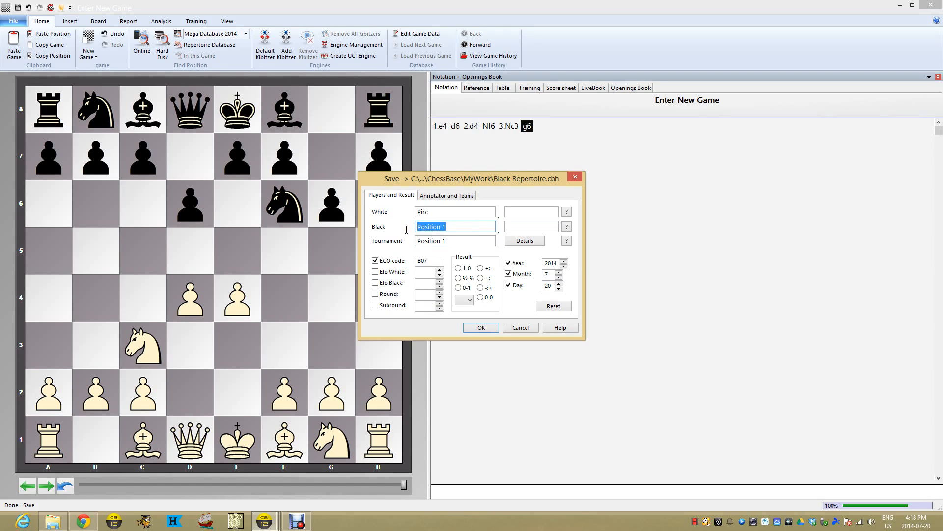
text(3...6)
key(BackSpace)
text(g6)
click(489, 328)
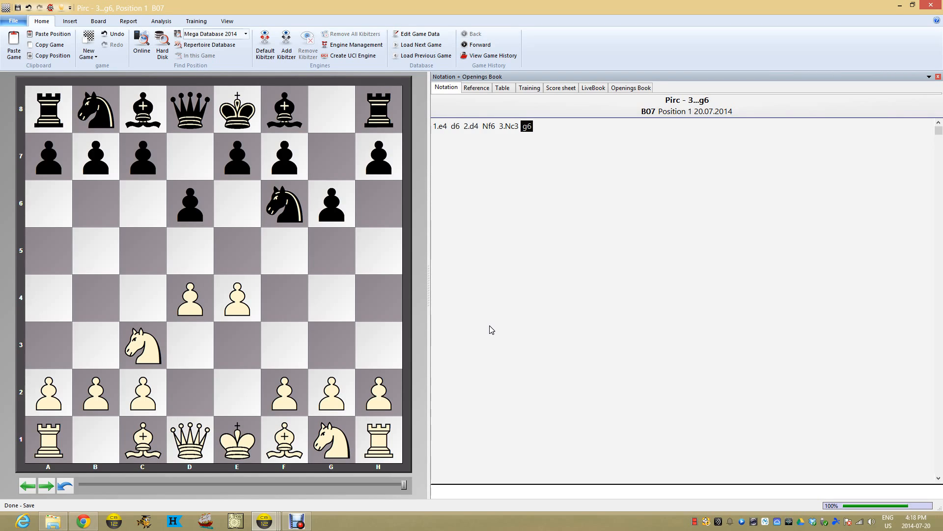
- Extend the main line with the moves 4.f4 Bg7
click(288, 301)
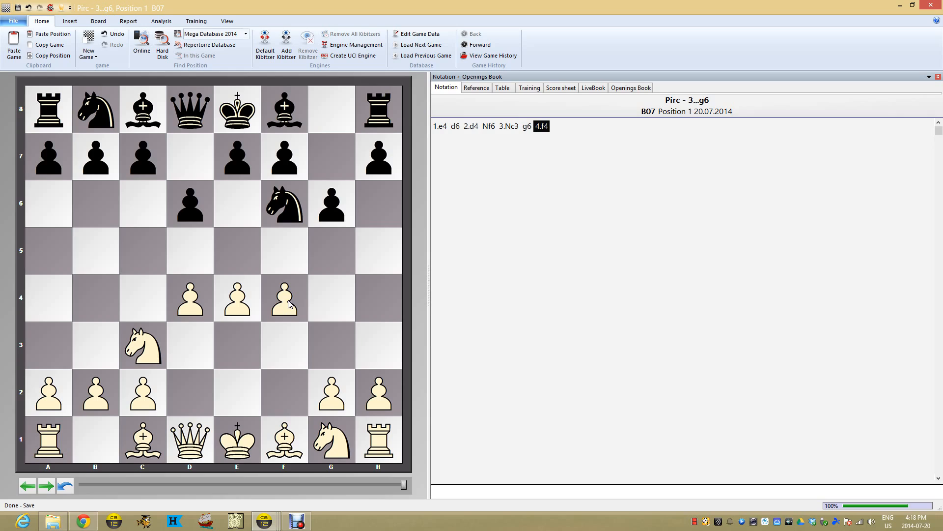
click(335, 160)
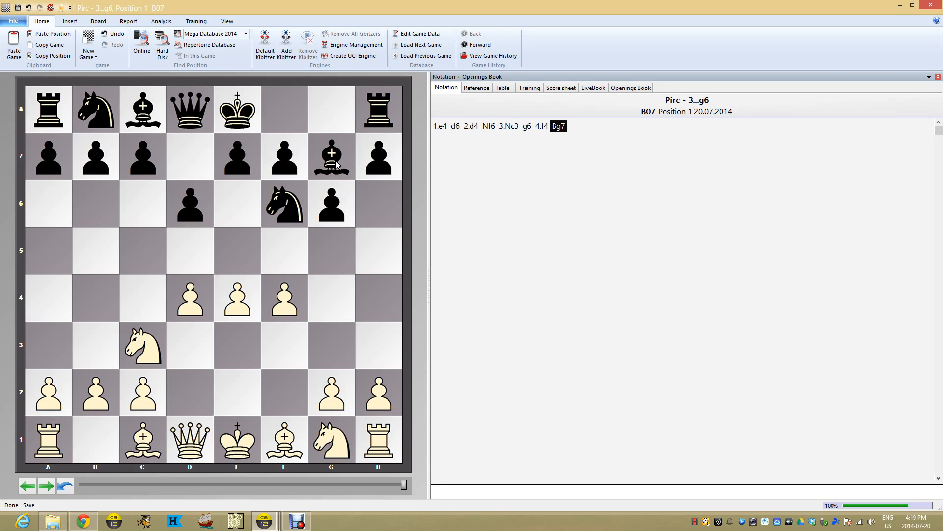
click(471, 174)
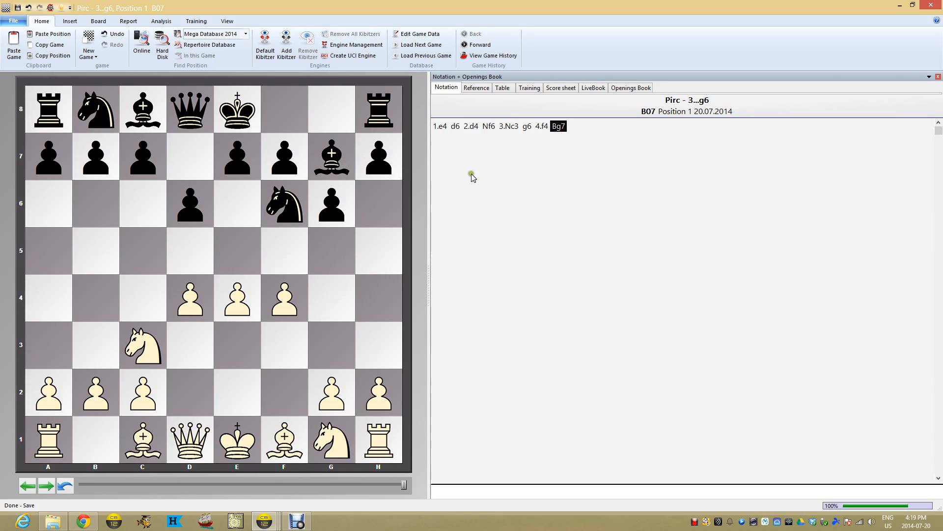
- Step through the moves 3...g6, 4.f4 and 4...Bg7, view the openings book for the position after 4.f4, and return to the notation
click(527, 127)
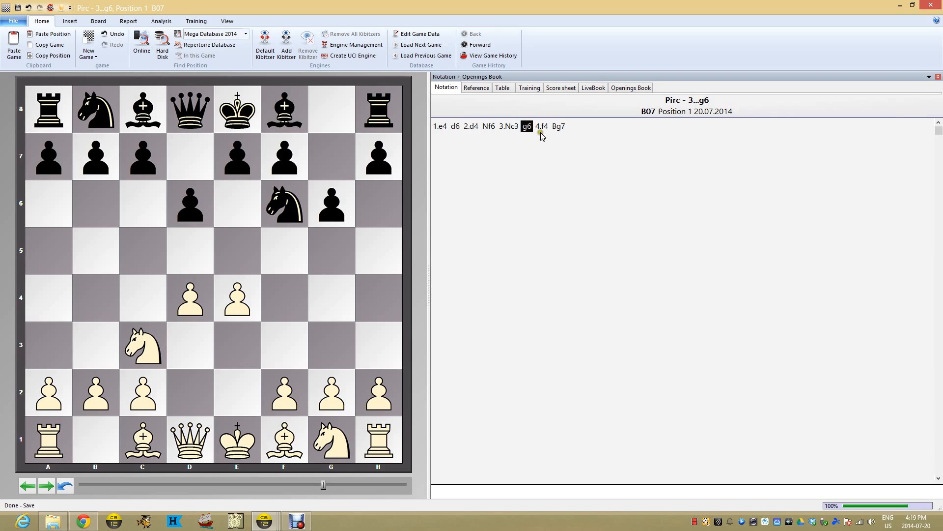
click(543, 128)
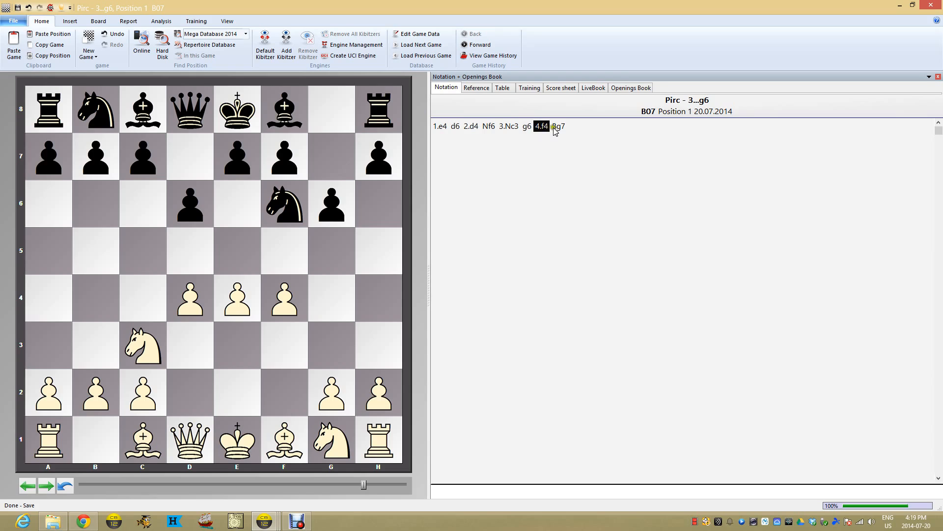
click(558, 127)
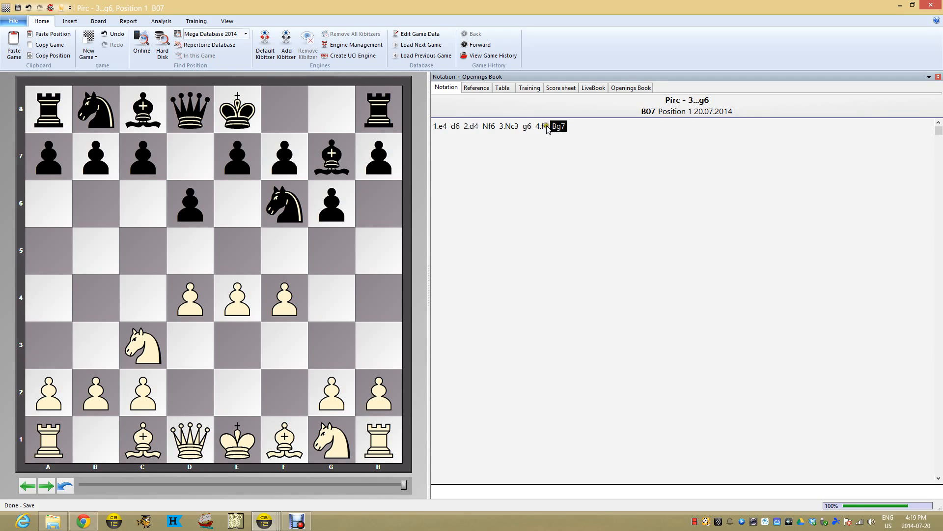
click(542, 127)
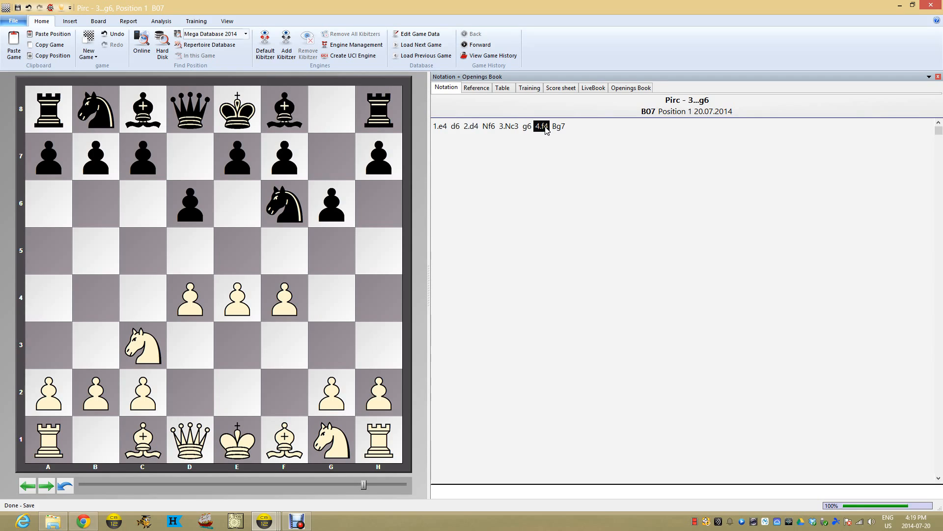
click(624, 84)
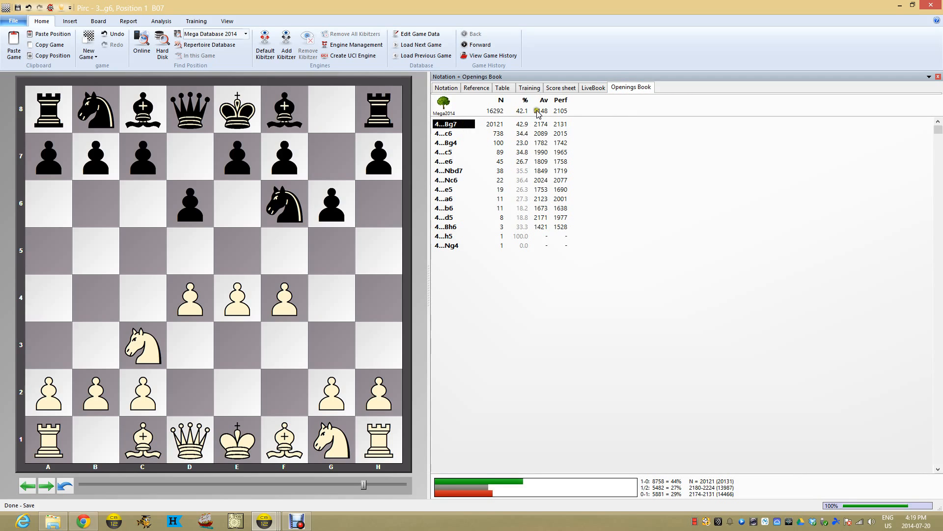
click(447, 88)
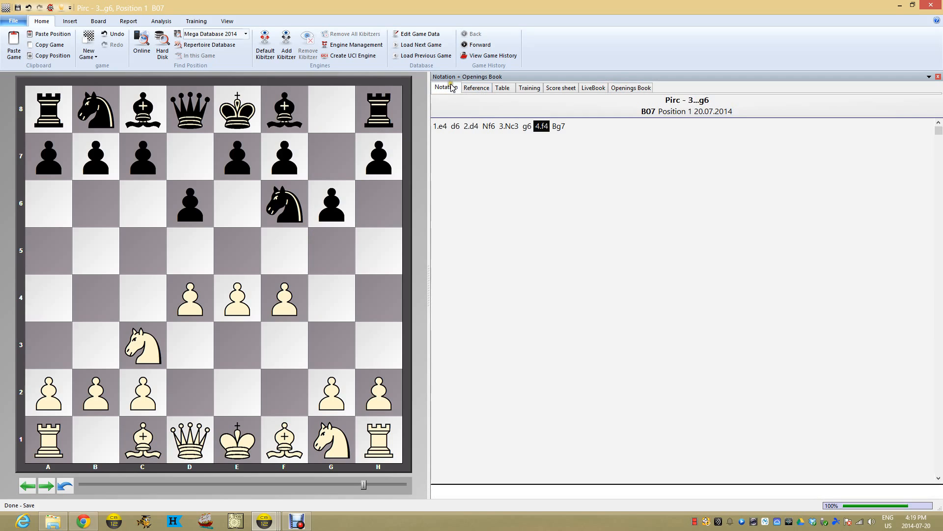
- View the openings book for the position after 3...g6 and return to the notation
click(524, 128)
click(615, 89)
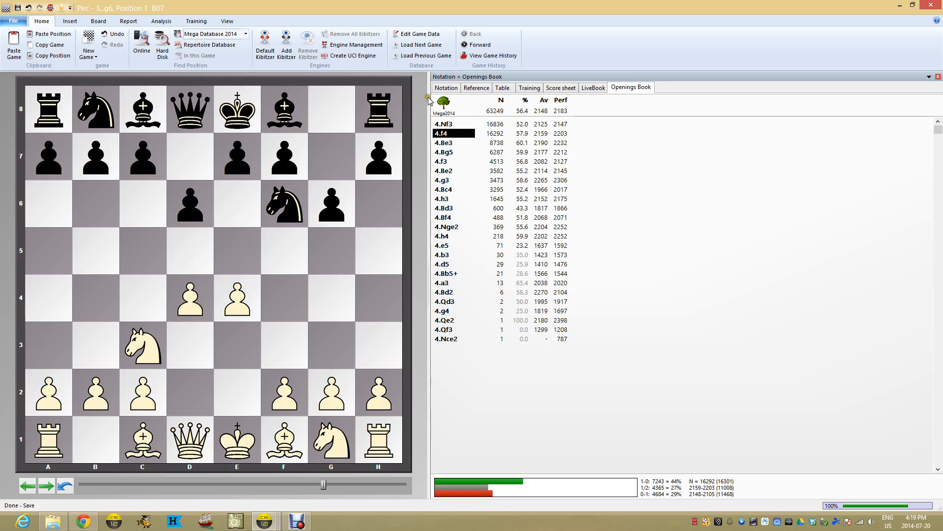
click(459, 88)
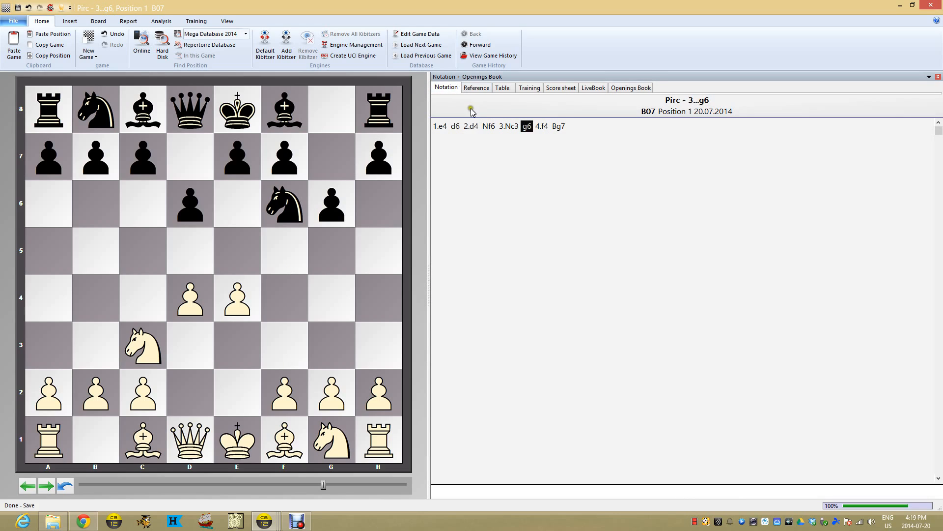
- Mark the move 4...Bg7 as a critical opening position
click(541, 127)
click(558, 127)
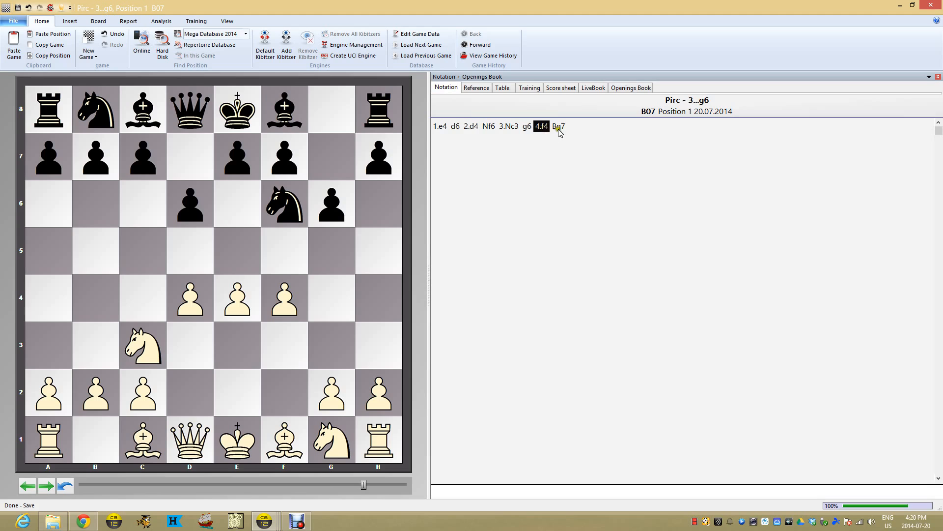
right_click(559, 131)
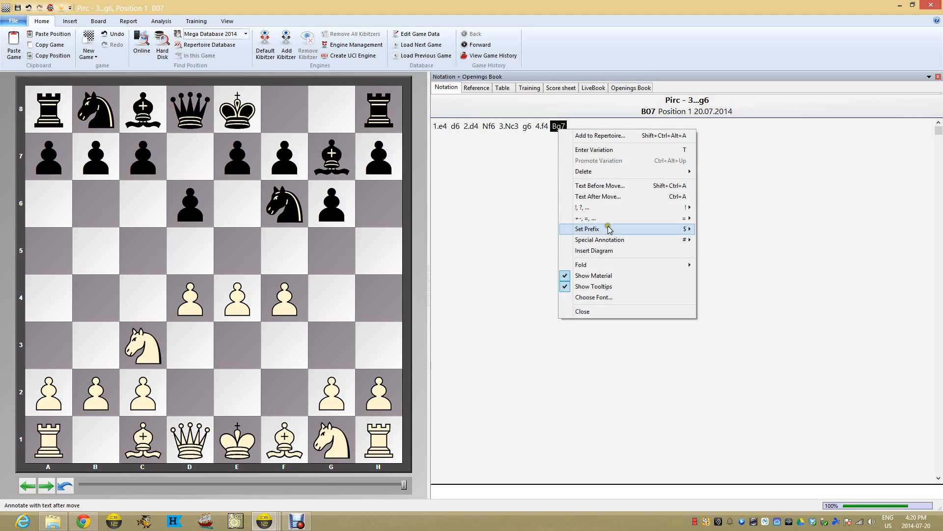
mouse_move(609, 240)
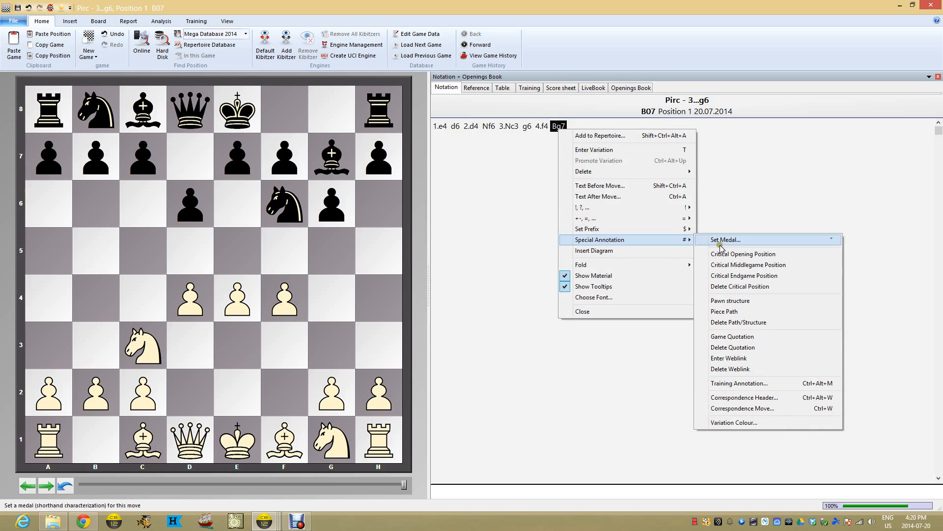
click(725, 255)
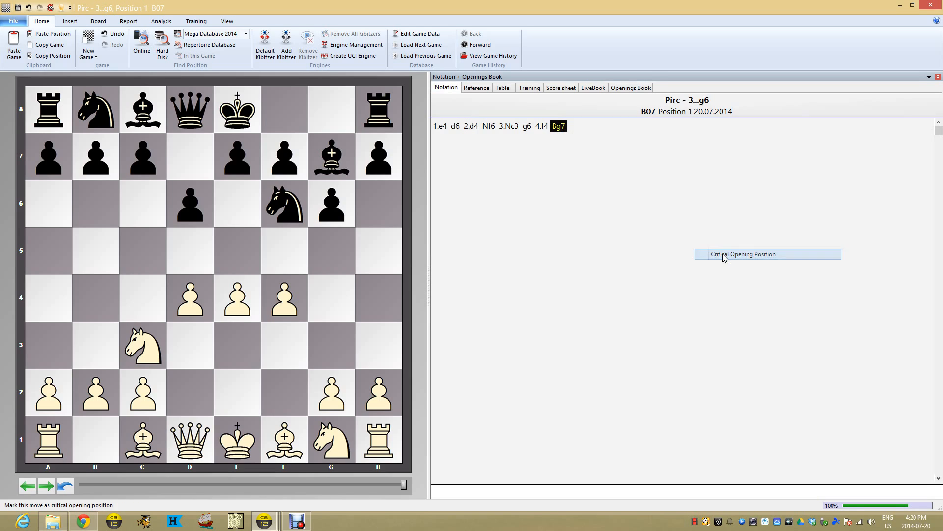
key(Left)
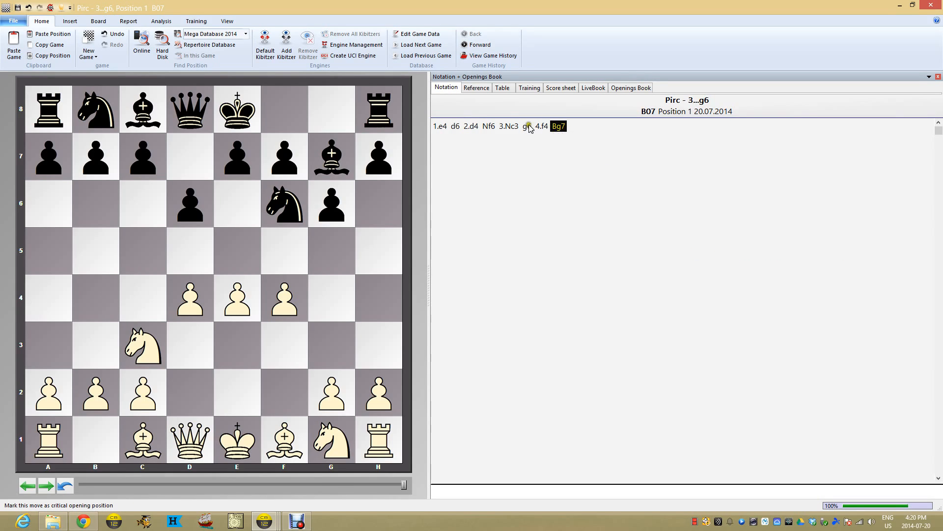
key(Right)
- Start saving the line as a separate game in Black Repertoire, with the Black name set to "4...Bg7"
click(19, 24)
mouse_move(14, 82)
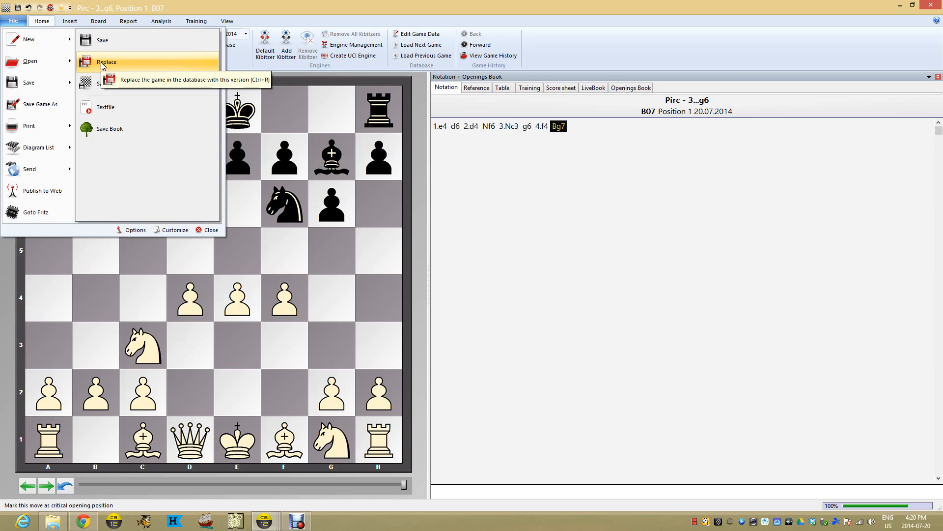
click(105, 43)
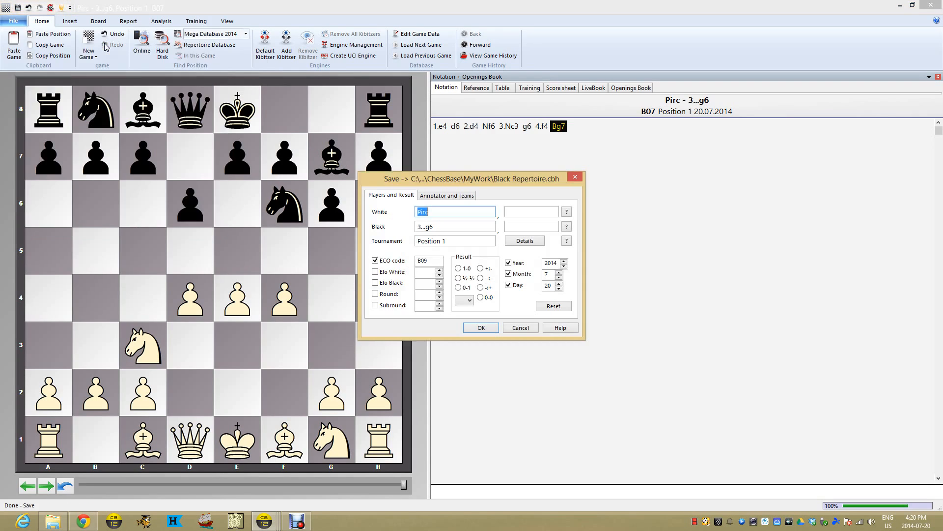
drag(434, 227, 427, 228)
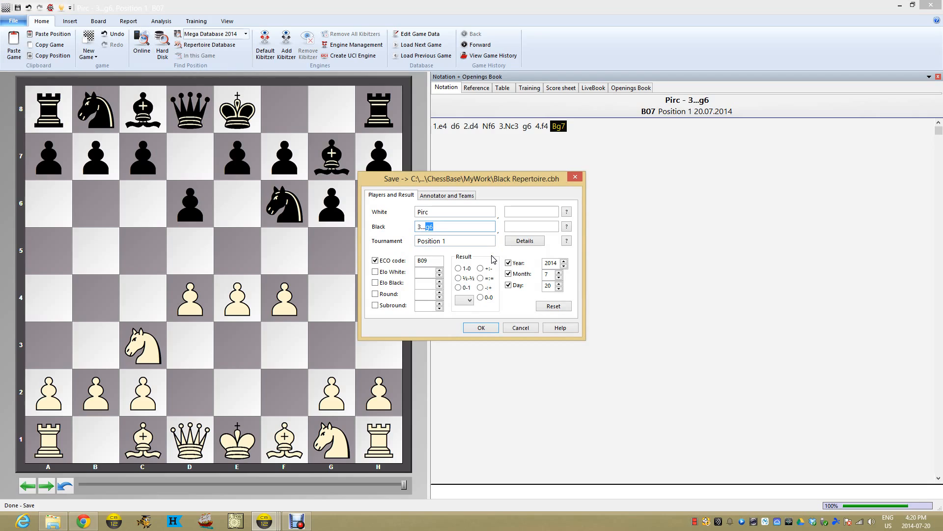
key(BackSpace)
key(BackSpace)
key(BackSpace)
key(BackSpace)
key(BackSpace)
text(4...)
text(Bg7)
- Set the Tournament to "Position 1 Line 1" and save the game
click(488, 239)
text(Line 1)
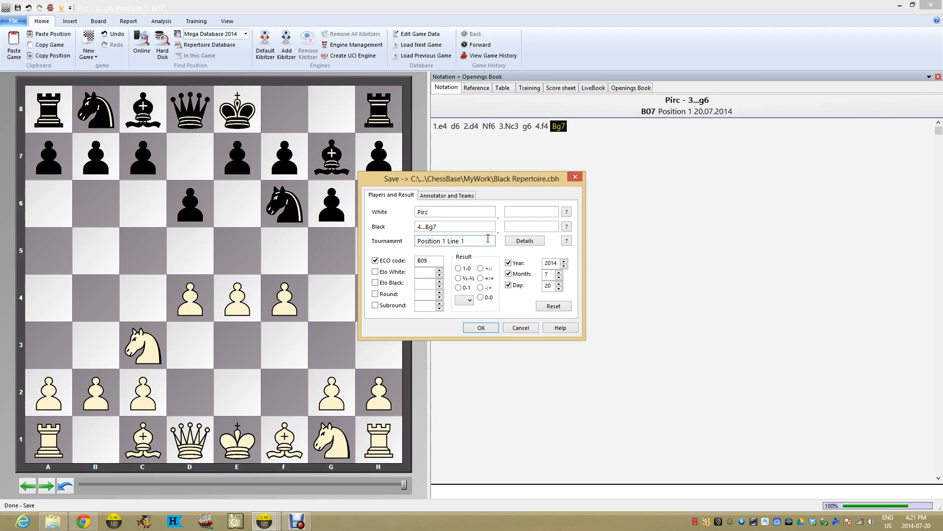
click(483, 328)
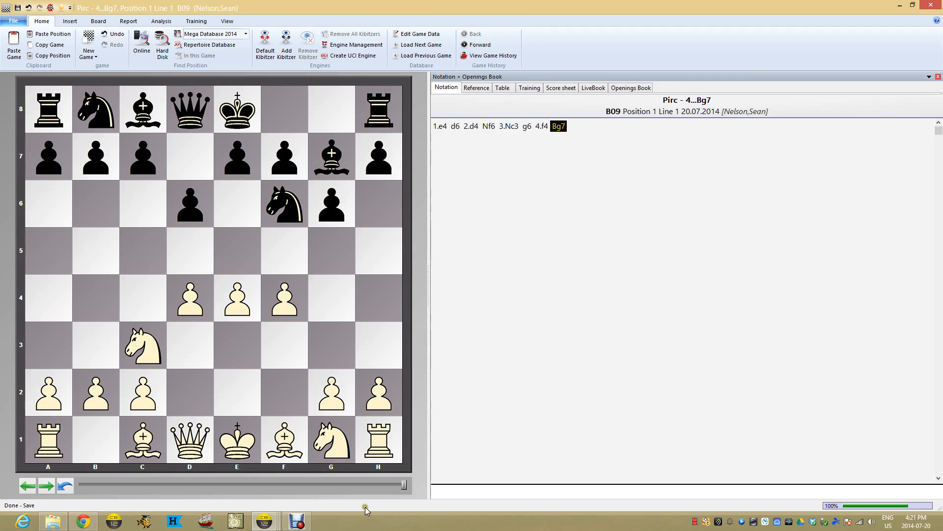
- In the Black Repertoire games list, remove the ECO column and narrow the White and Black columns
mouse_move(265, 522)
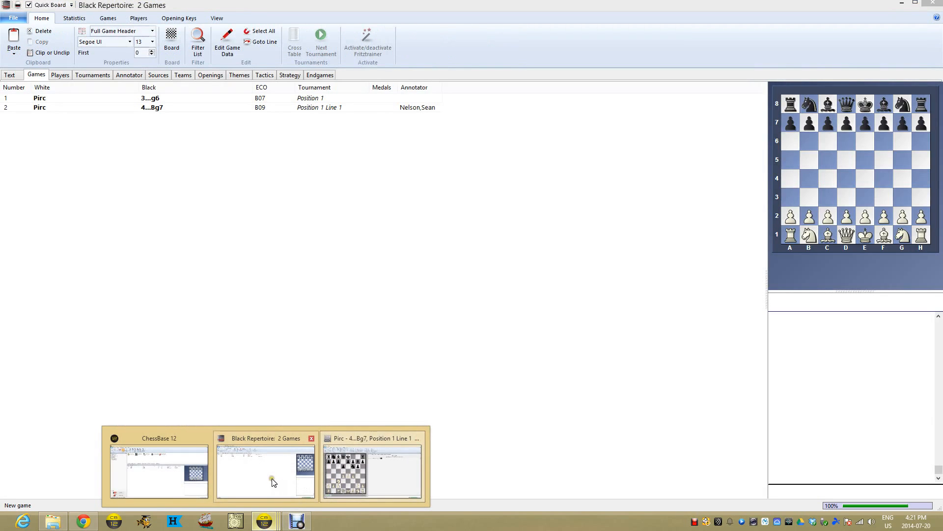
click(273, 481)
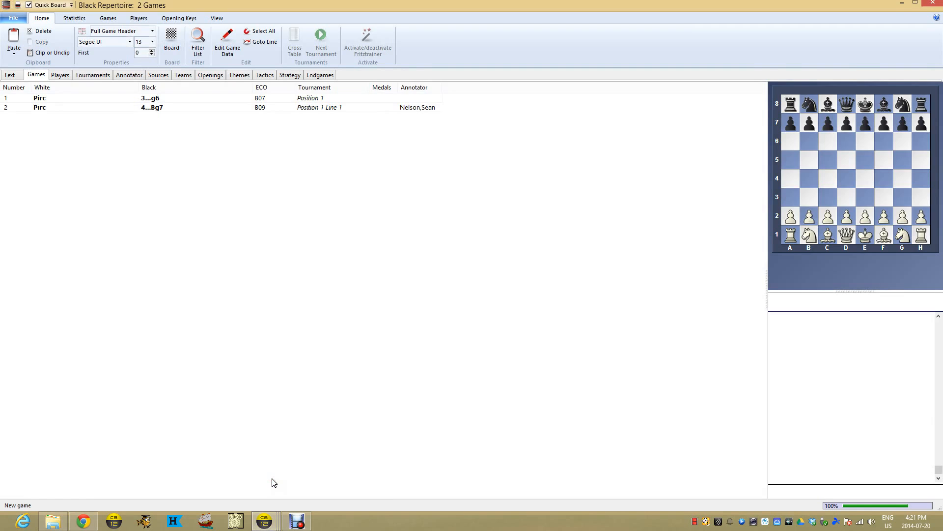
right_click(269, 88)
click(300, 120)
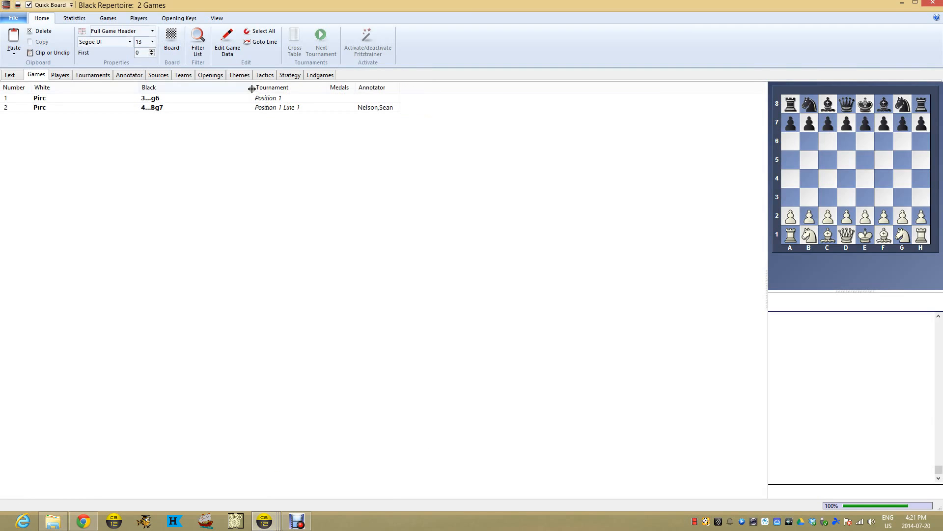
double_click(211, 90)
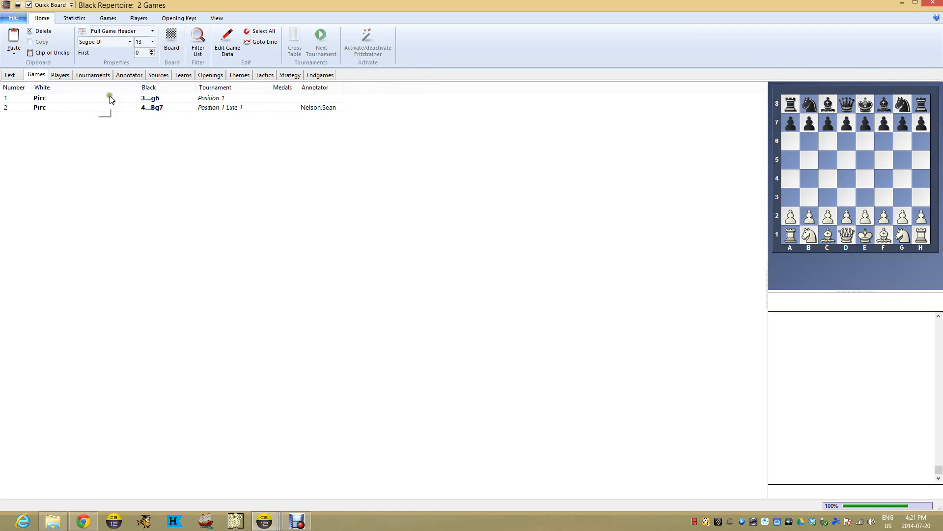
drag(139, 86, 68, 88)
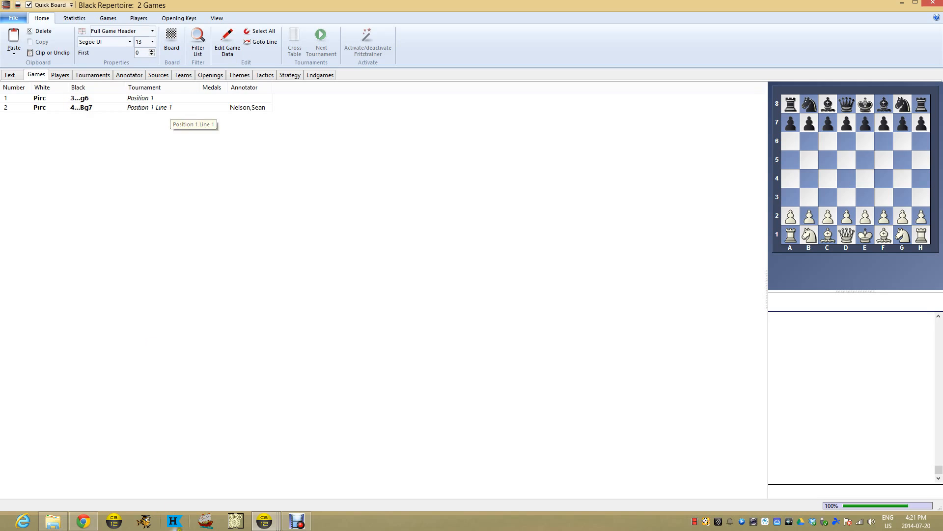
- Return to the Pirc 4...Bg7 game window and add 5.Nf3 to the main line
mouse_move(275, 525)
click(346, 487)
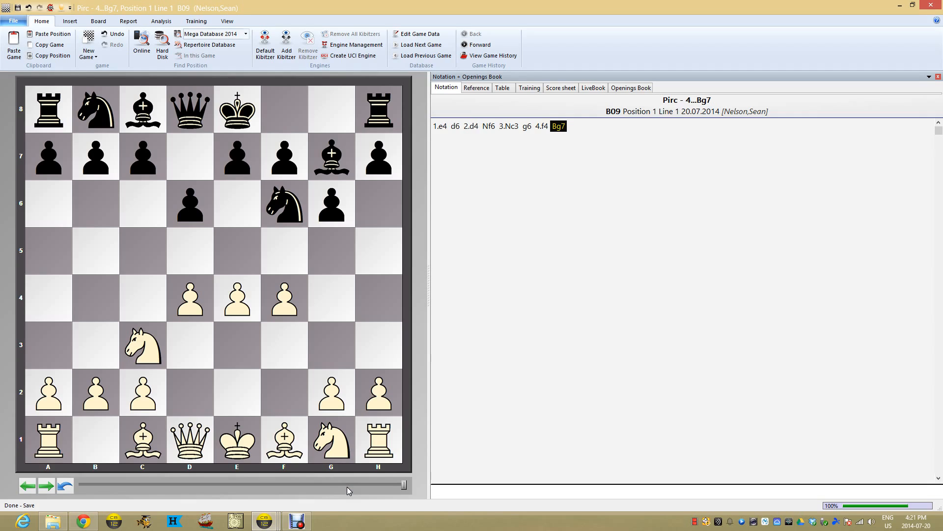
click(283, 345)
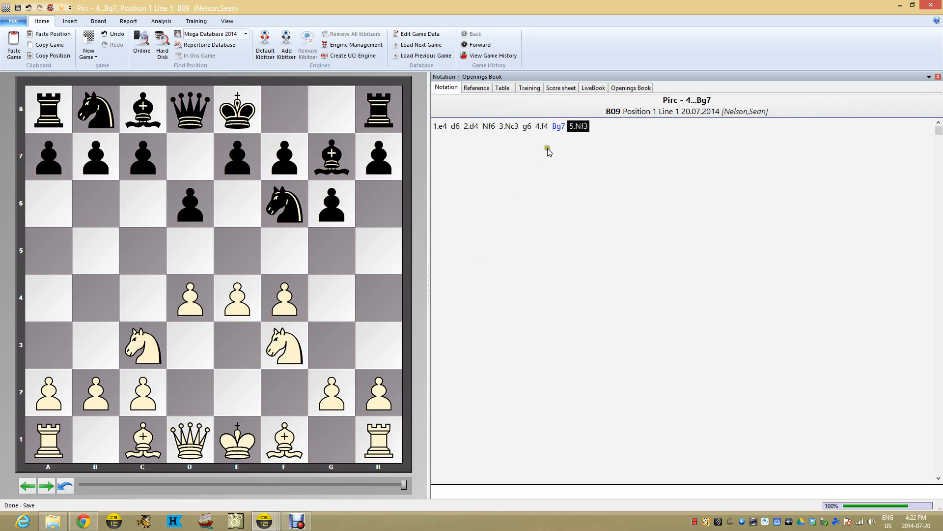
- Add 5.Bd3 as a new variation after 4...Bg7
click(558, 126)
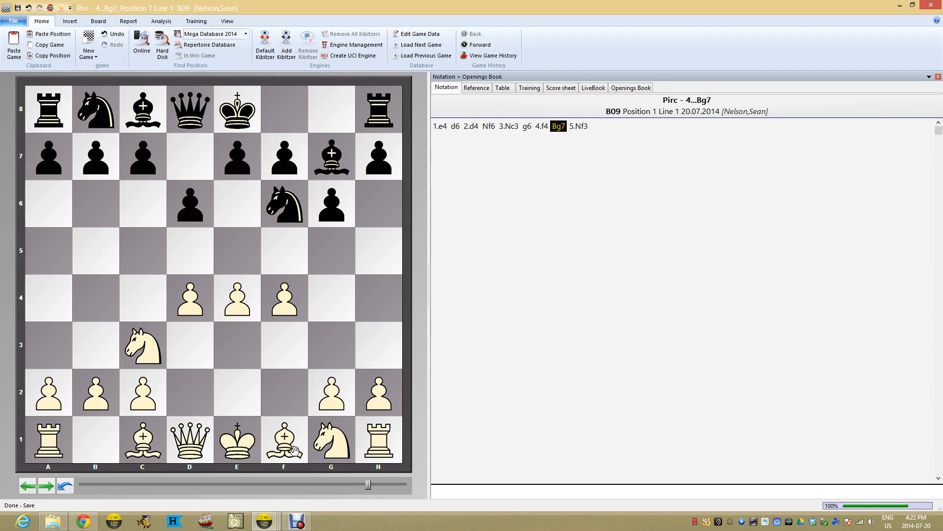
click(200, 355)
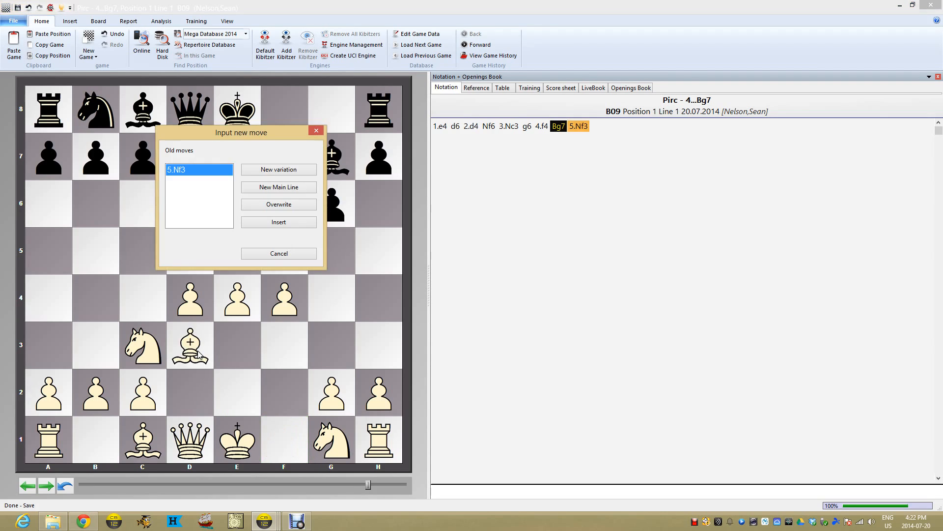
click(262, 170)
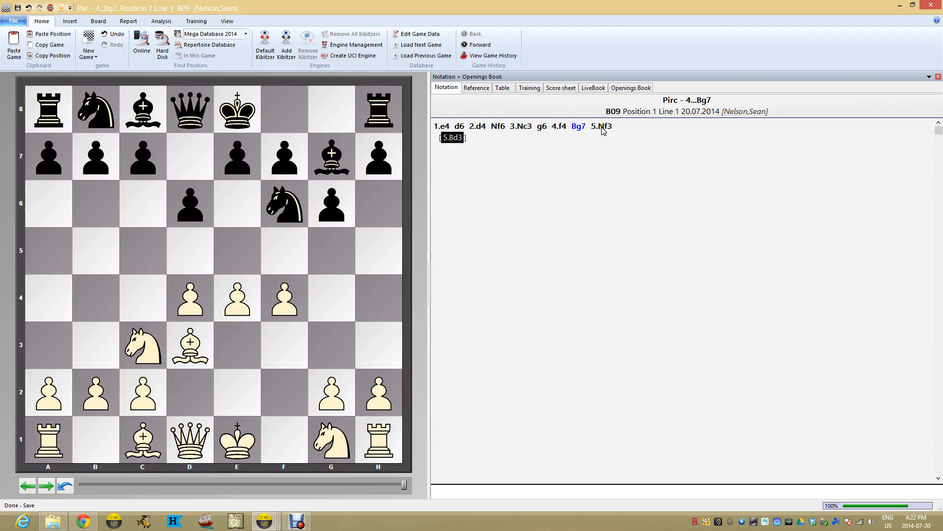
- Examine White's fifth-move options after 4...Bg7 in the variation table, the reference statistics and the openings book
click(577, 126)
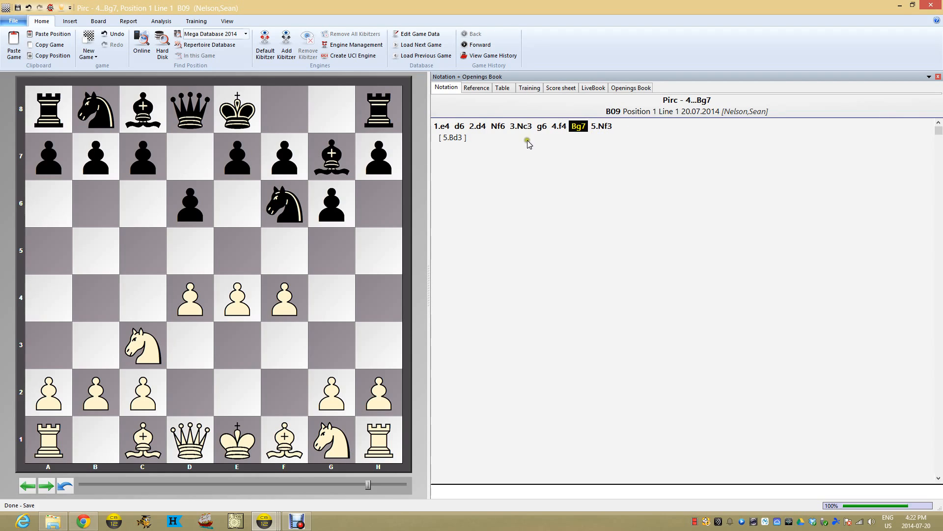
click(510, 88)
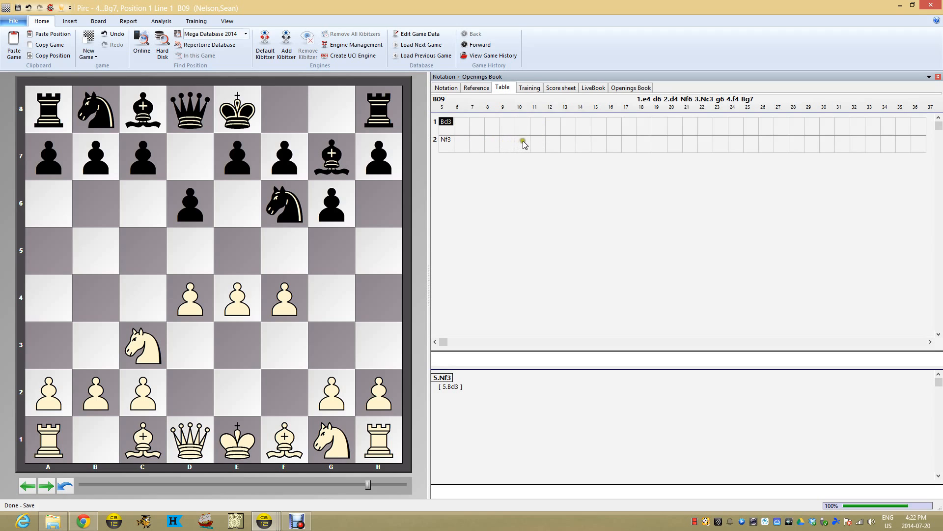
click(477, 88)
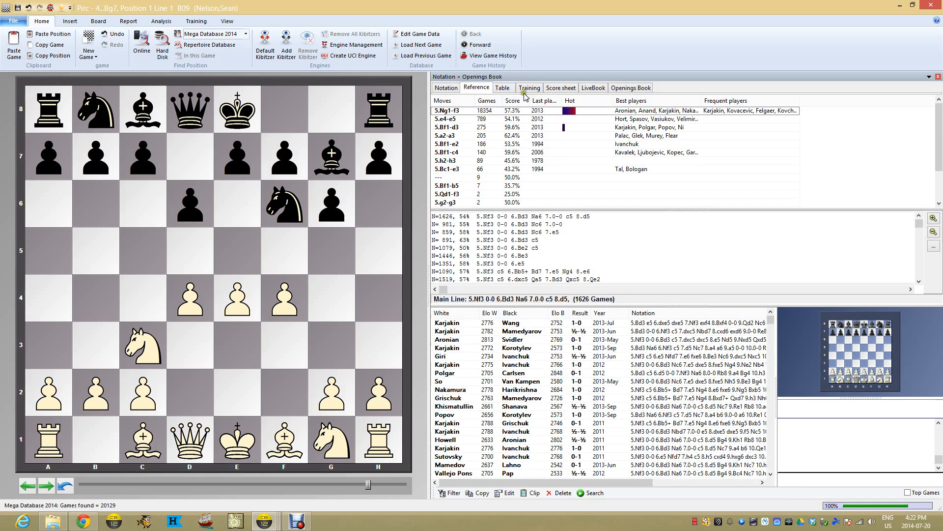
click(631, 88)
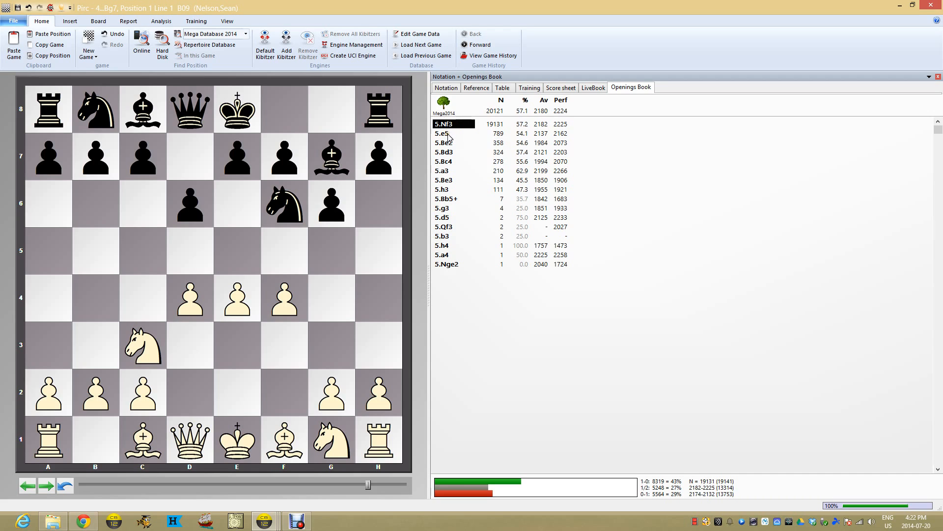
click(477, 88)
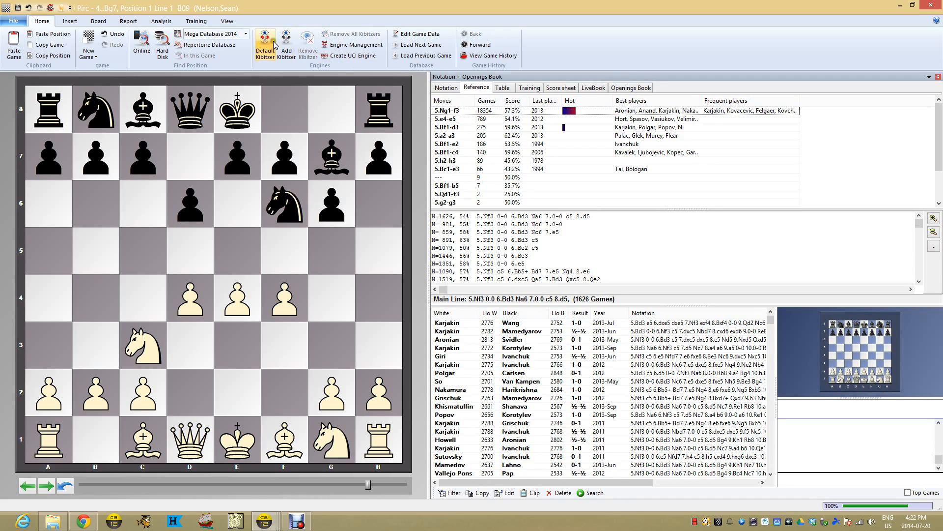
- Change the reference database to Low Ranked White for the position after 4...Bg7
click(246, 35)
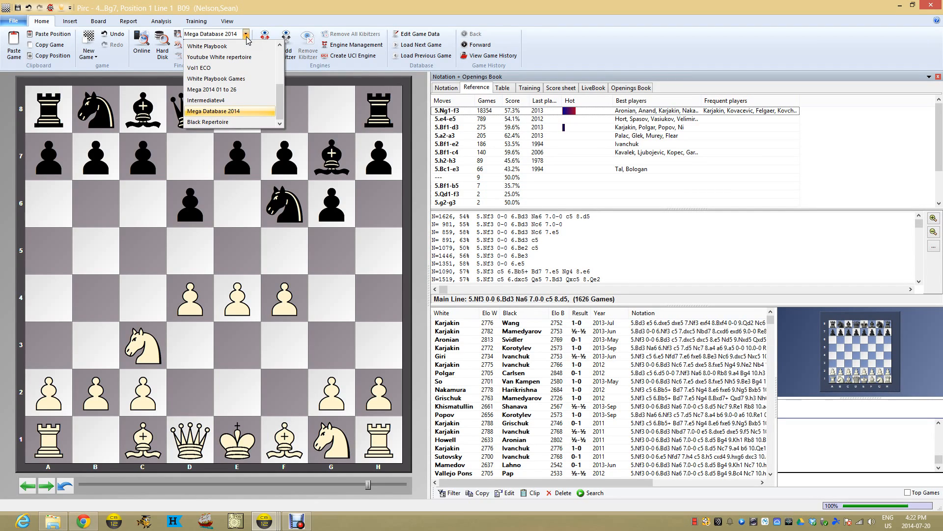
drag(281, 90, 279, 61)
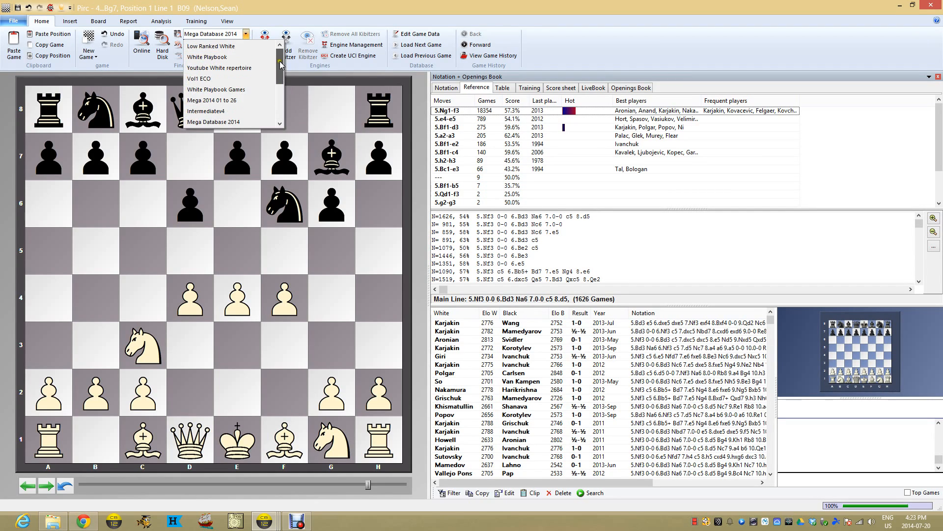
click(240, 47)
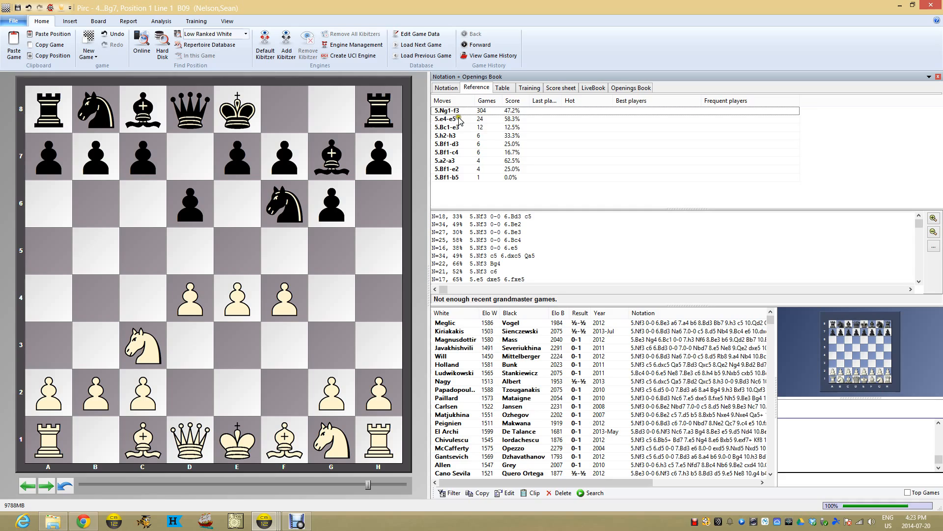
- Return to the notation and add 5.e5 as a new variation after 4...Bg7
click(452, 88)
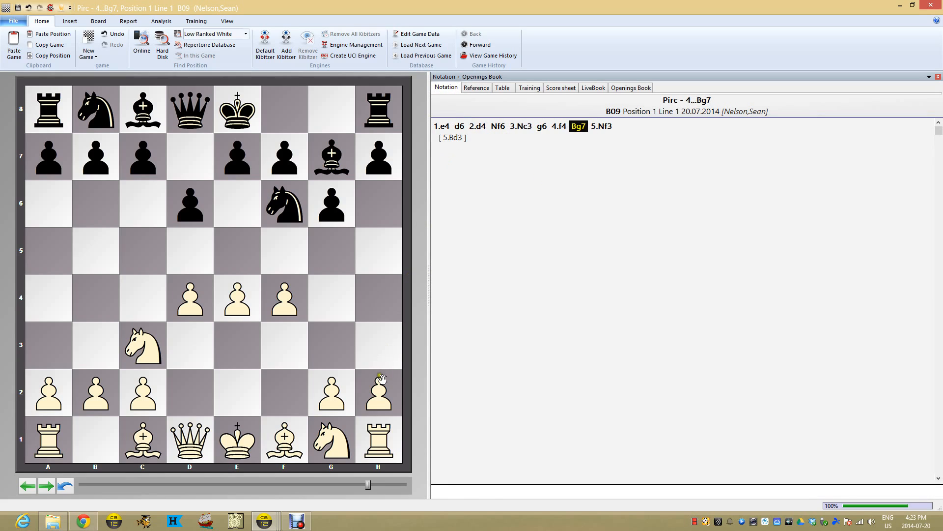
click(240, 247)
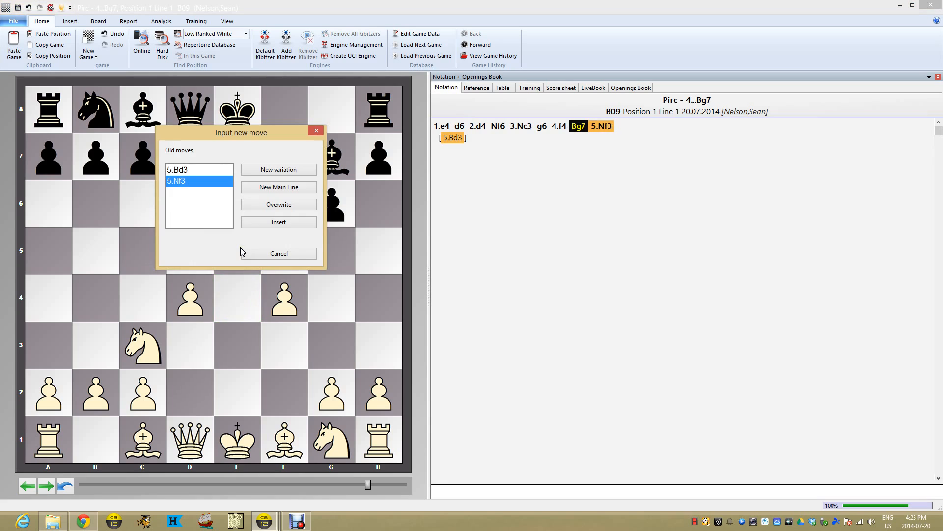
click(278, 170)
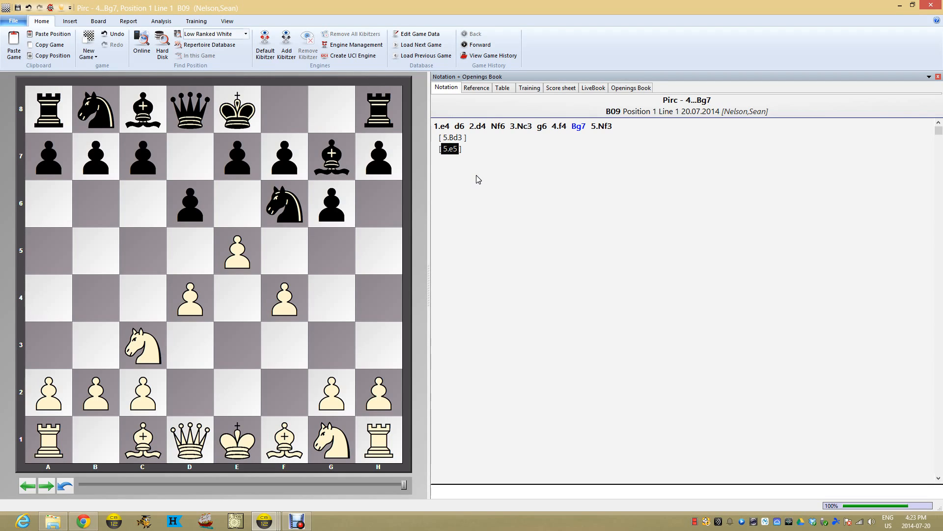
- Extend the main line after 5.Nf3 with 5...c5 6.Bb5+
click(609, 127)
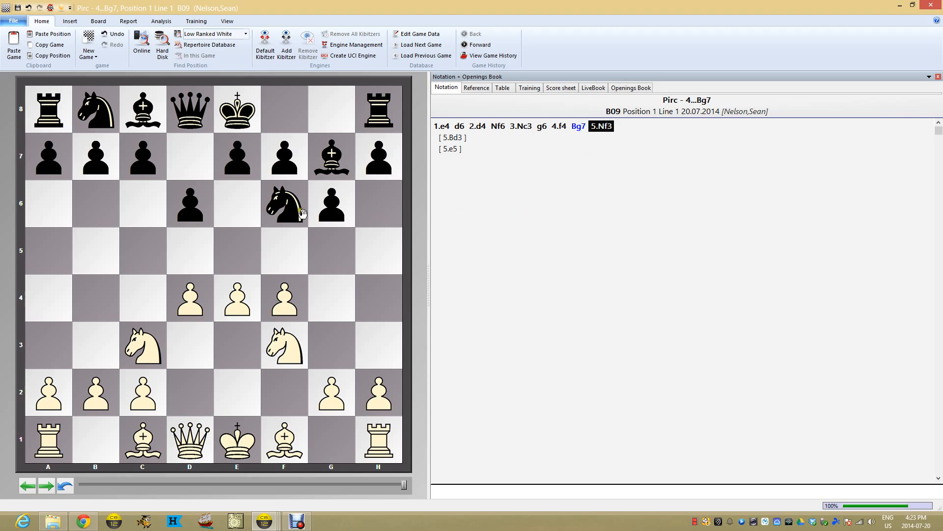
click(152, 257)
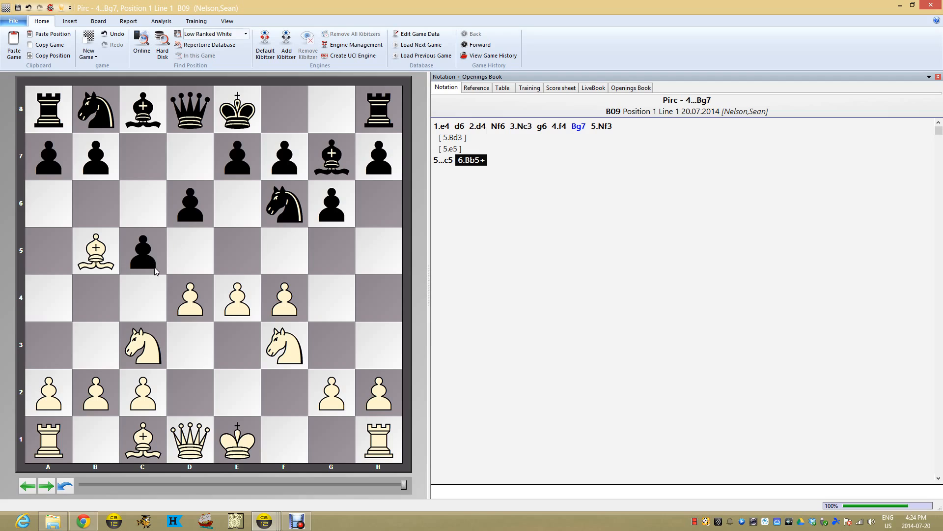
- Add 6.dxc5 as a new variation to 6.Bb5+ after 5...c5
click(444, 159)
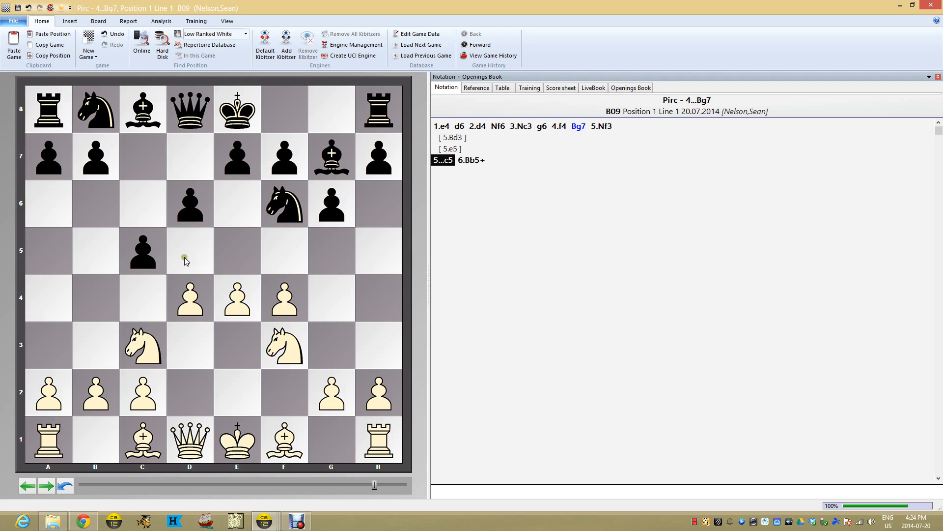
click(146, 257)
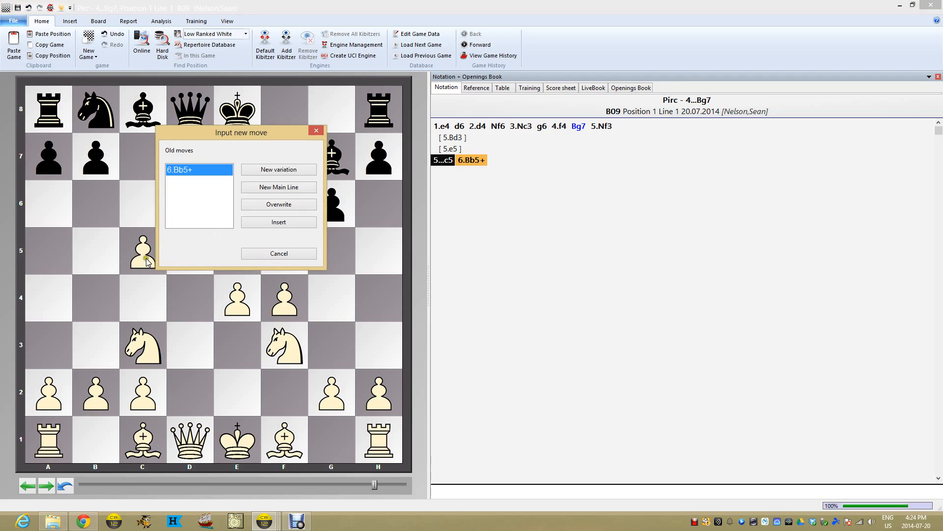
click(288, 175)
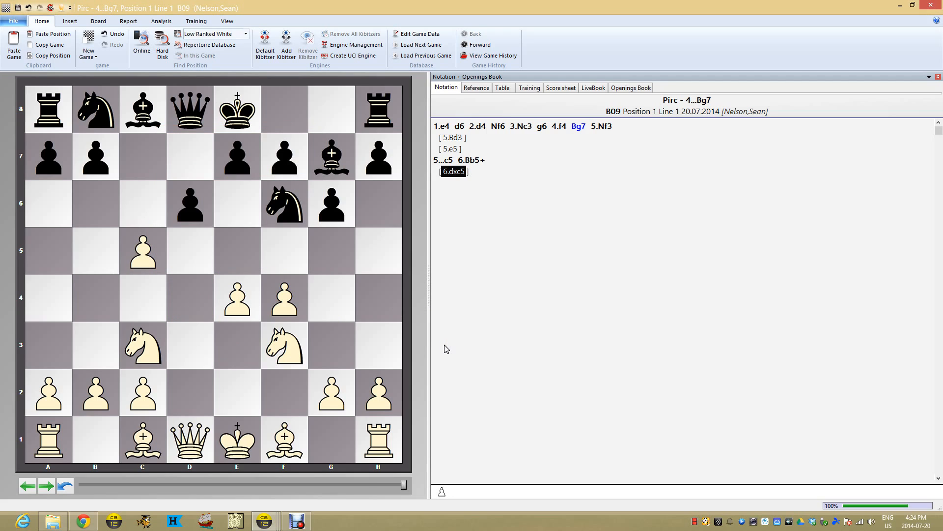
- Compare White's sixth-move statistics after 5...c5 in the Mega 2014 01 to 26 and Low Ranked White reference databases
click(439, 163)
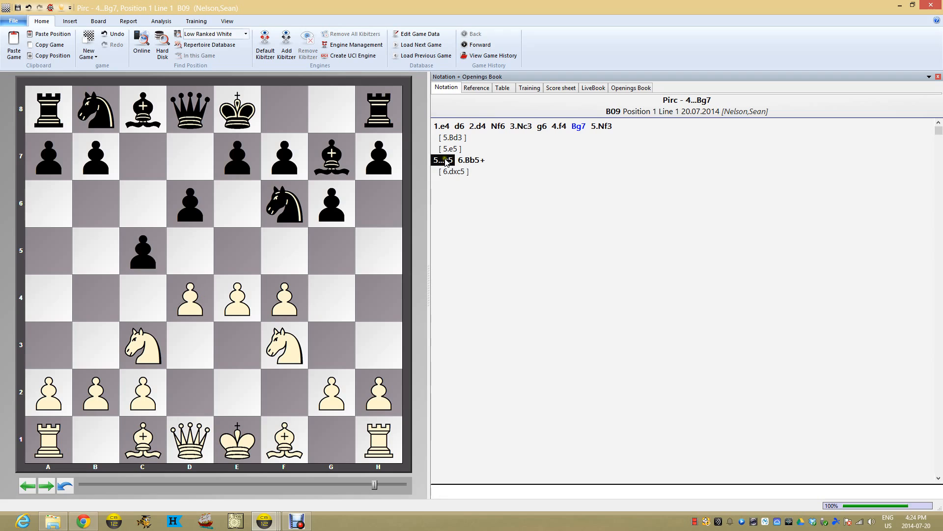
click(477, 88)
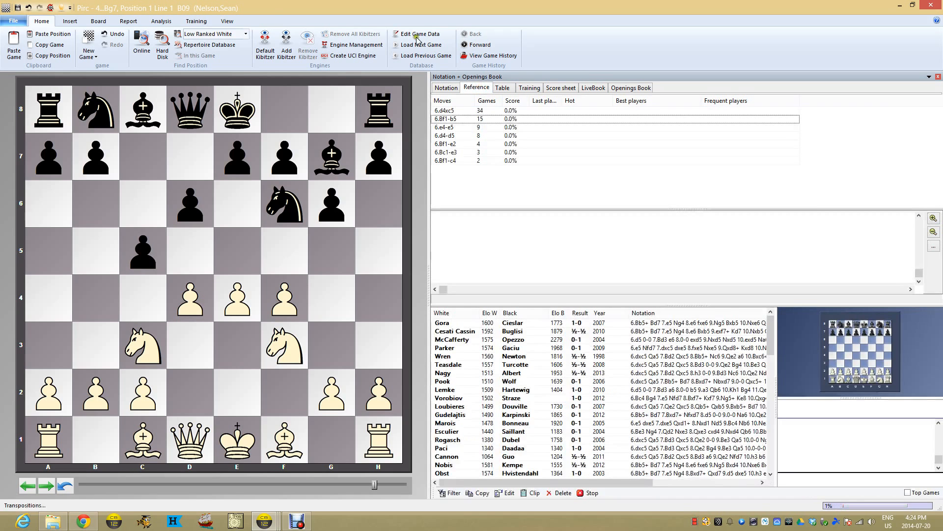
click(245, 34)
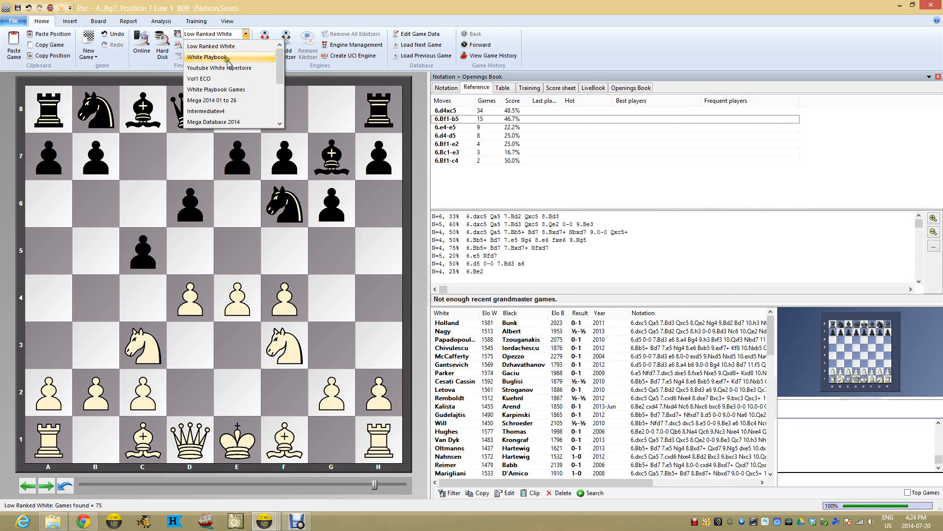
click(229, 100)
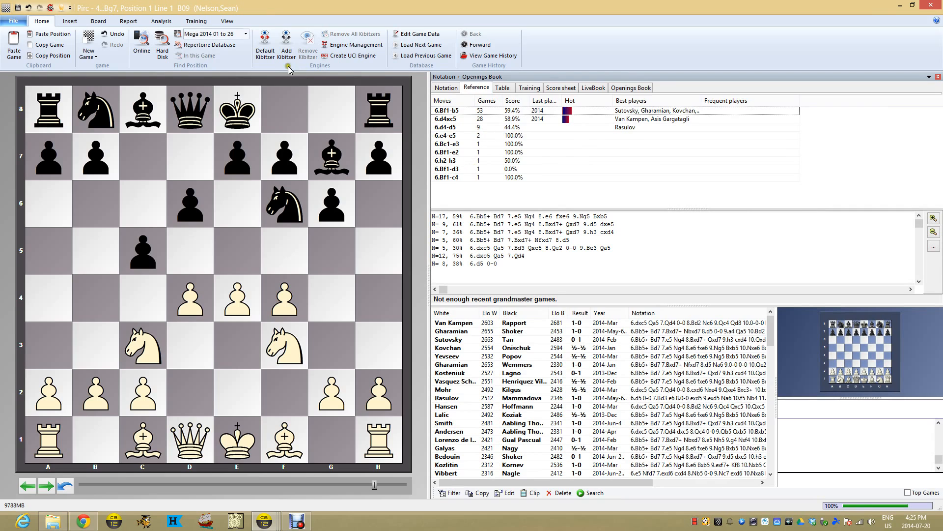
click(245, 41)
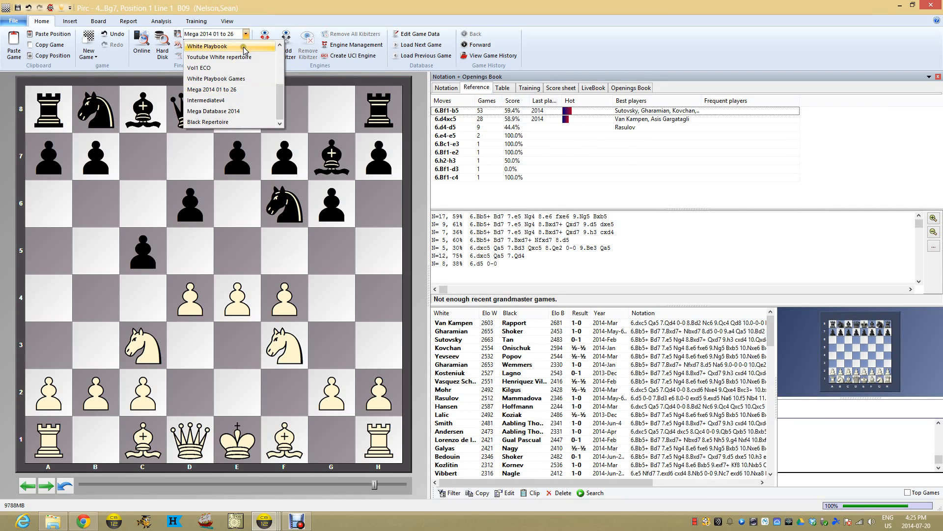
drag(282, 92, 282, 57)
click(242, 47)
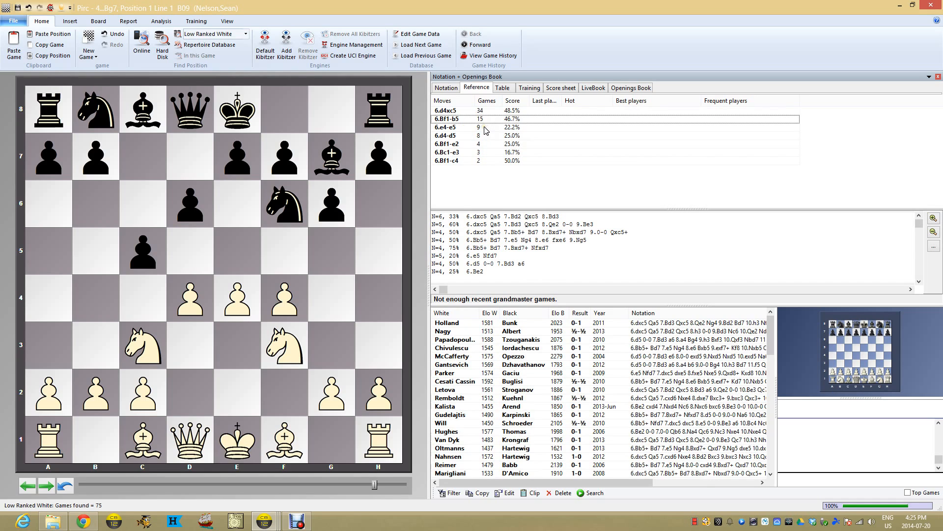
- Examine the Low Ranked White statistics after 6.dxc5 and after 5...c5, and check the openings book for the latter position
click(455, 112)
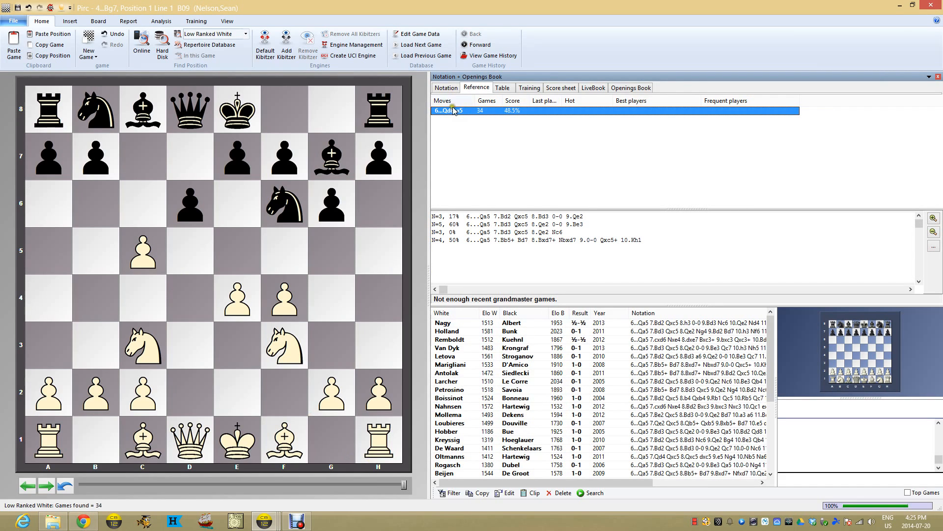
click(446, 88)
click(64, 487)
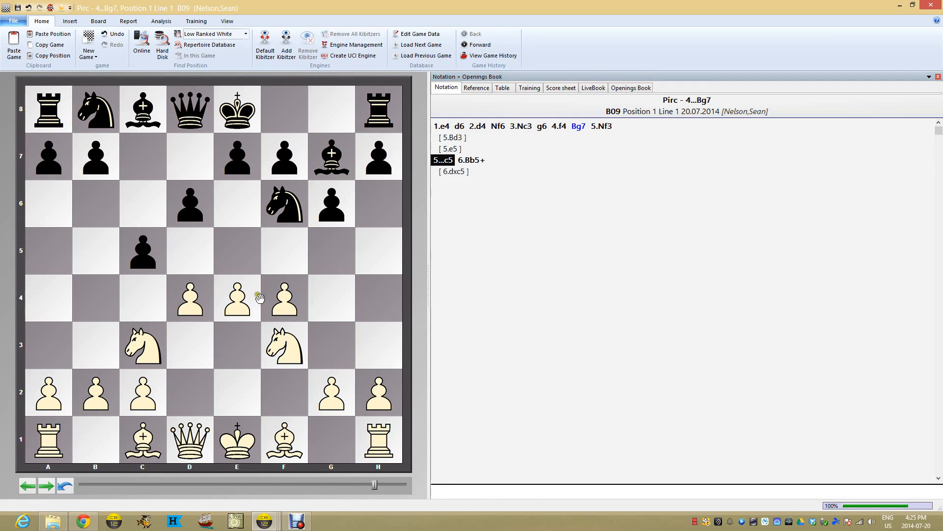
click(453, 173)
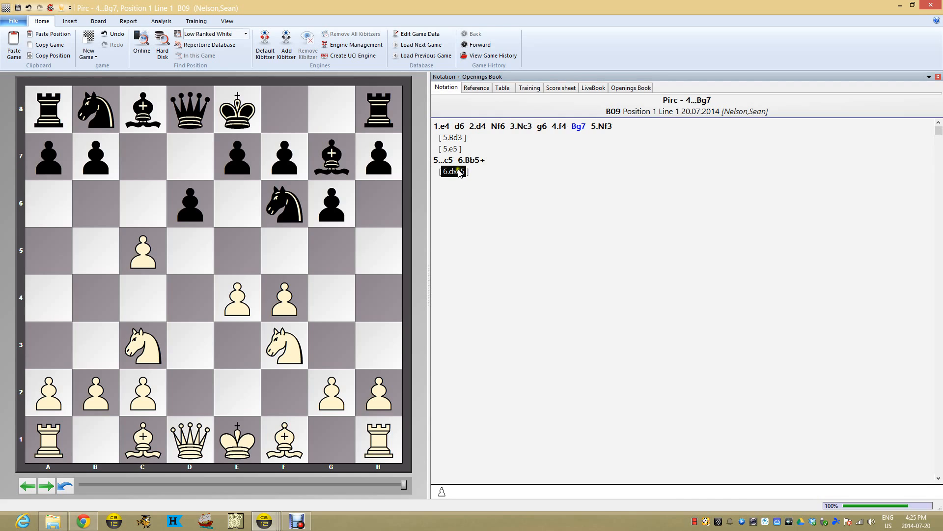
click(472, 89)
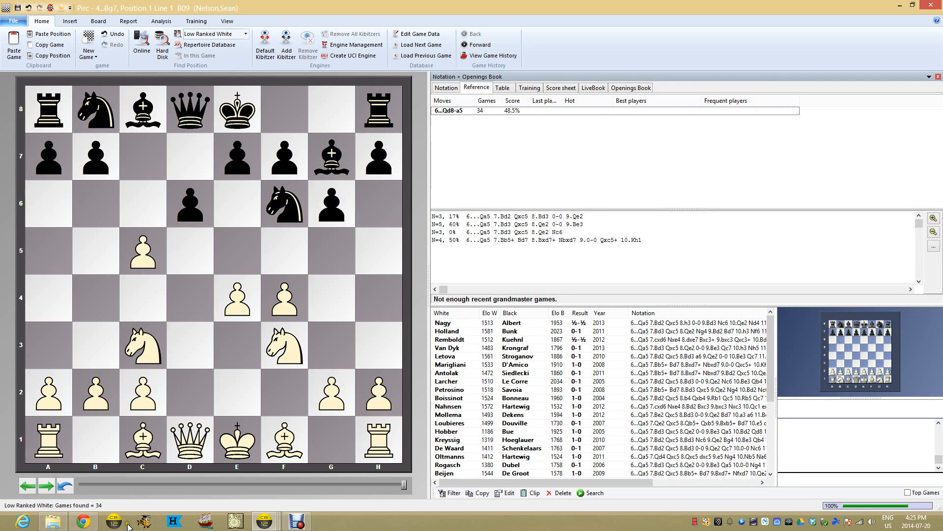
click(27, 486)
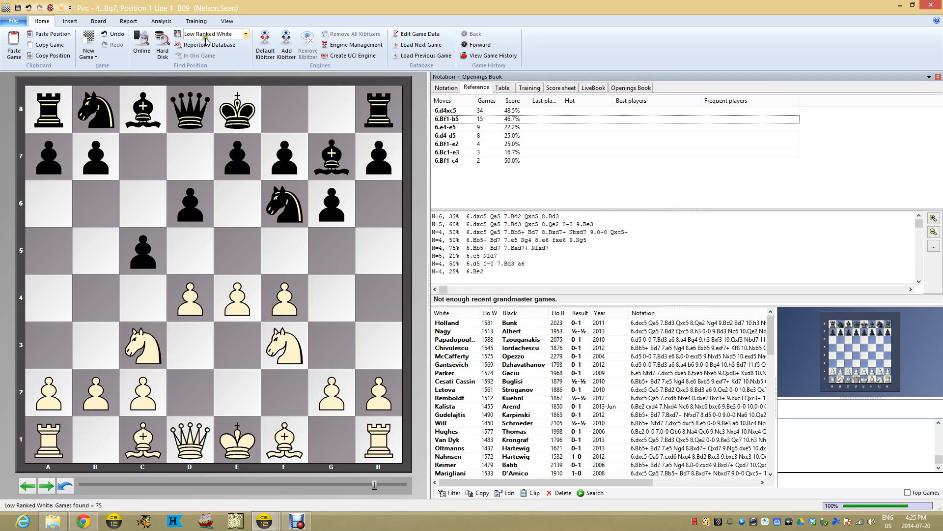
click(247, 34)
click(231, 46)
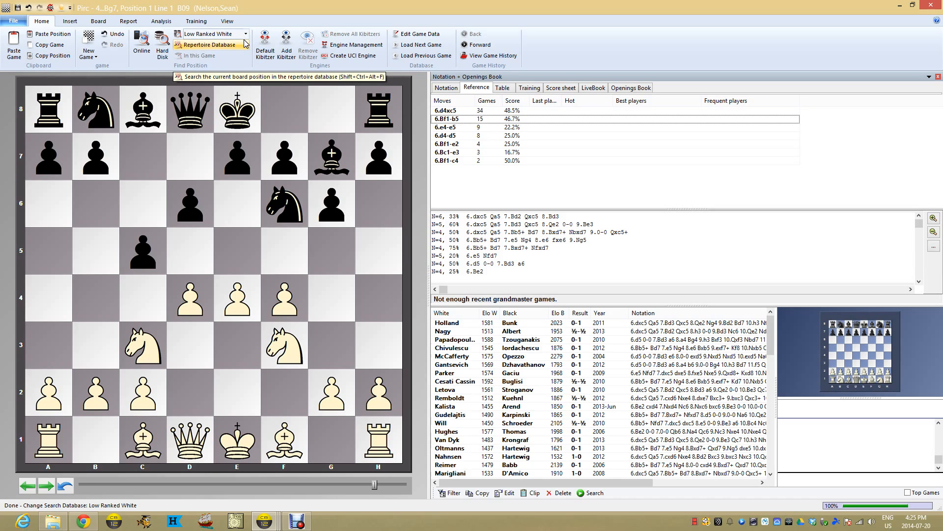
click(628, 91)
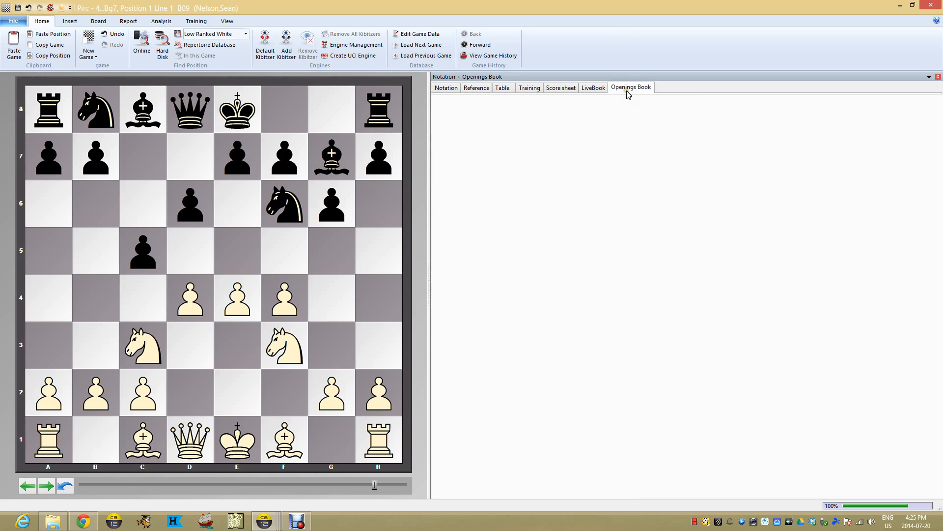
click(476, 89)
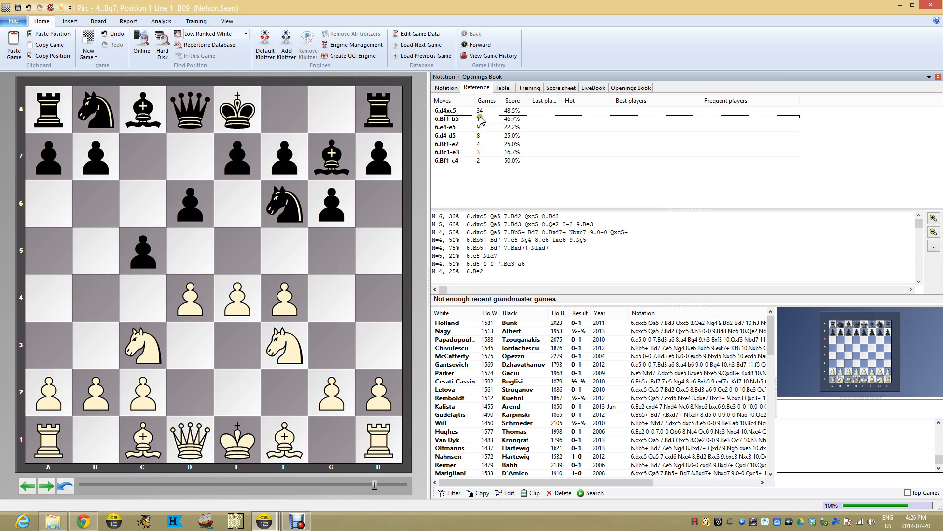
- Return to the notation and promote the 6.dxc5 variation to the main line
click(446, 90)
click(457, 172)
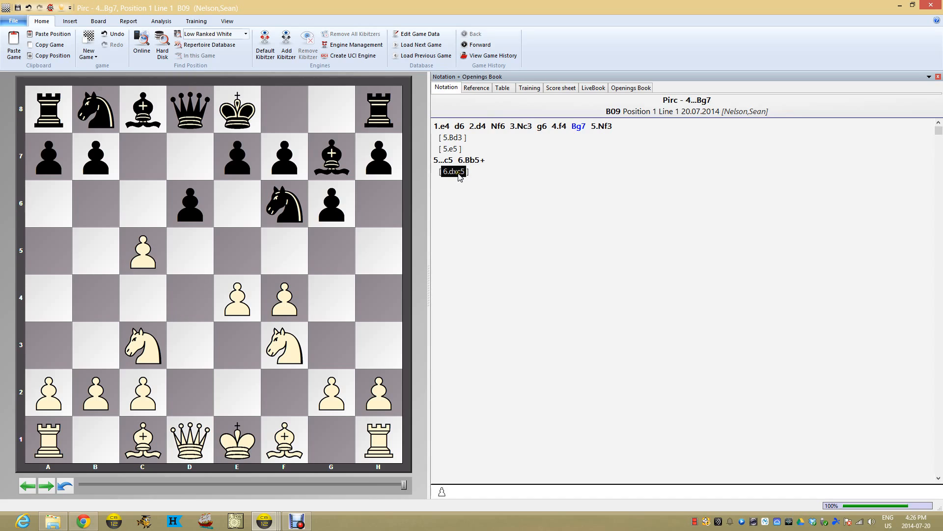
right_click(459, 175)
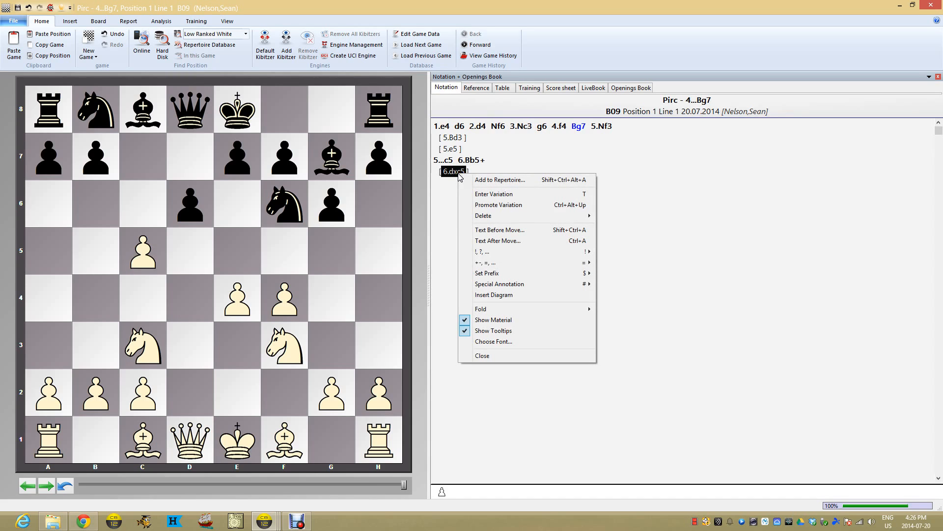
click(499, 205)
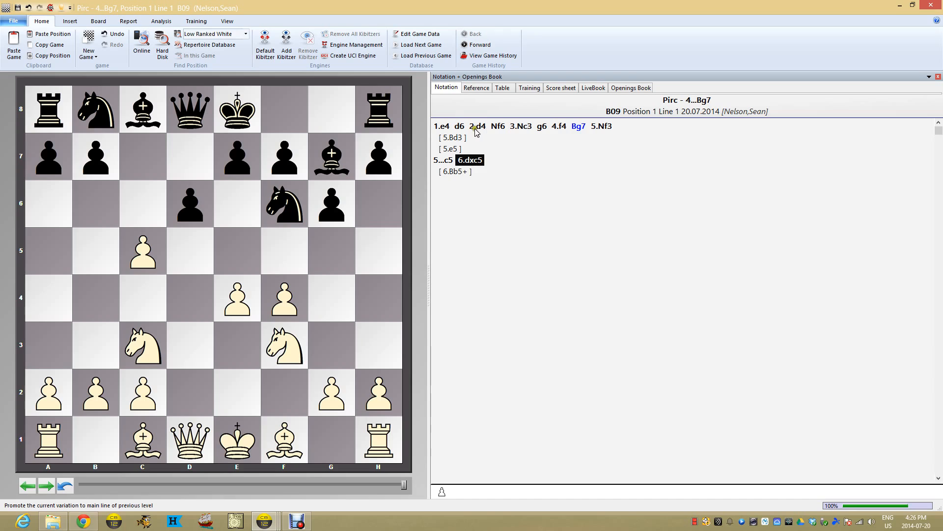
- Extend the main line after 6.dxc5 with 6...Qa5 7.Bd3 Qxc5 8.Qe2 Bg4
click(39, 252)
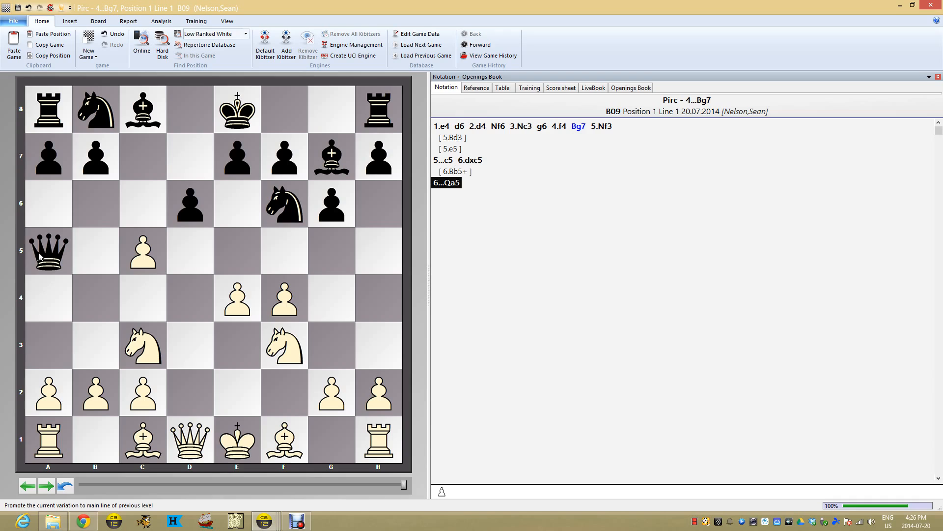
click(196, 342)
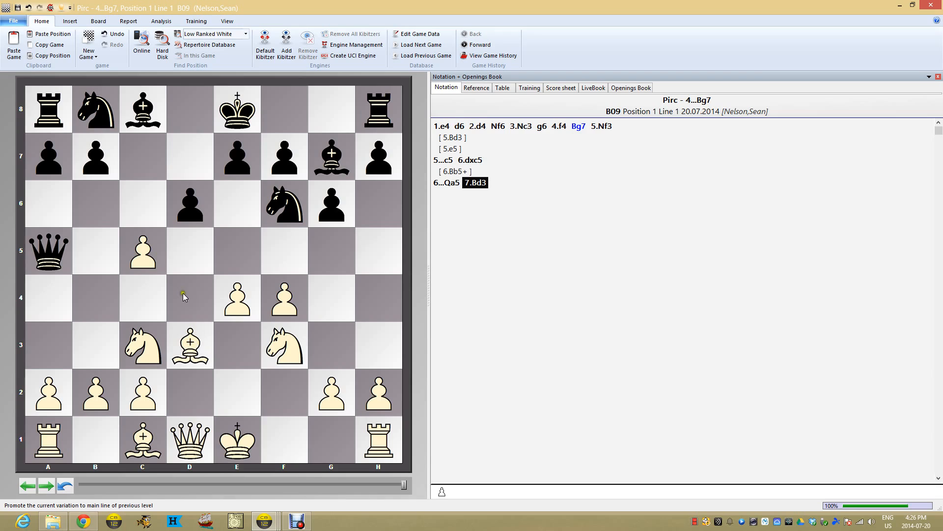
click(146, 254)
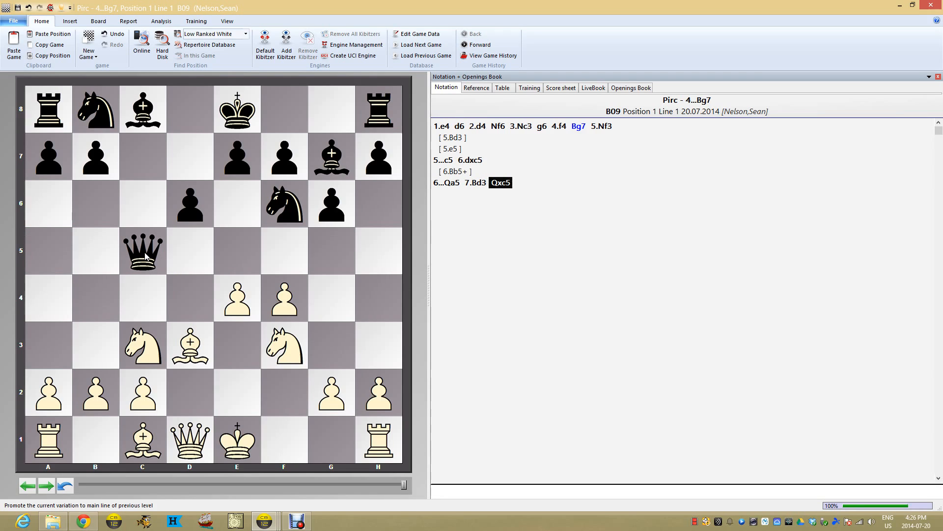
click(244, 402)
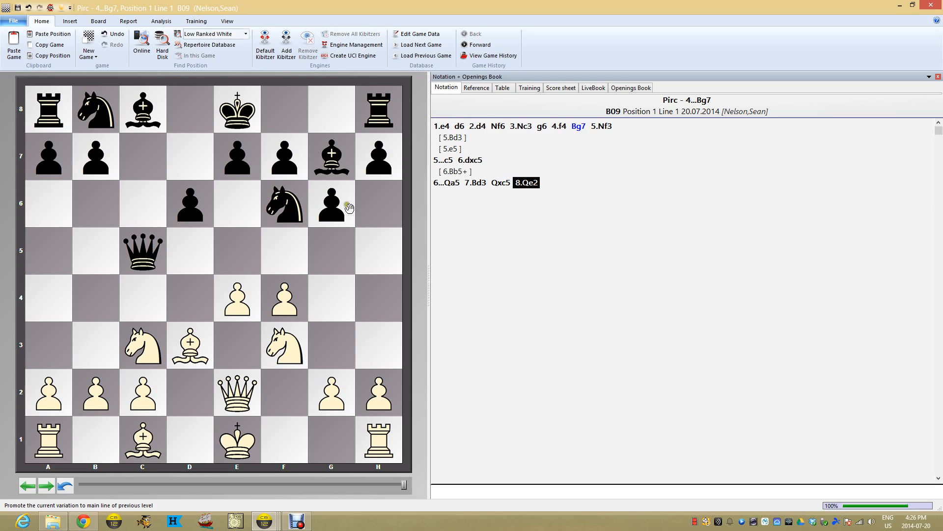
click(323, 304)
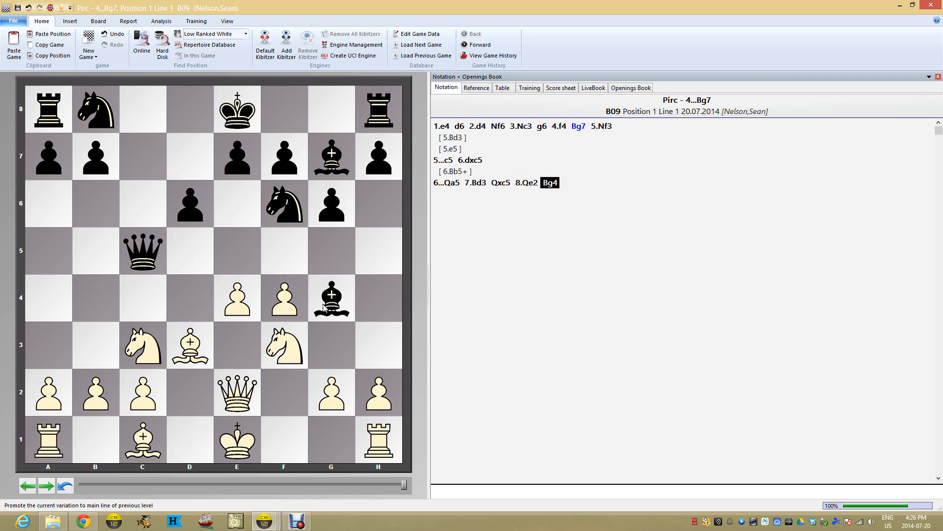
- Check the position after 8...Bg4 in LiveBook and with Let's Check engine analysis, and close the analysis
click(593, 88)
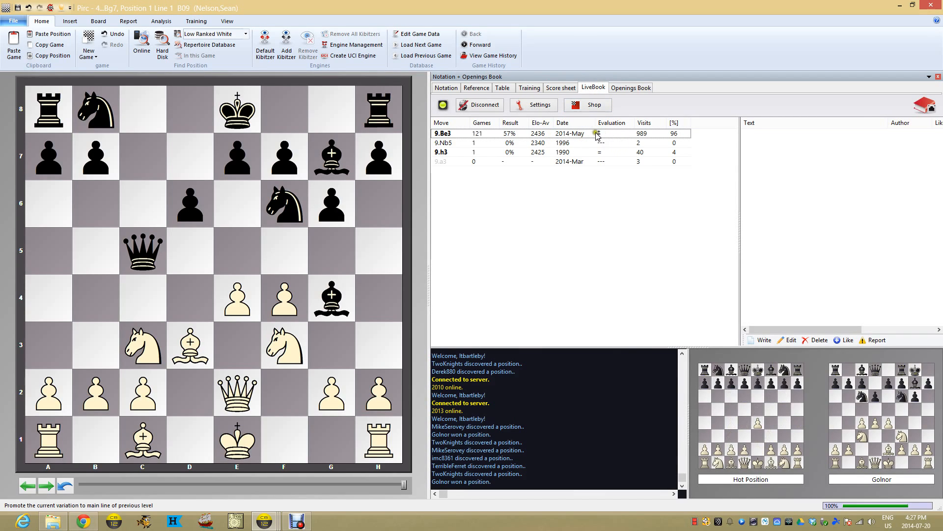
click(447, 89)
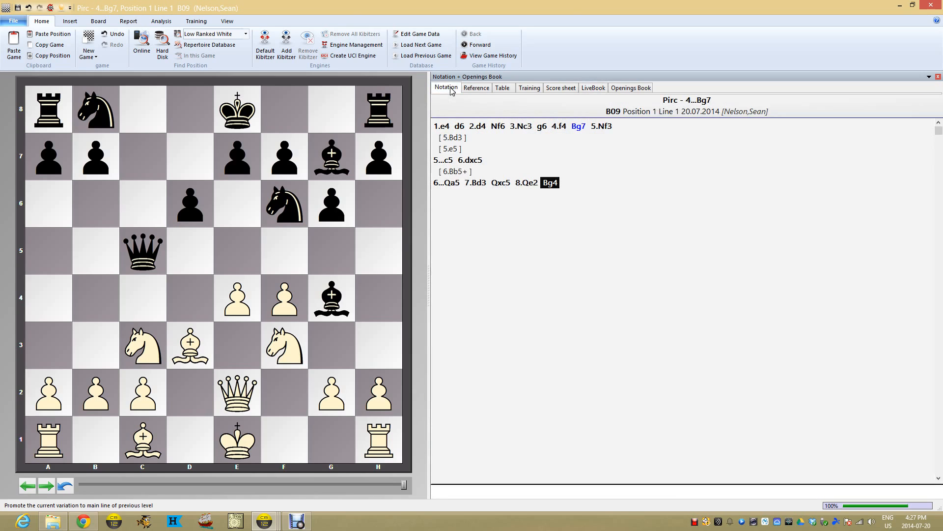
click(166, 25)
click(14, 43)
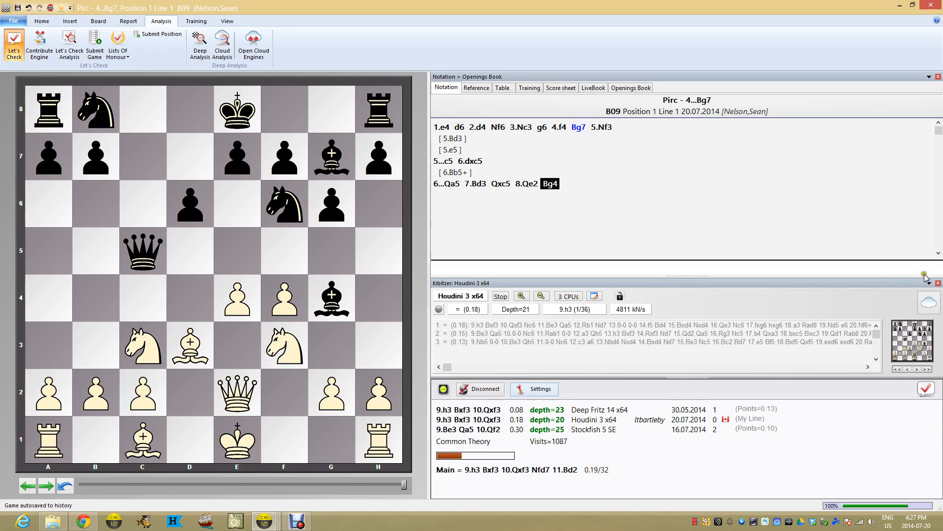
click(937, 284)
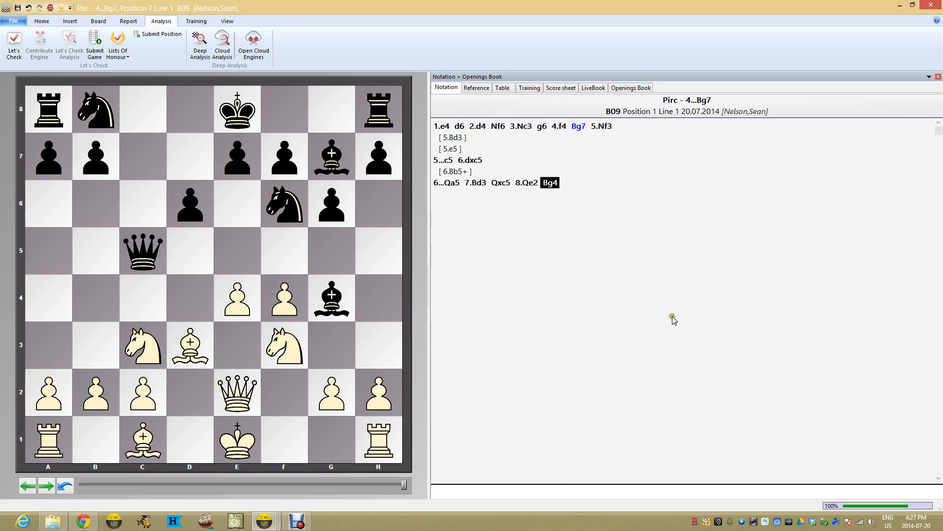
- Annotate 8...Bg4 with the equal position evaluation (=)
right_click(553, 187)
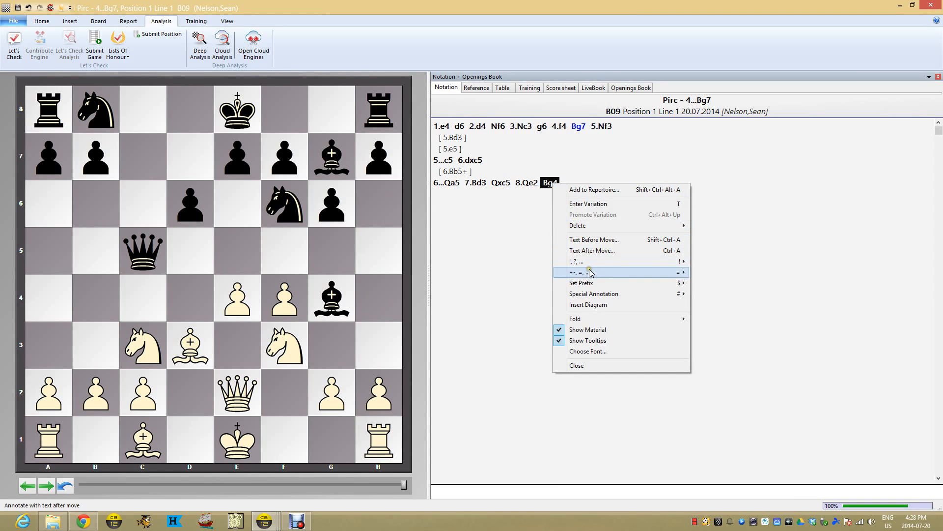
mouse_move(625, 272)
click(721, 316)
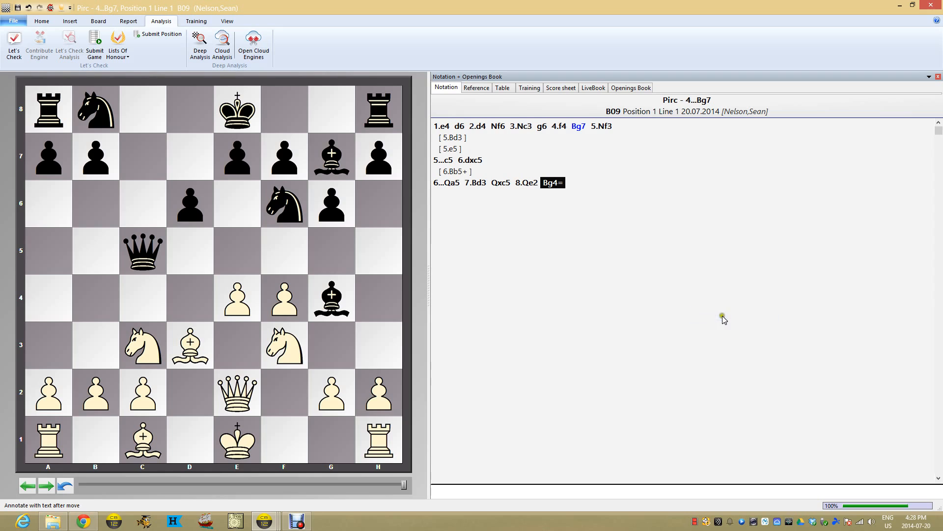
- Examine the reference statistics for the position after 7.Bd3 in the Low Ranked White database
click(473, 184)
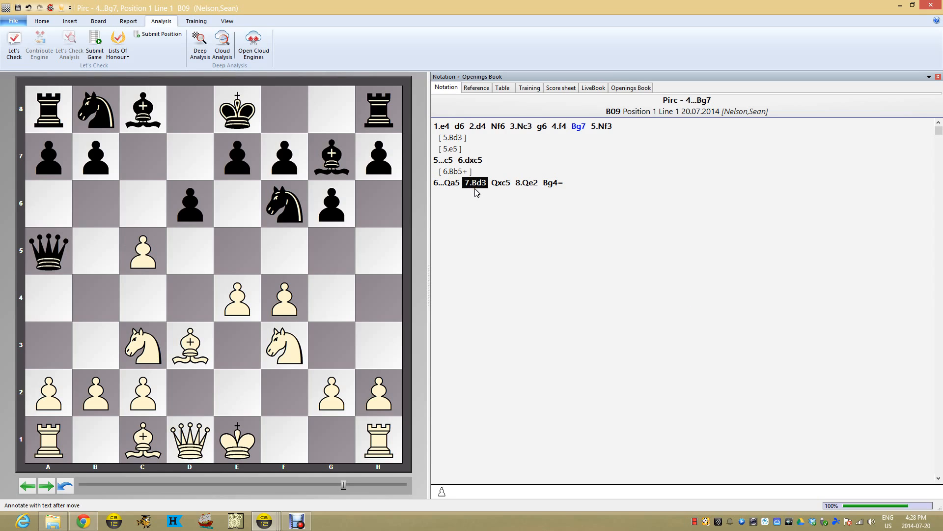
click(476, 88)
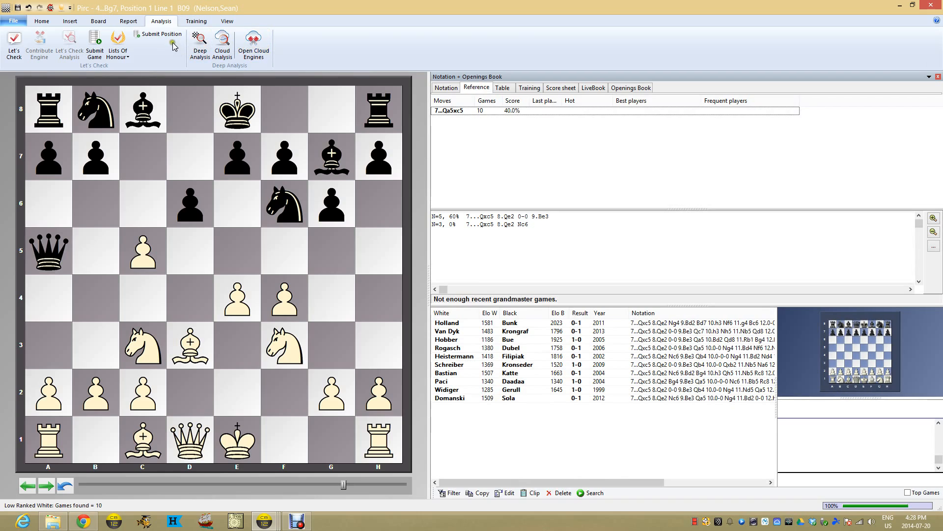
click(53, 21)
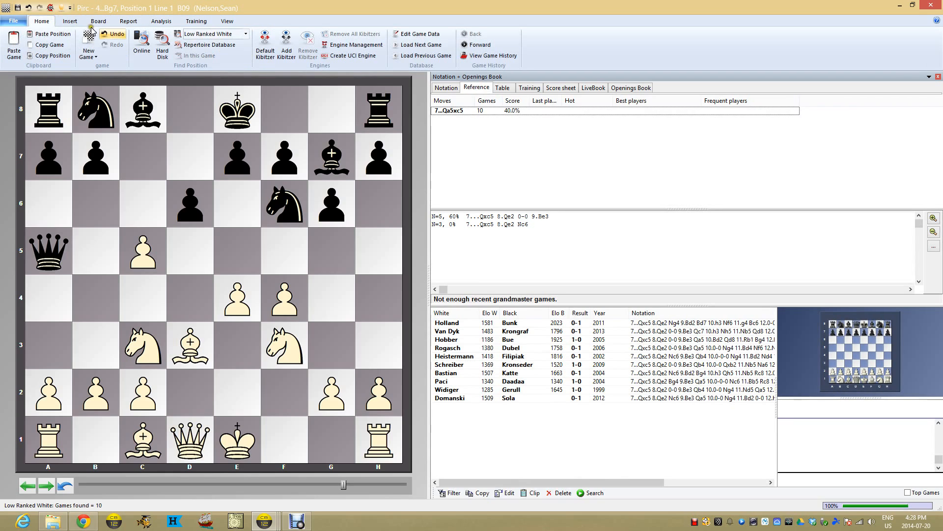
click(231, 34)
click(224, 47)
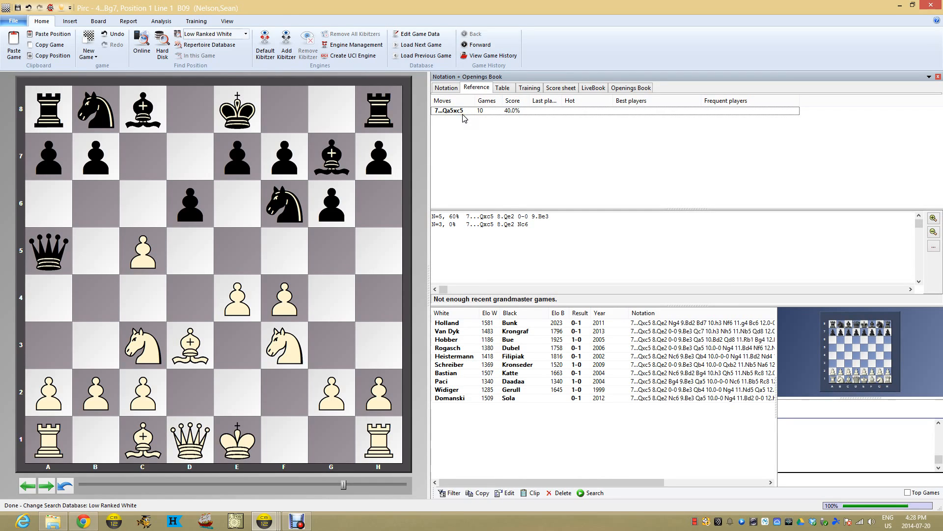
- Examine White's seventh-move statistics after 6...Qa5 in the Low Ranked White reference database
click(448, 88)
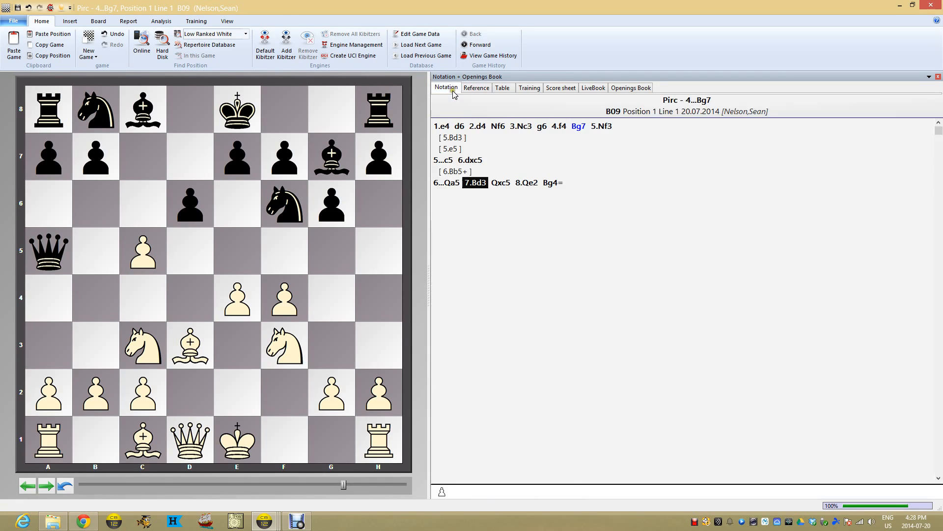
click(498, 183)
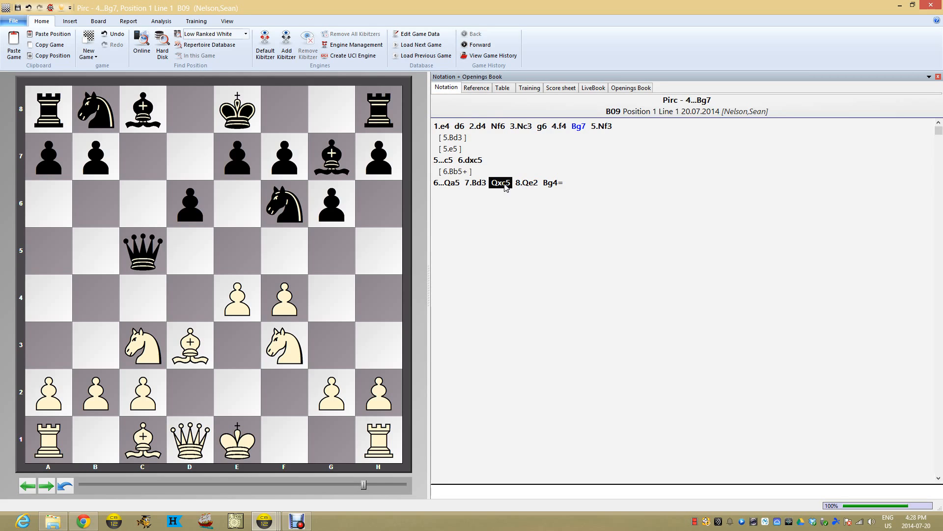
click(446, 184)
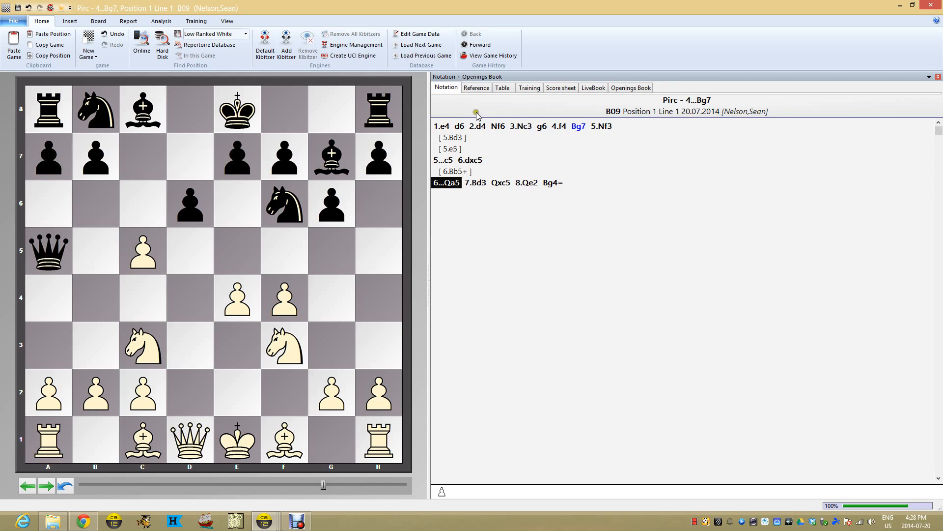
click(476, 88)
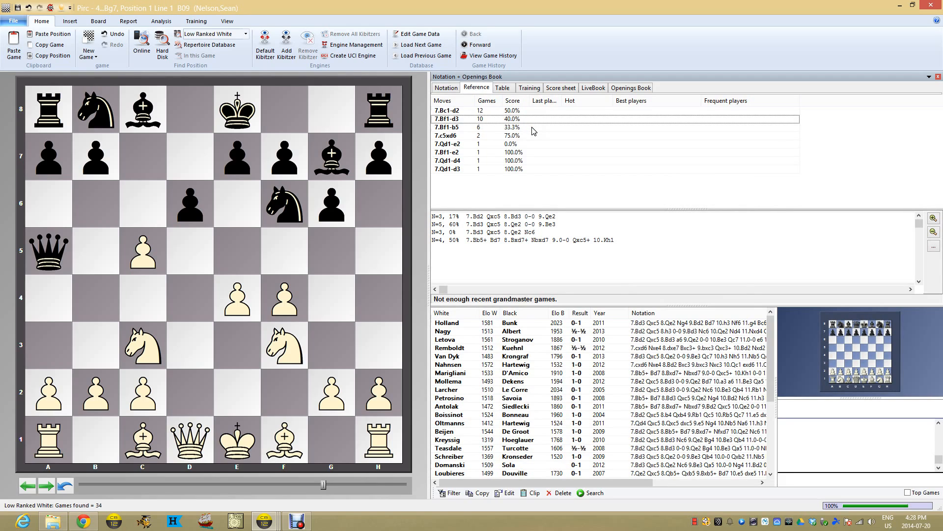
click(446, 89)
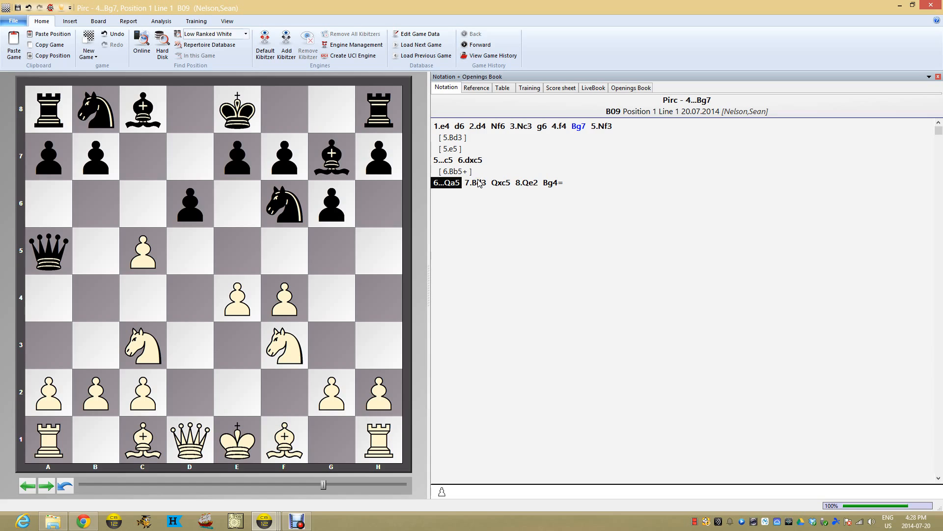
click(477, 87)
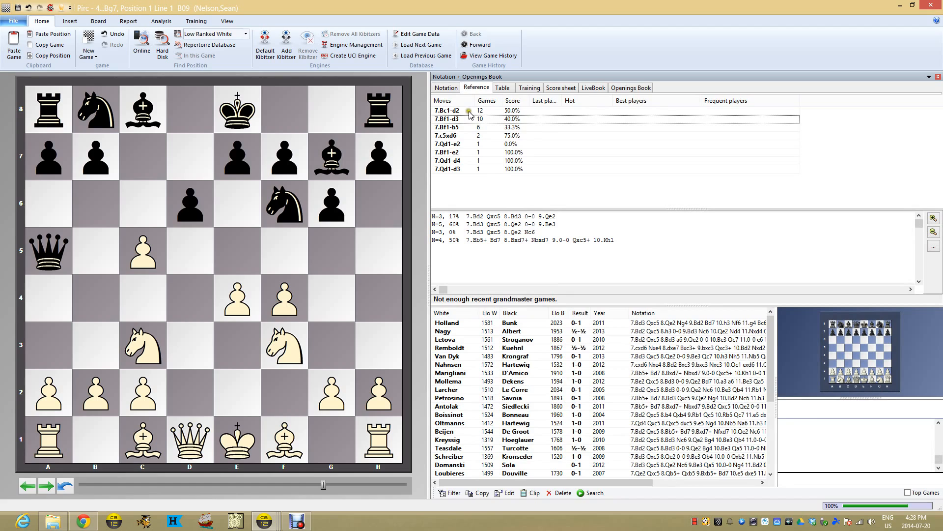
- Enter 7.Bd2 after 6...Qa5 as a new variation alongside the main move 7.Bd3
click(449, 89)
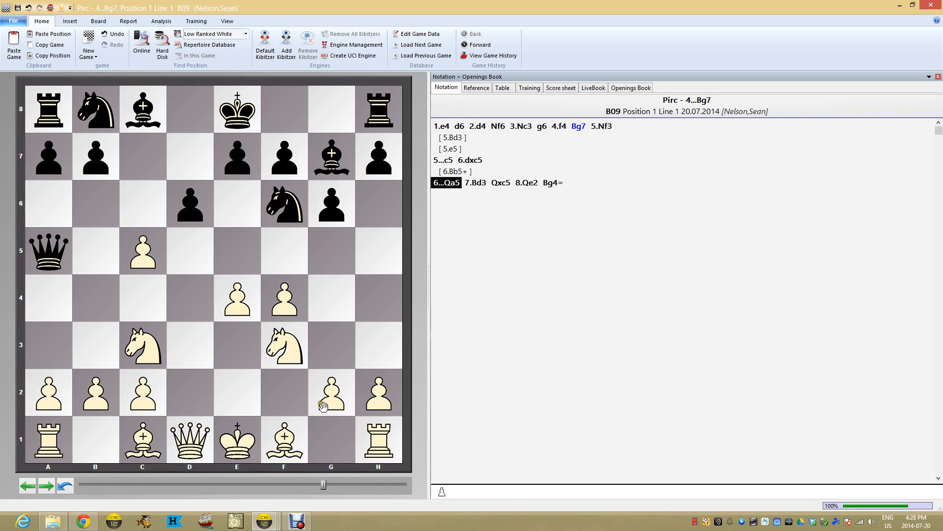
click(189, 390)
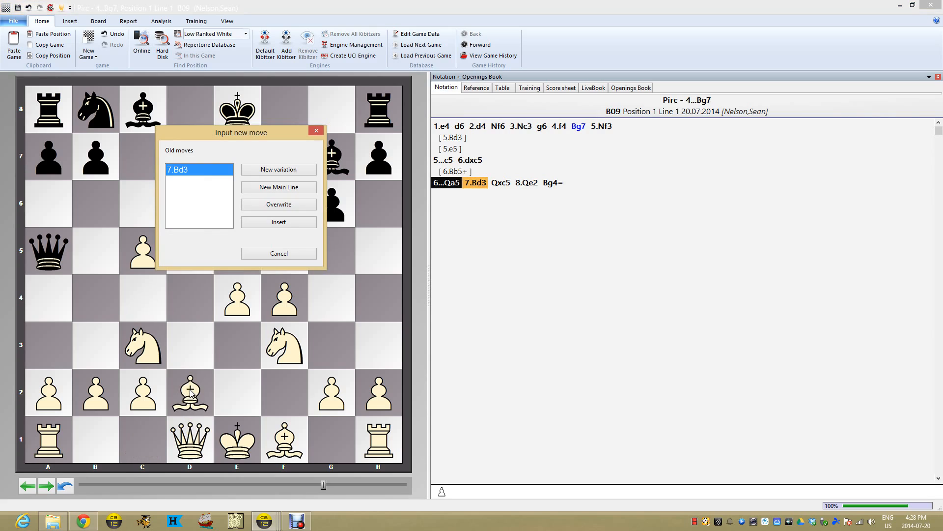
click(287, 169)
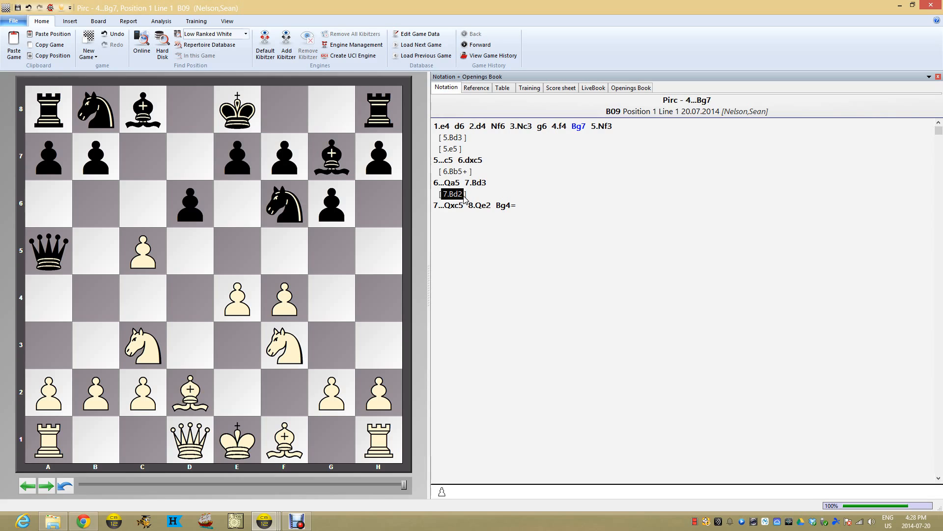
- Compare White's seventh-move options after 6...Qa5 in the openings book and the reference statistics
click(453, 183)
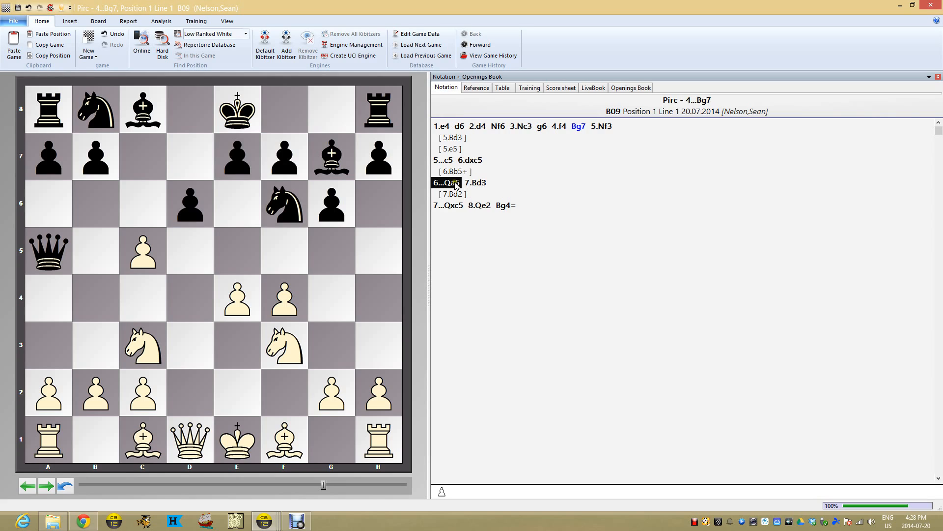
click(640, 89)
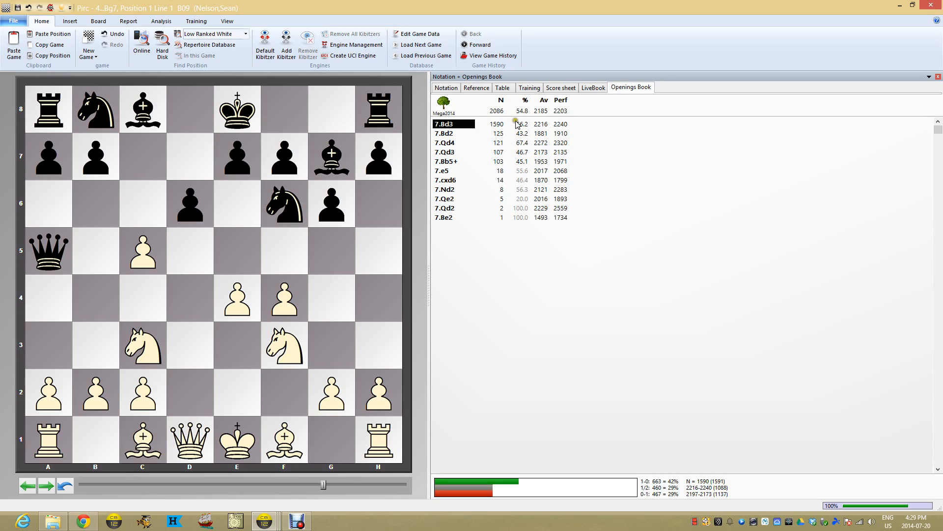
click(476, 87)
click(446, 87)
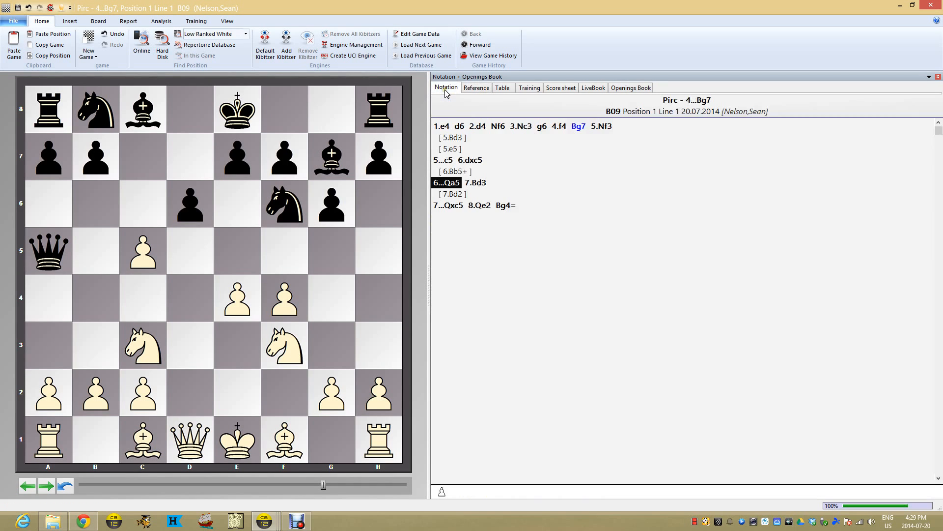
- Check the position after 7.Bd2 with Let's Check engine analysis, and close the analysis
click(452, 194)
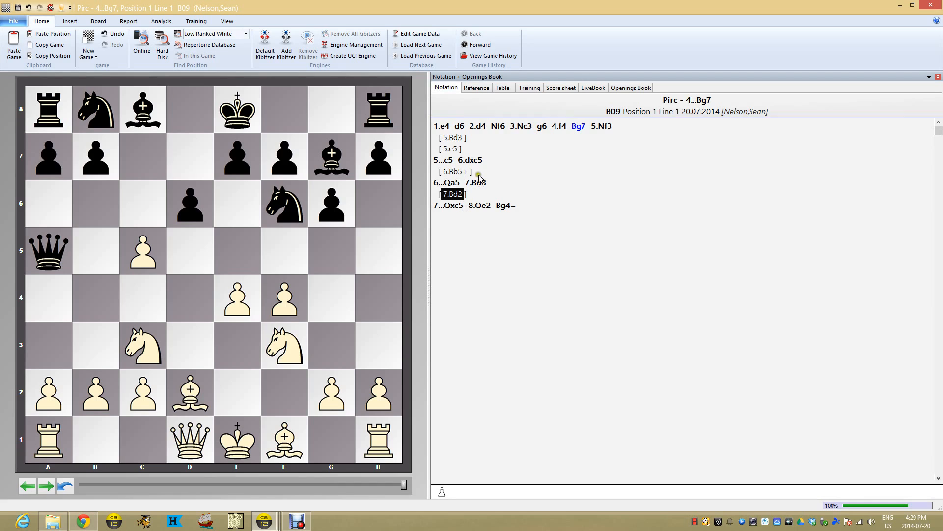
click(159, 24)
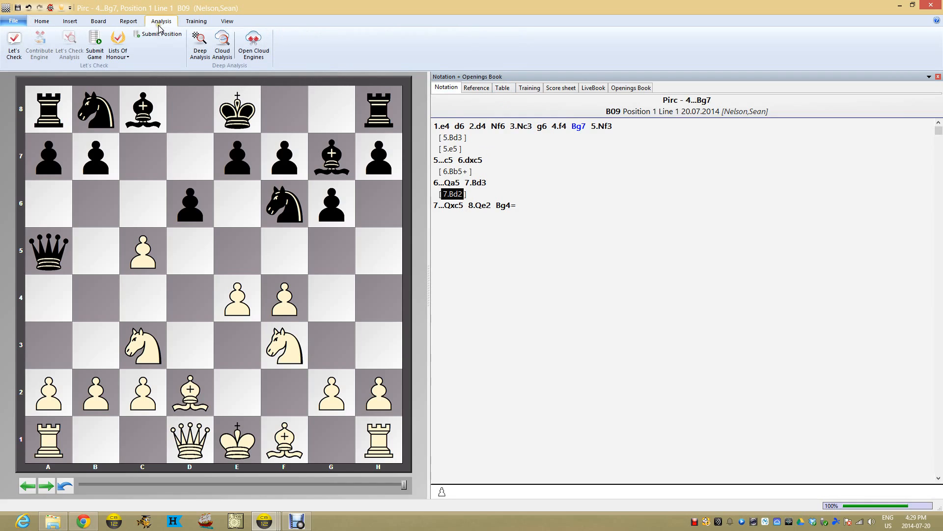
click(14, 44)
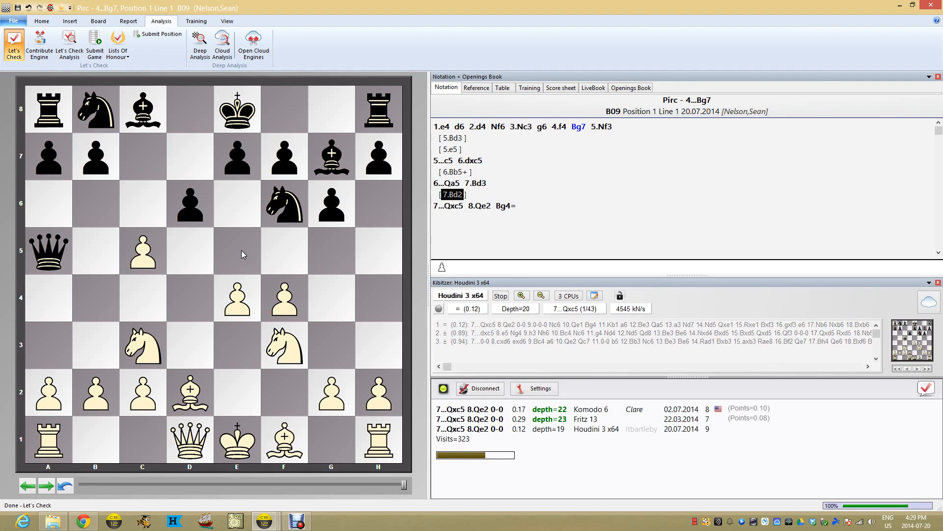
click(938, 283)
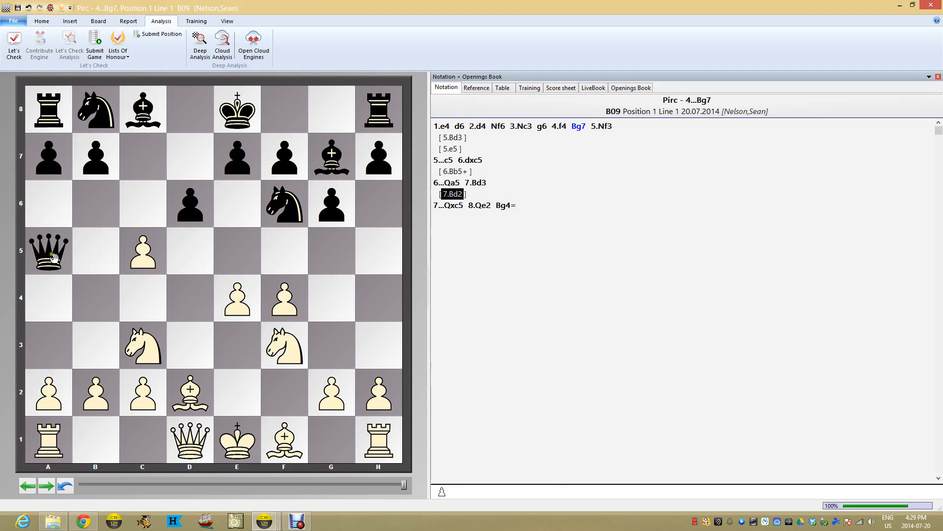
- Continue the 7.Bd2 variation with 7...Qxc5 and annotate that move with the equal position evaluation (=)
drag(53, 256, 142, 251)
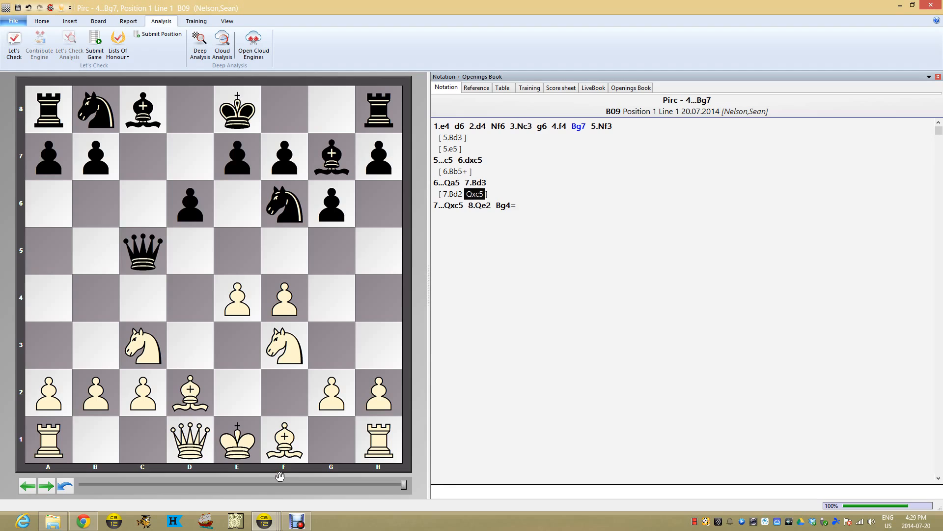
right_click(475, 196)
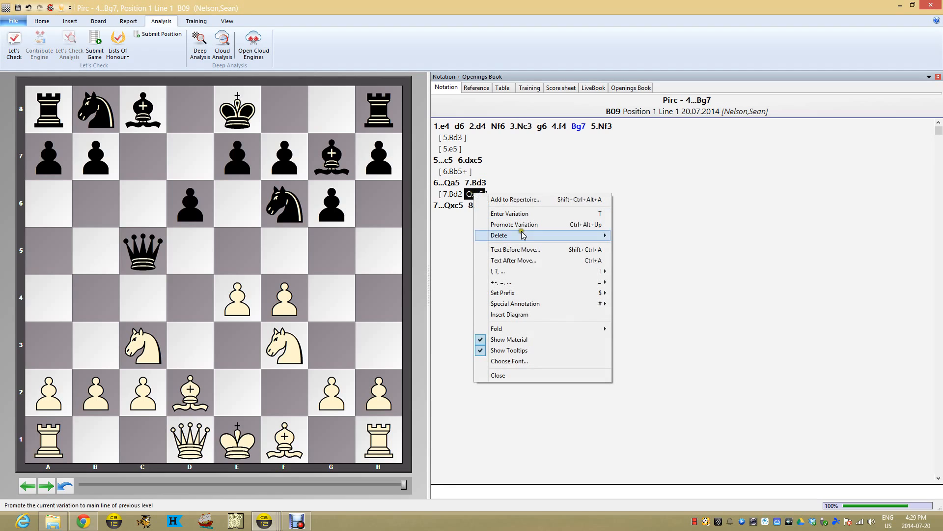
mouse_move(527, 283)
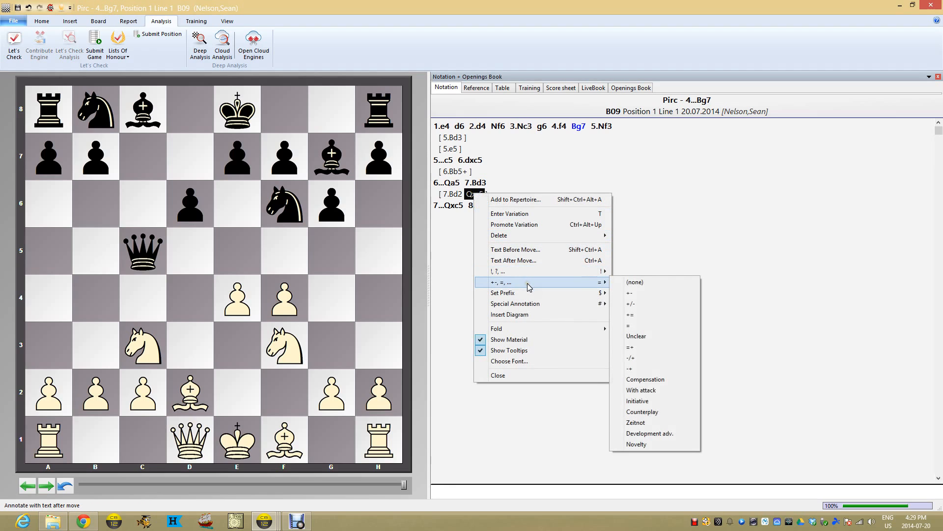
click(662, 327)
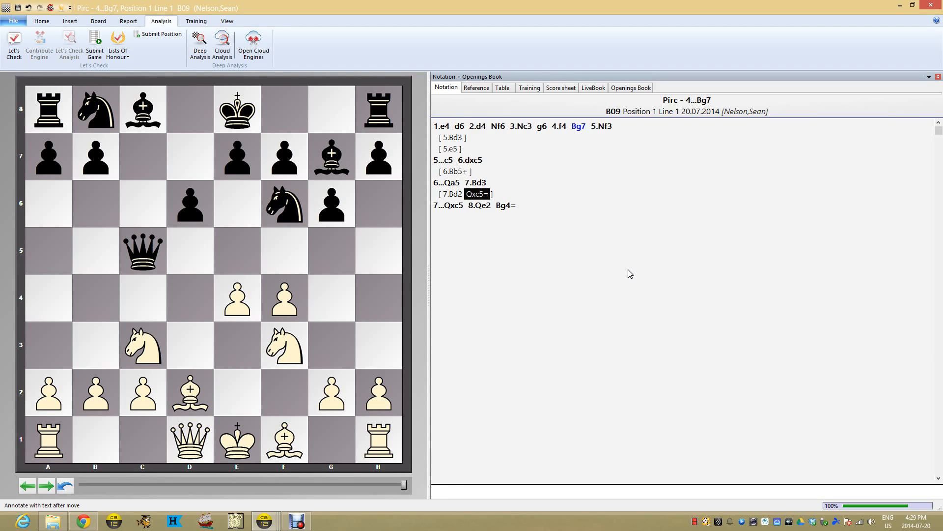
click(594, 174)
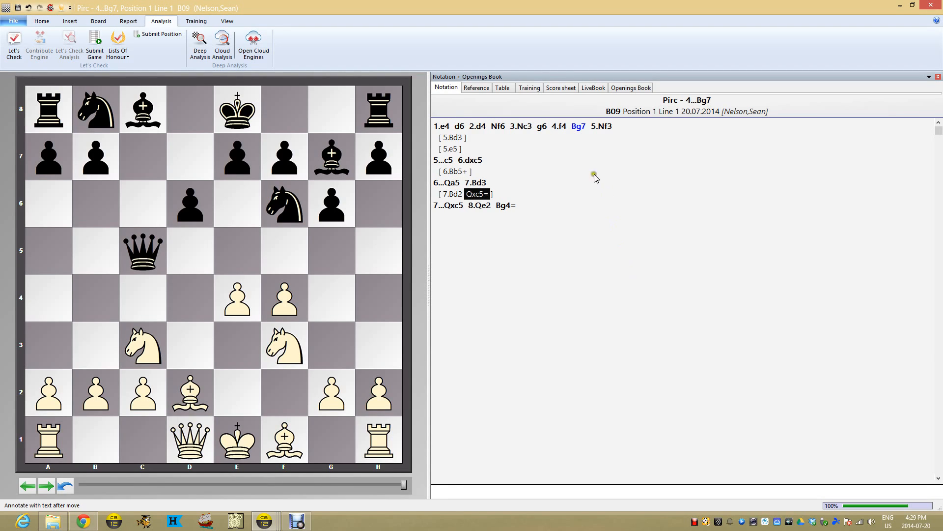
click(578, 126)
click(567, 140)
- Check the game list of the Black Repertoire database and return to the Pirc 4...Bg7 game
mouse_move(264, 520)
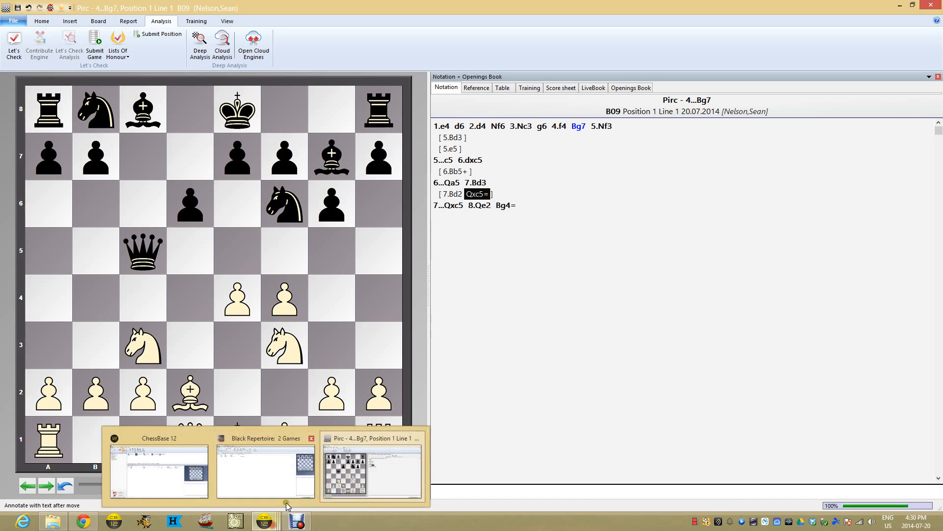
click(261, 476)
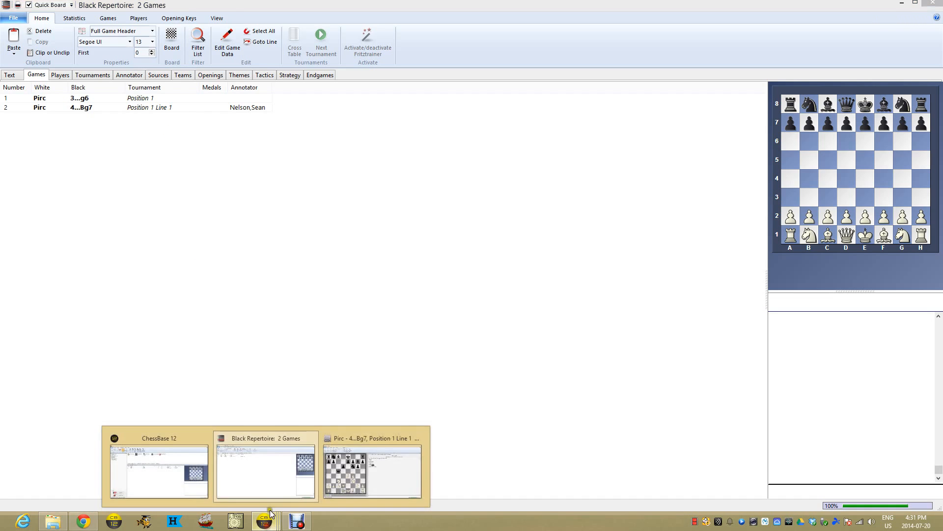
mouse_move(265, 518)
click(342, 479)
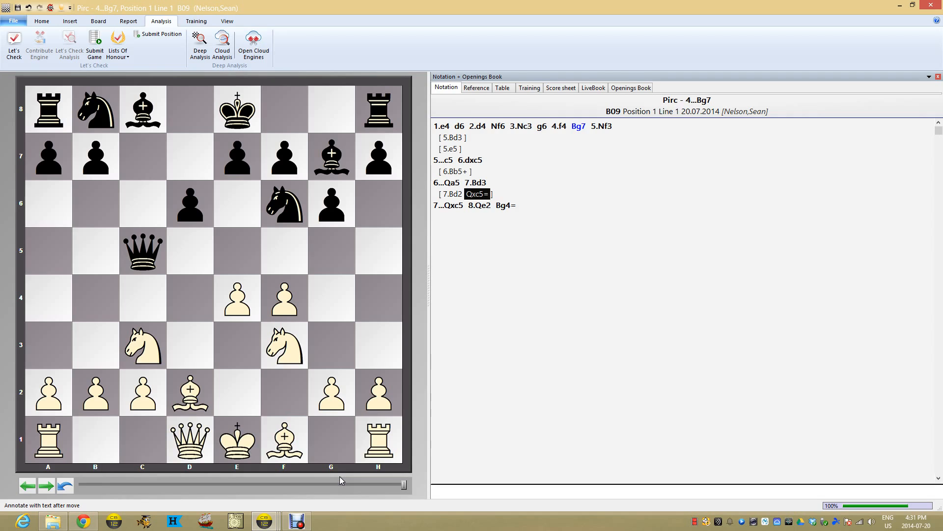
right_click(485, 195)
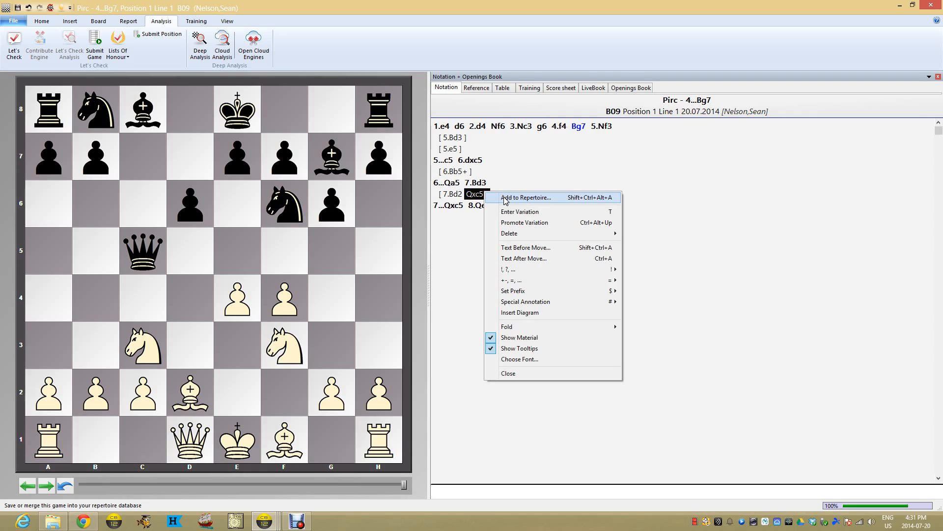
click(505, 199)
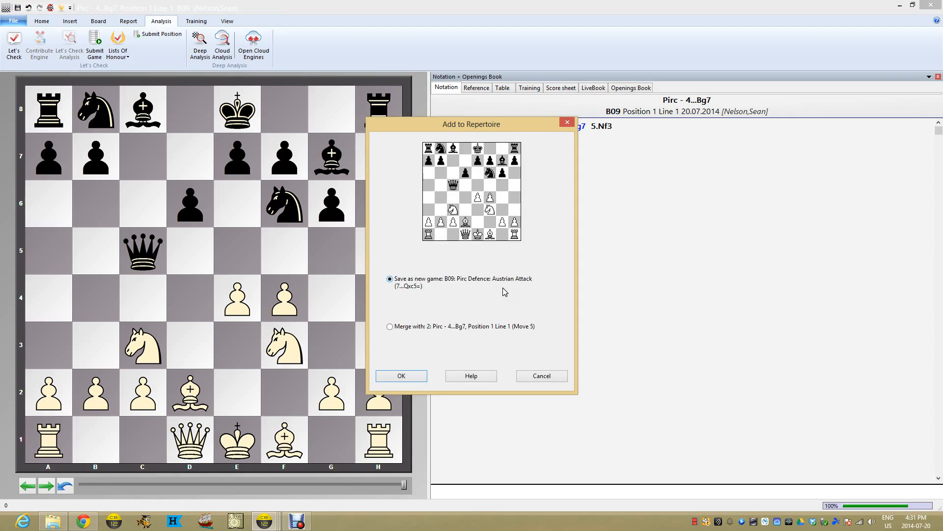
click(542, 376)
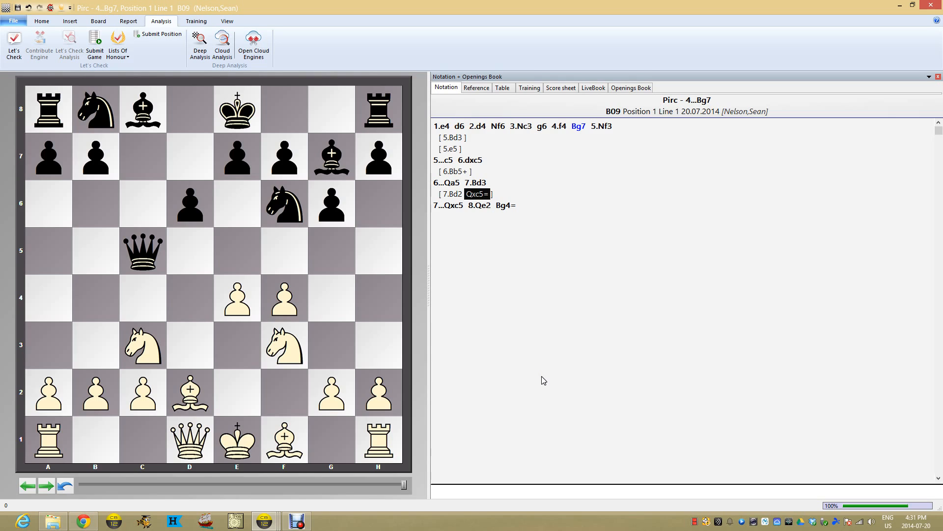
click(22, 25)
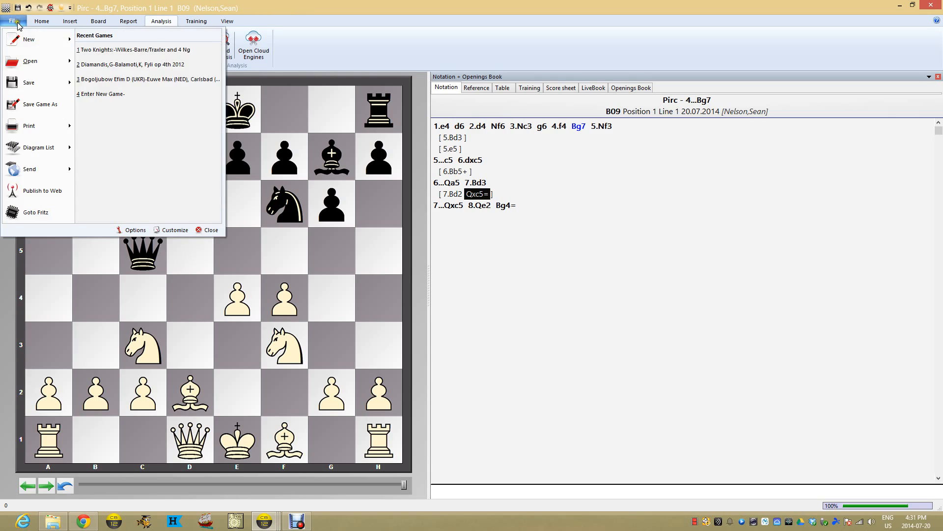
mouse_move(35, 79)
click(98, 39)
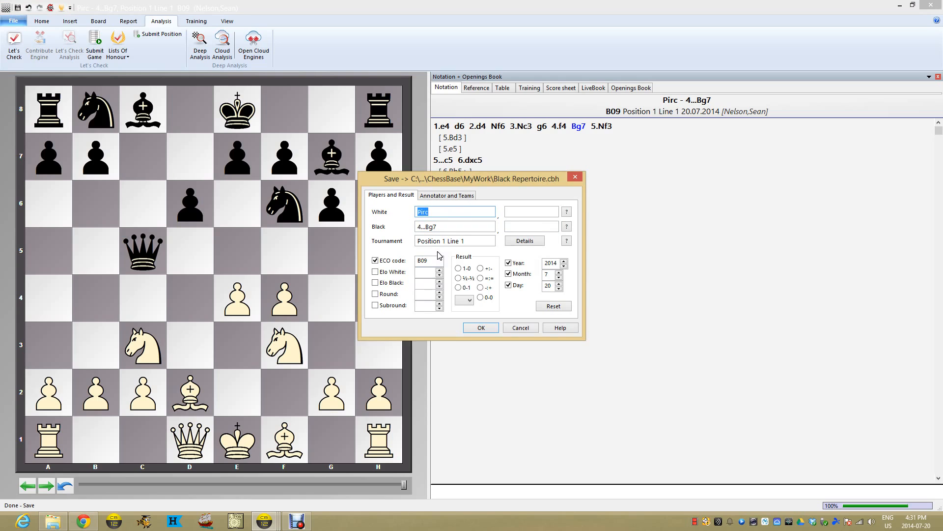
click(484, 327)
- Replace the stored Pirc 4...Bg7 game in the Black Repertoire database with the current version
click(13, 22)
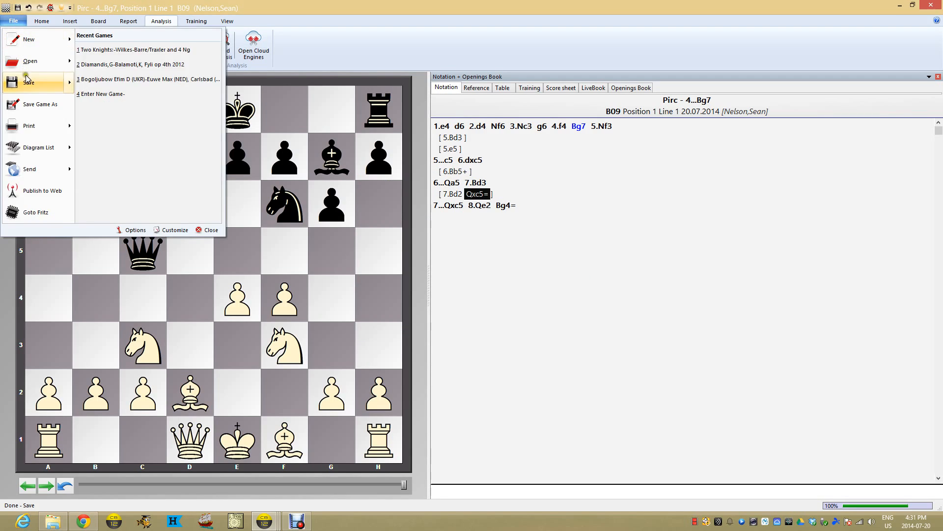
mouse_move(29, 81)
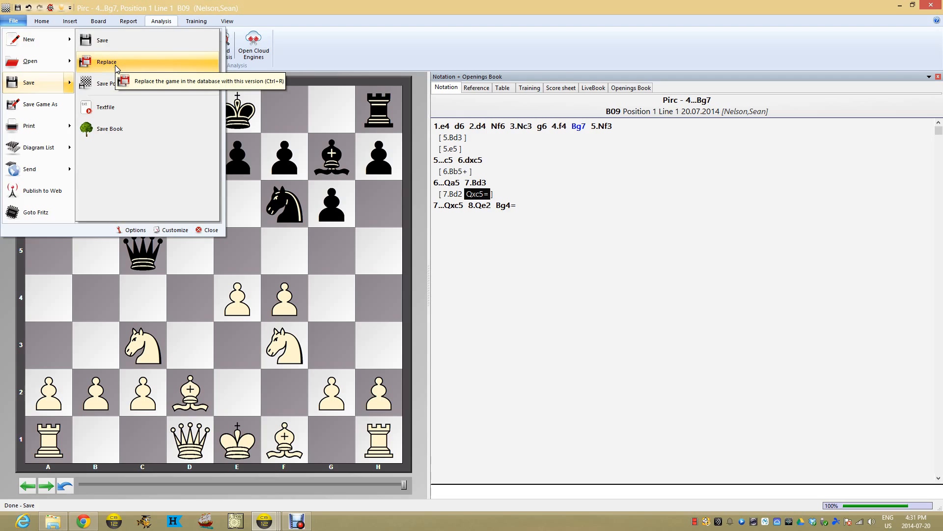
click(167, 64)
click(481, 327)
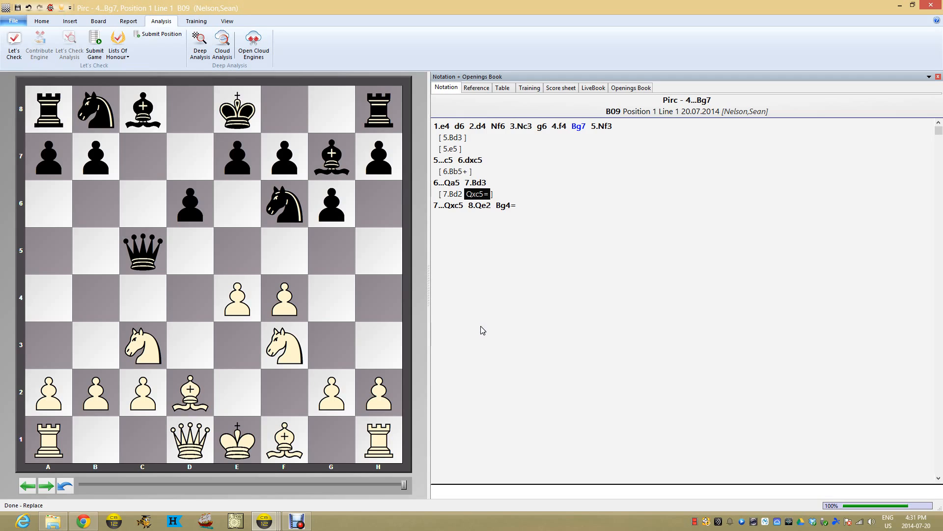
- Close the Pirc 4...Bg7 game and return to the Black Repertoire game list
right_click(485, 192)
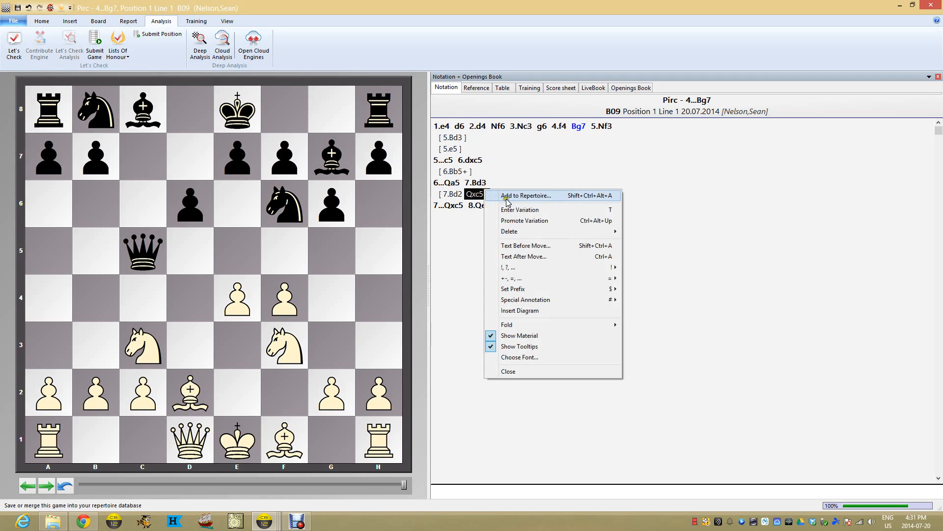
key(equal)
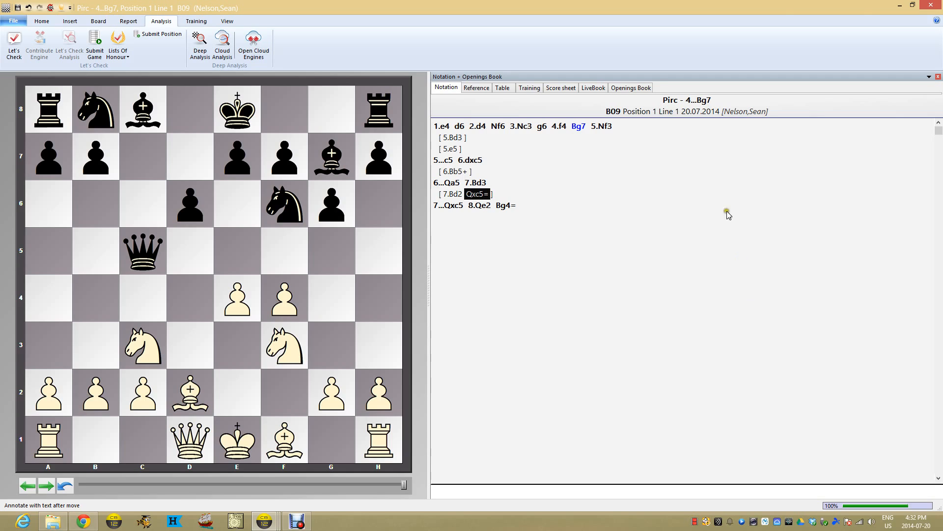
click(933, 5)
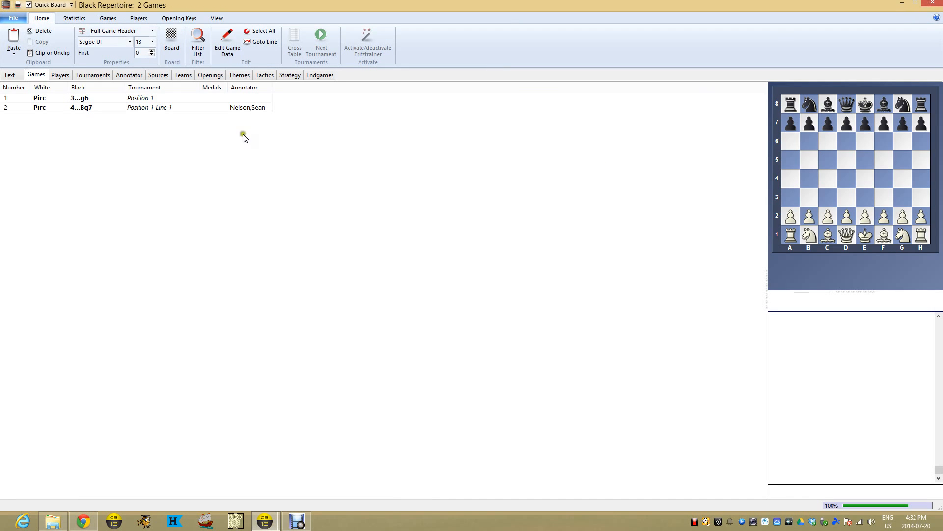
- Open the Pirc 3...g6 game and extend its line with 4.Nf3 Bg7 from the openings book
click(145, 102)
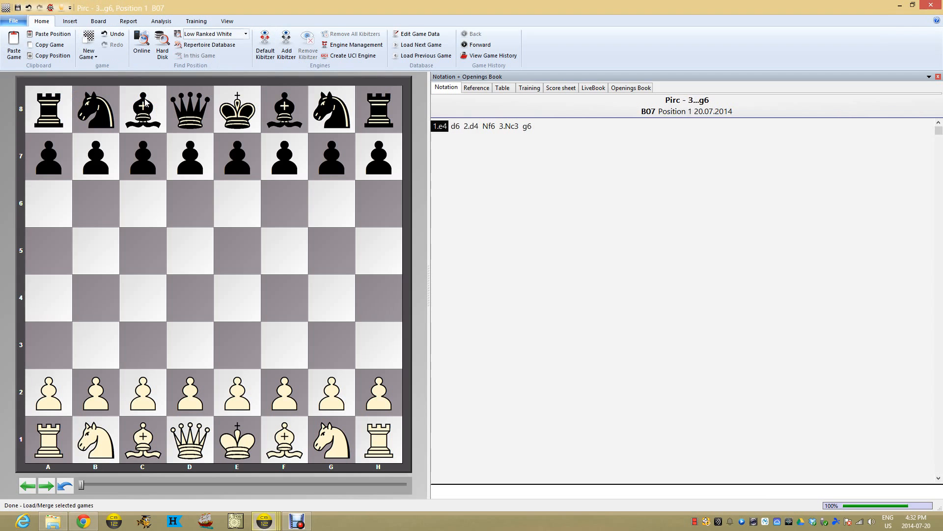
key(Right)
key(Right)
key(Right)
key(Right)
key(Right)
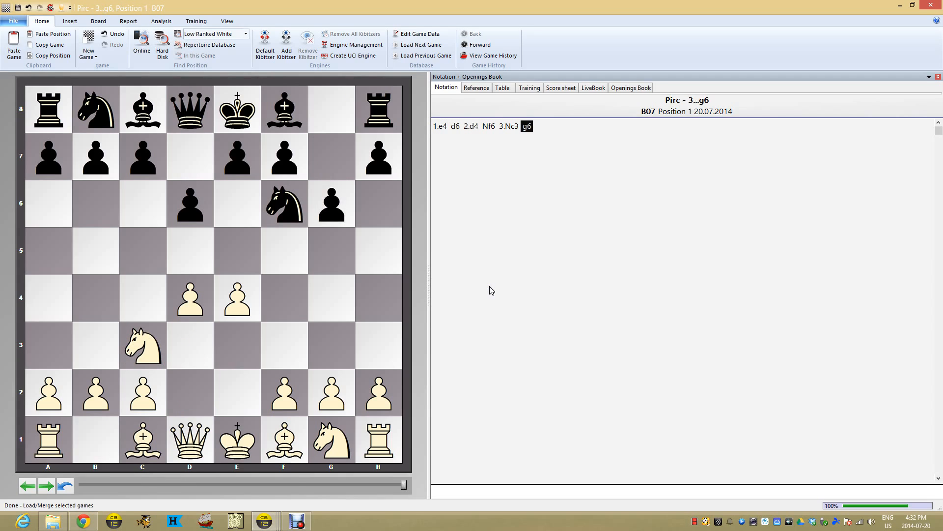
click(641, 87)
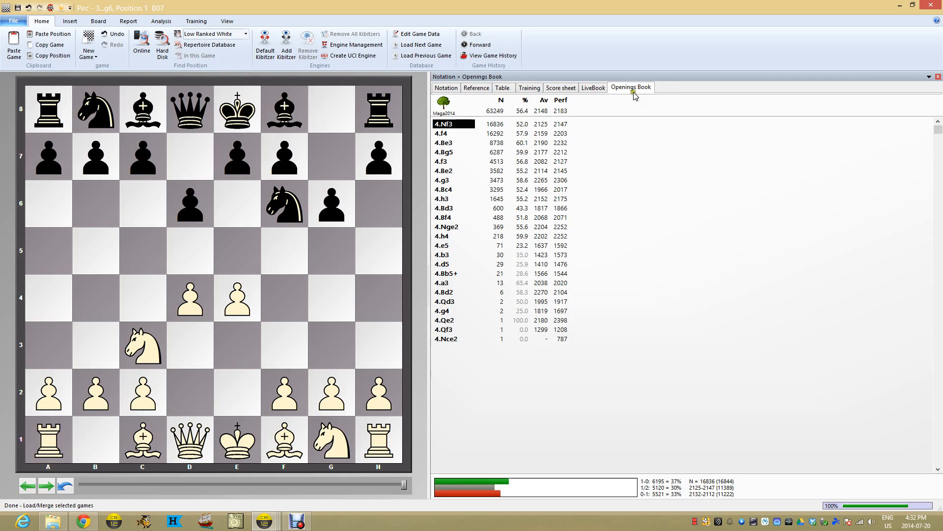
click(452, 125)
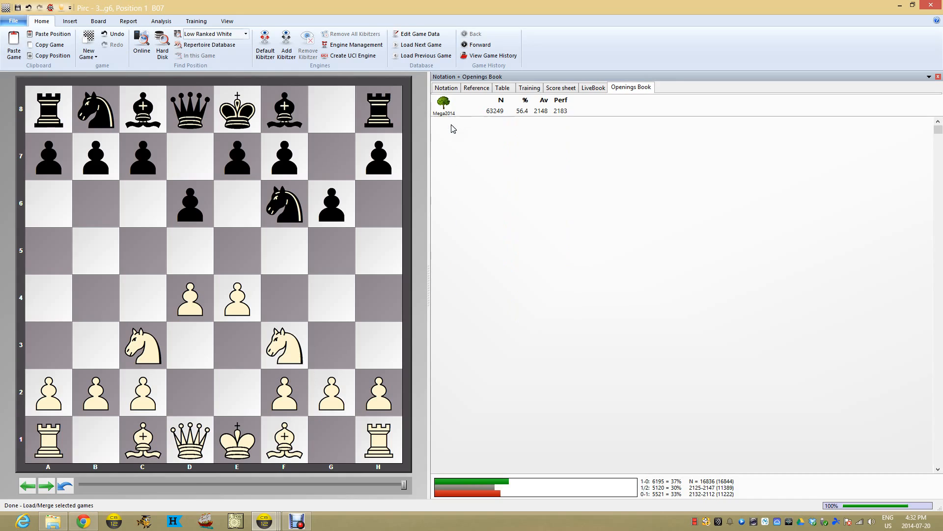
click(451, 125)
click(446, 88)
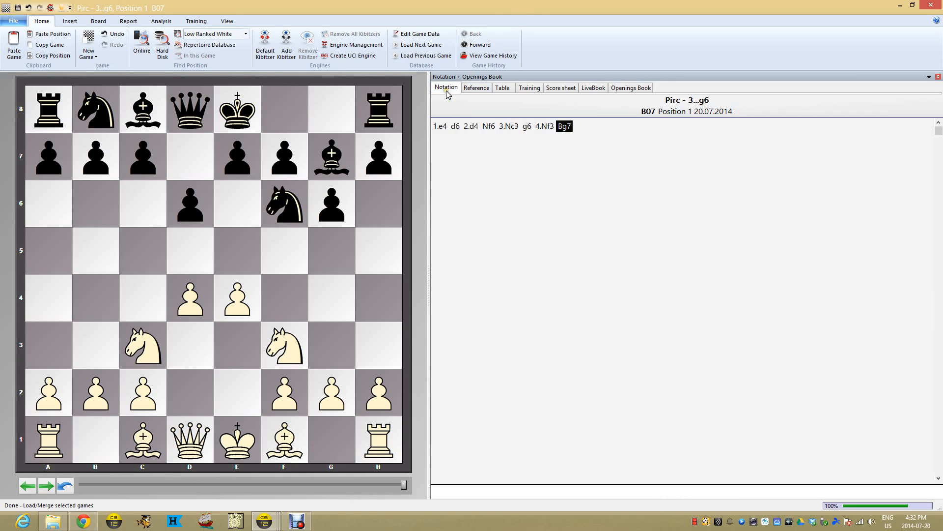
- Mark the move 4...Bg7 as a critical opening position
right_click(567, 129)
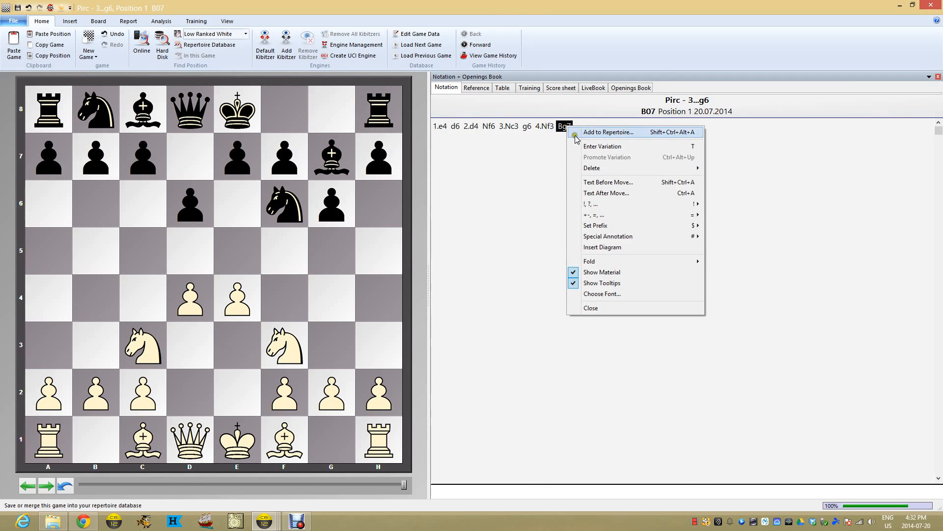
mouse_move(613, 238)
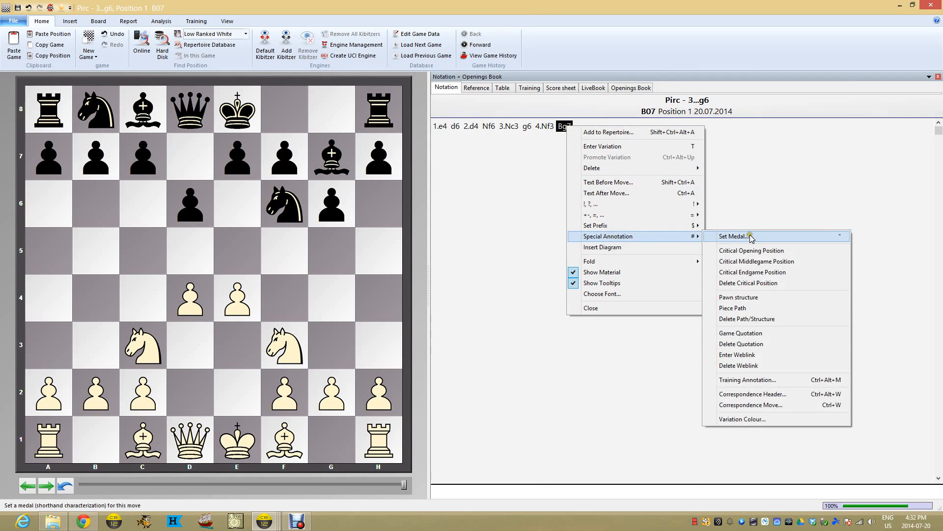
click(755, 251)
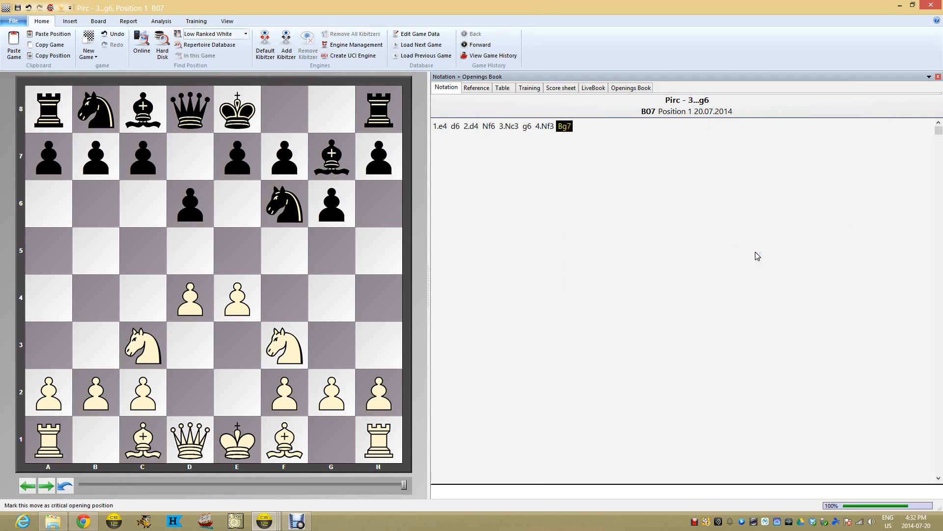
- Save the line as a new Black Repertoire game with Black set to 4.Nf3 Bg7 and tournament set to Position 2
click(13, 21)
mouse_move(29, 82)
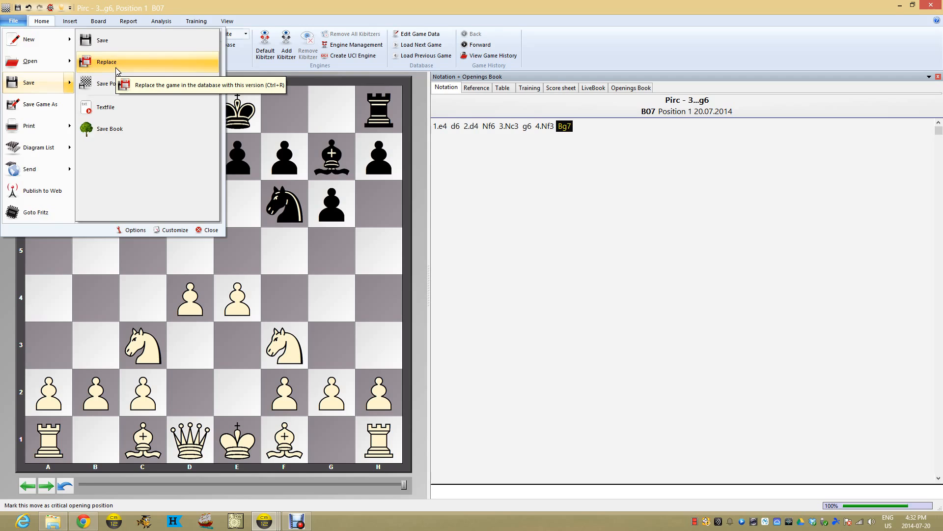
click(117, 41)
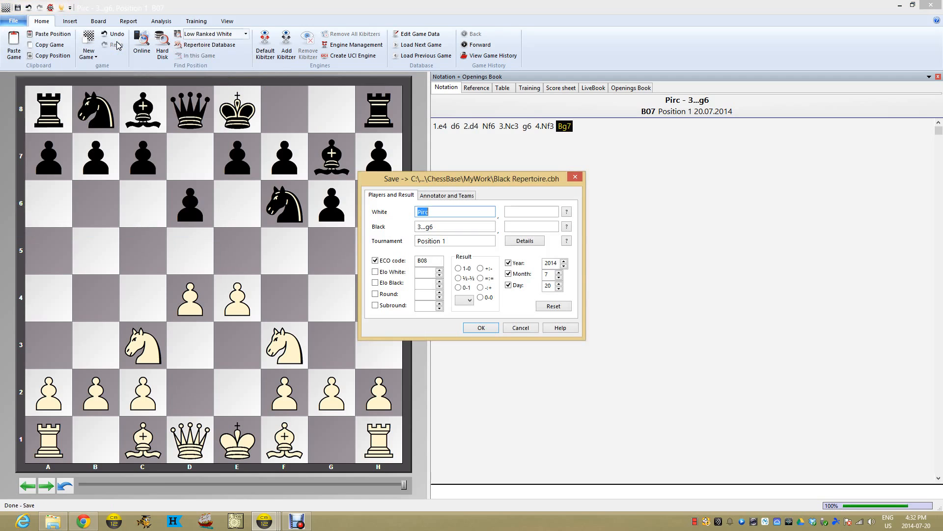
drag(436, 229, 417, 230)
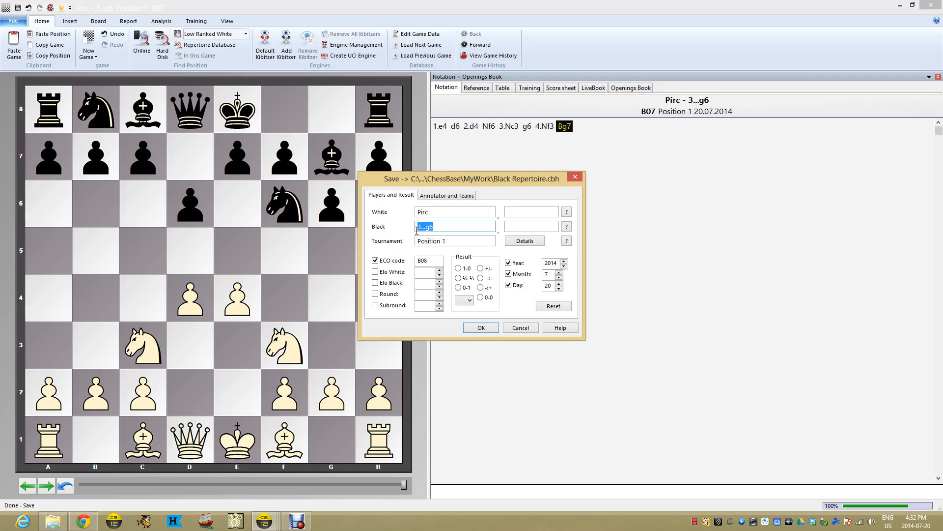
text(4.Nf3 Bg7)
double_click(443, 241)
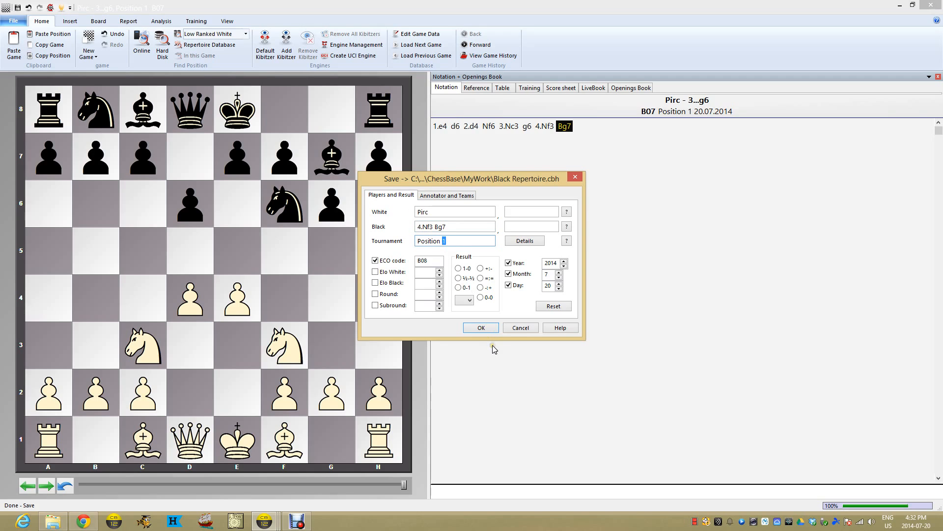
click(481, 328)
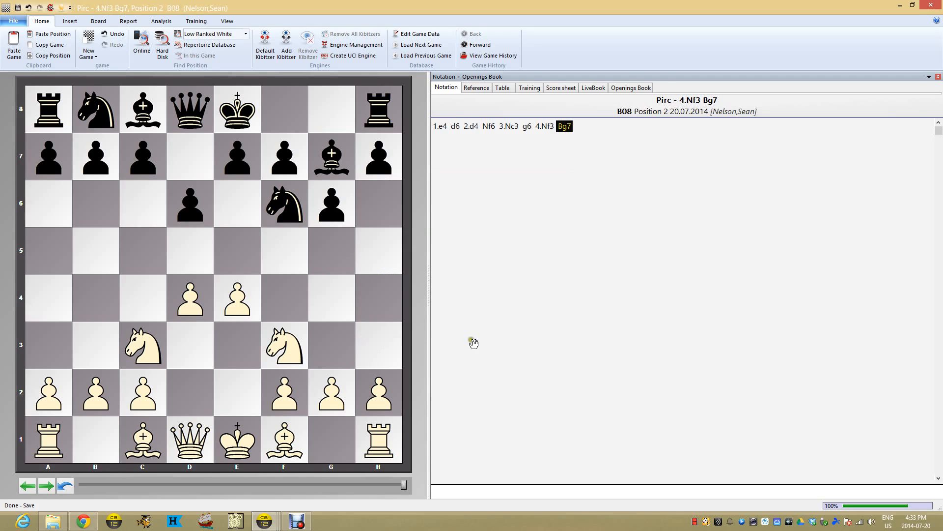
- In the Black Repertoire game list, rename the Black entry of the Position 1 Line 1 game to 4 f4 Bg7
mouse_move(289, 524)
click(286, 480)
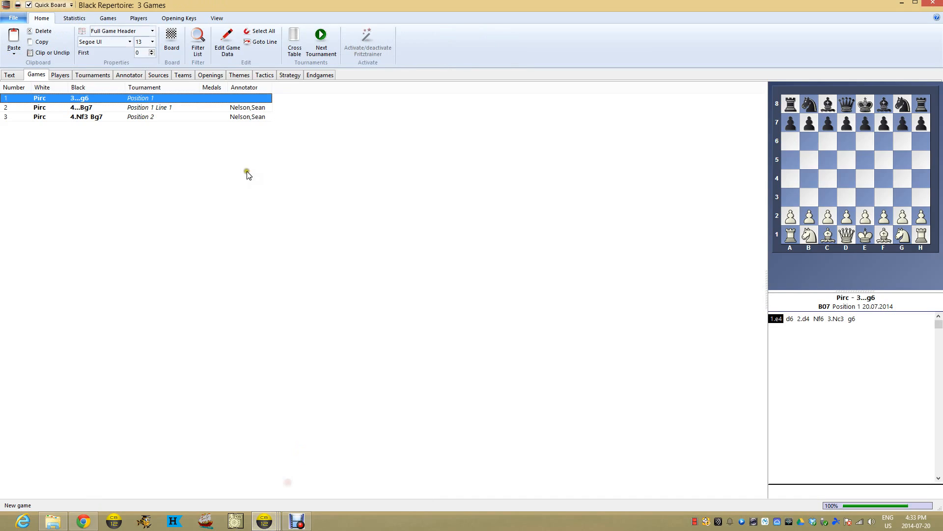
click(81, 111)
right_click(81, 108)
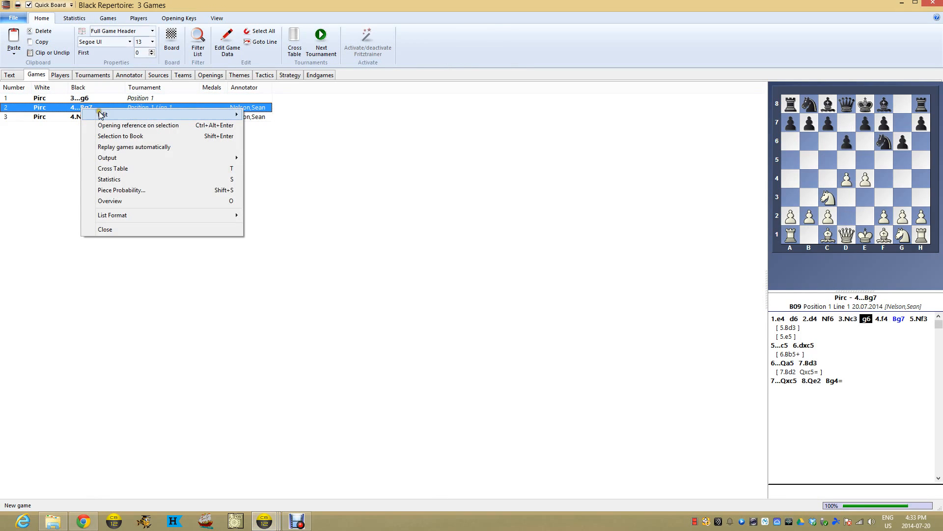
mouse_move(101, 114)
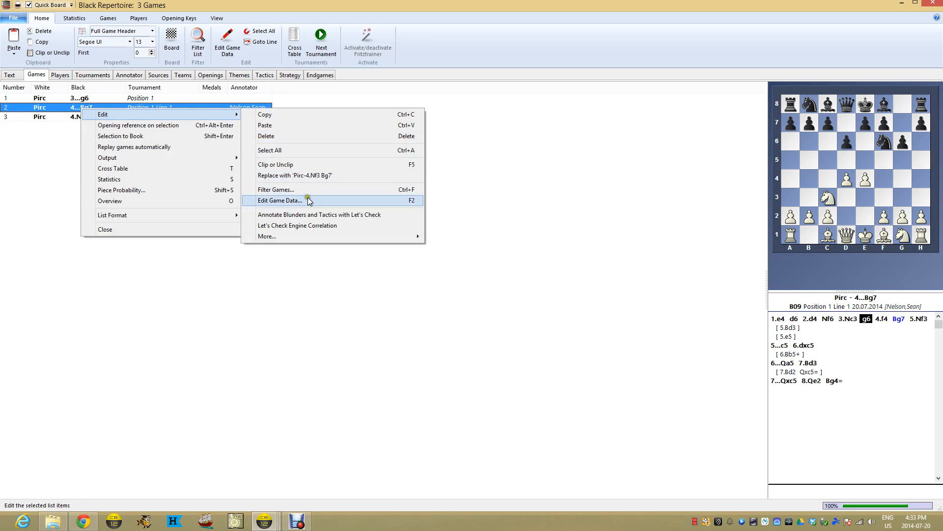
click(308, 201)
click(425, 226)
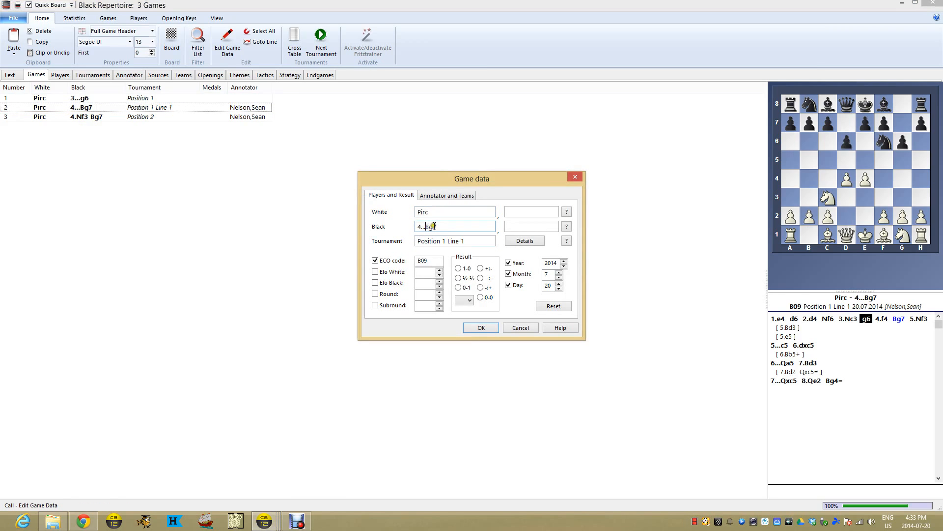
key(BackSpace)
key(BackSpace)
key(BackSpace)
key(ctrl+a)
key(BackSpace)
click(473, 327)
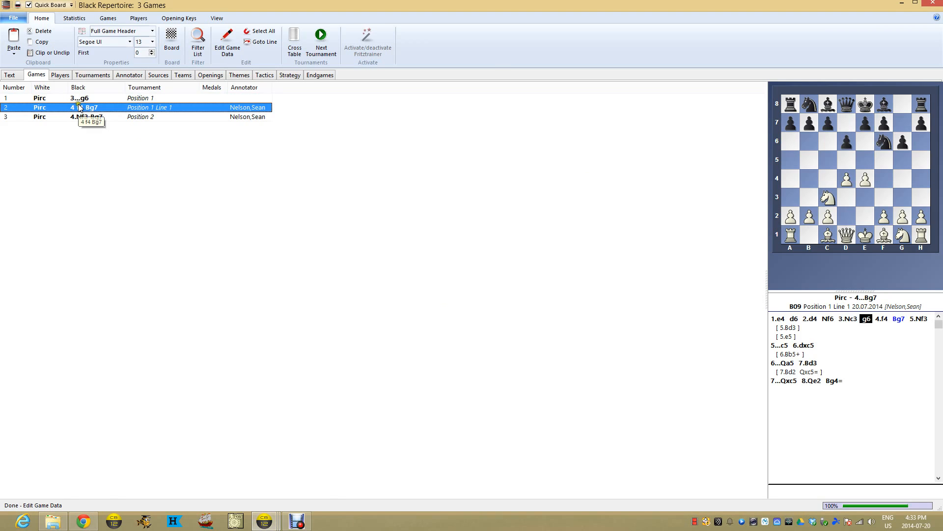
- Set the tournament field of the 4.Nf3 Bg7 game to Position 1 Line 2
right_click(149, 119)
mouse_move(162, 126)
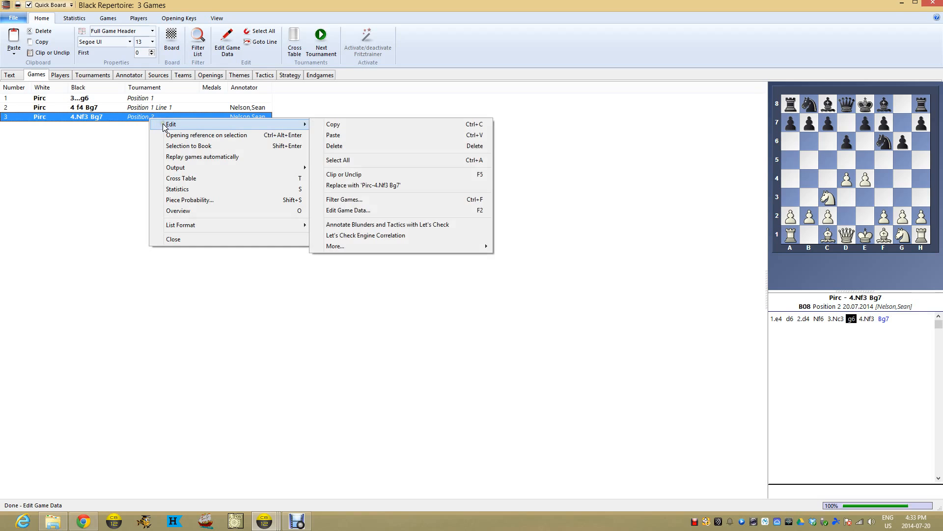
click(373, 211)
double_click(443, 242)
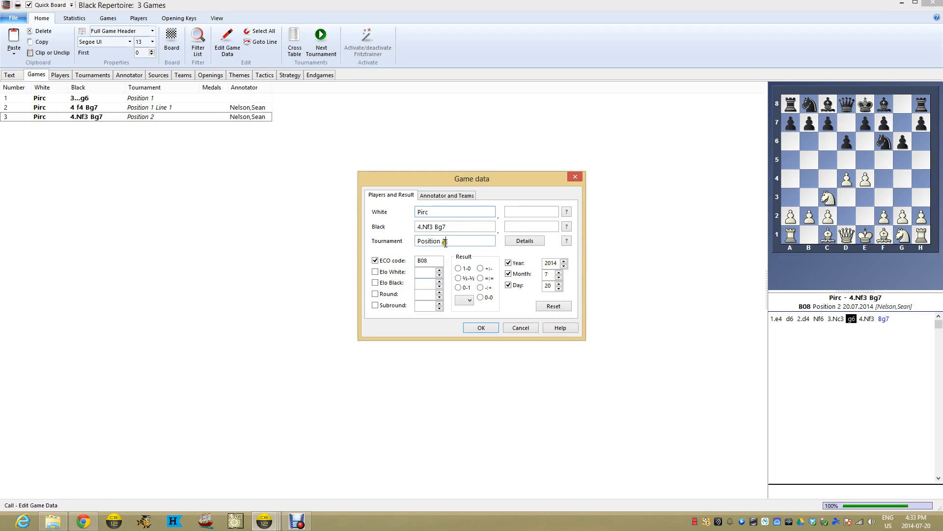
text(Ga,e 2)
click(480, 330)
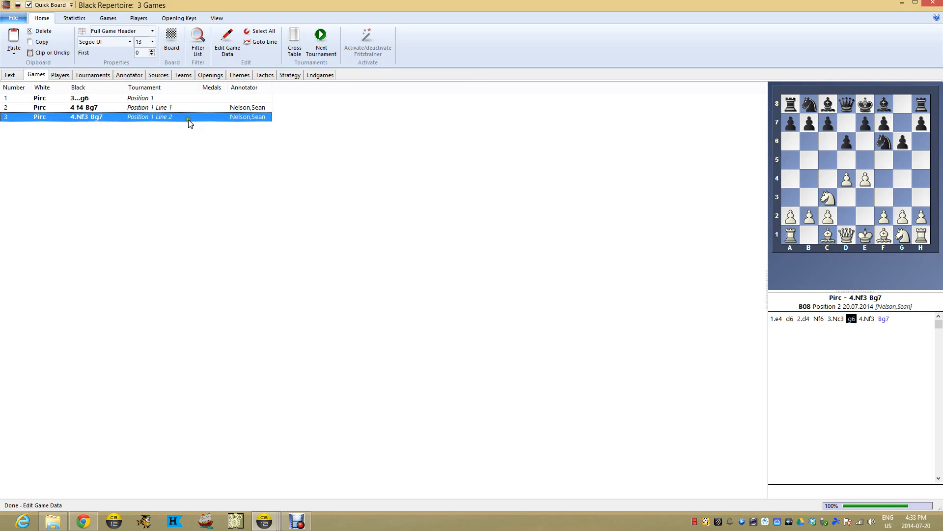
- Open the 4 f4 Bg7 game, switch the reference database to Low Ranked White, and close the game
click(176, 108)
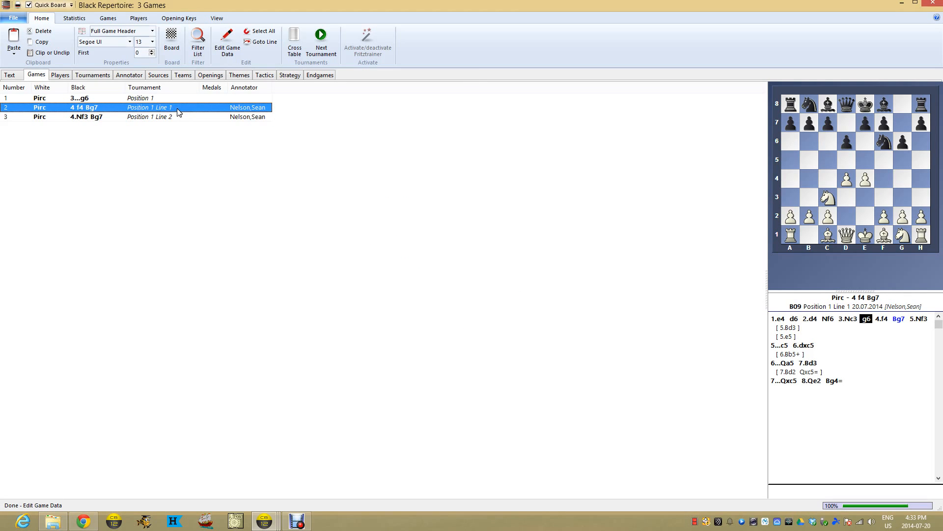
double_click(180, 112)
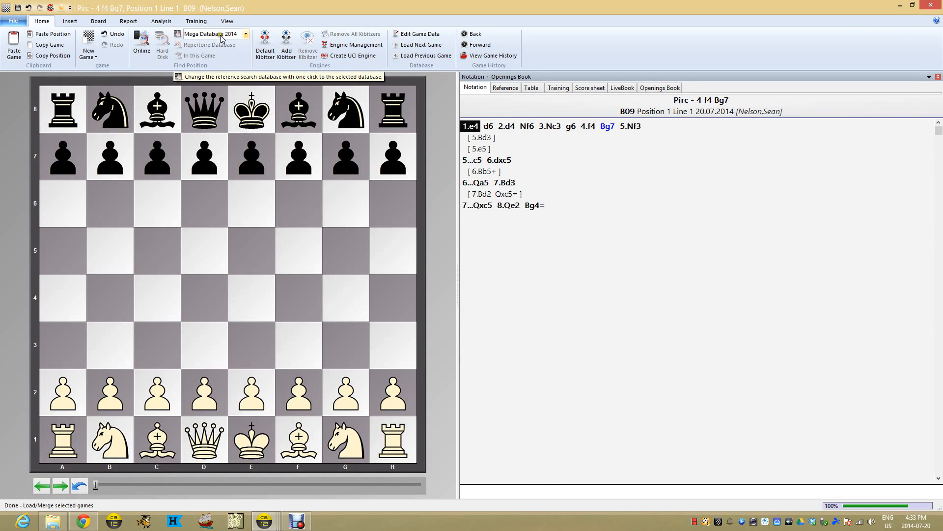
click(656, 89)
click(473, 88)
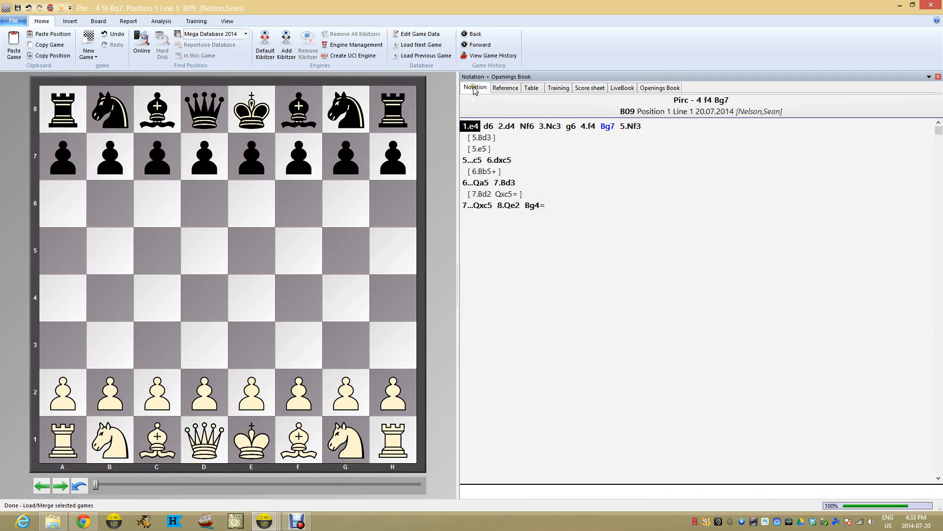
click(251, 35)
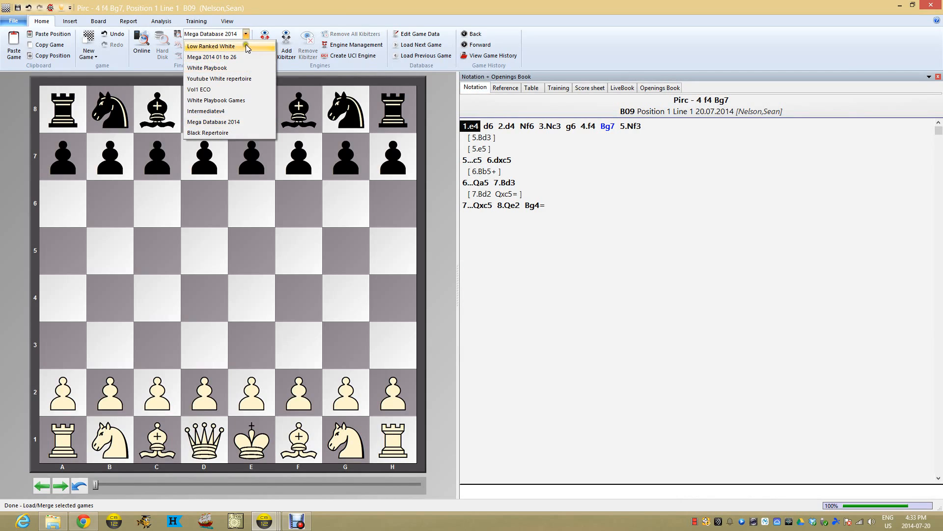
click(246, 72)
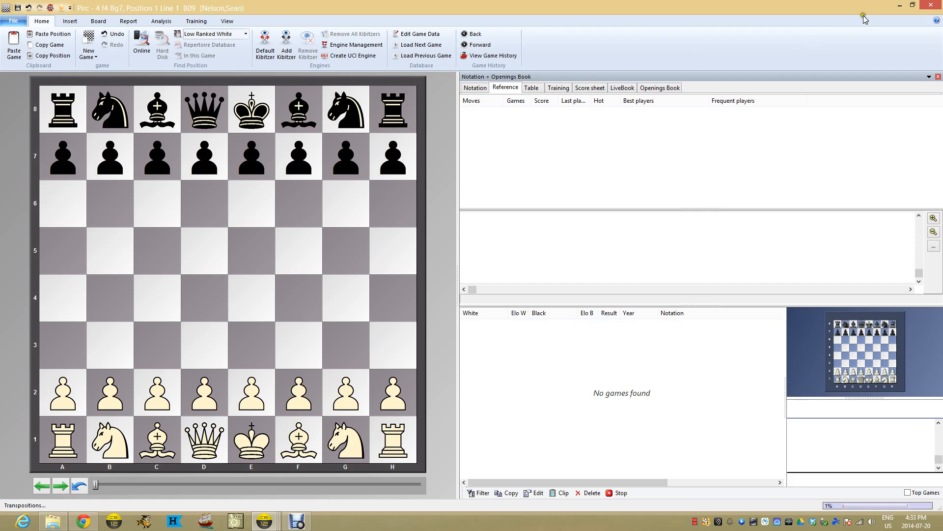
click(932, 6)
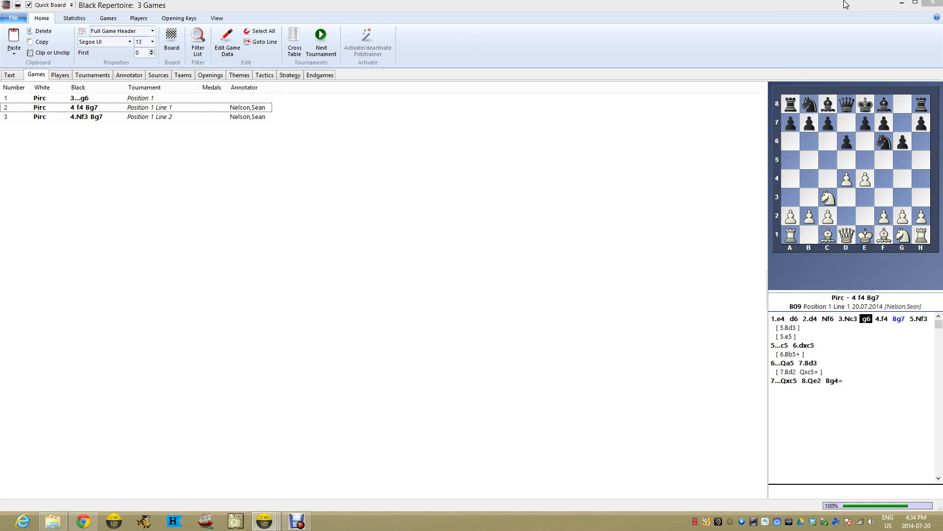
- Close the 4.Nf3 Bg7 game and the Black Repertoire list, returning to the main database window
double_click(84, 117)
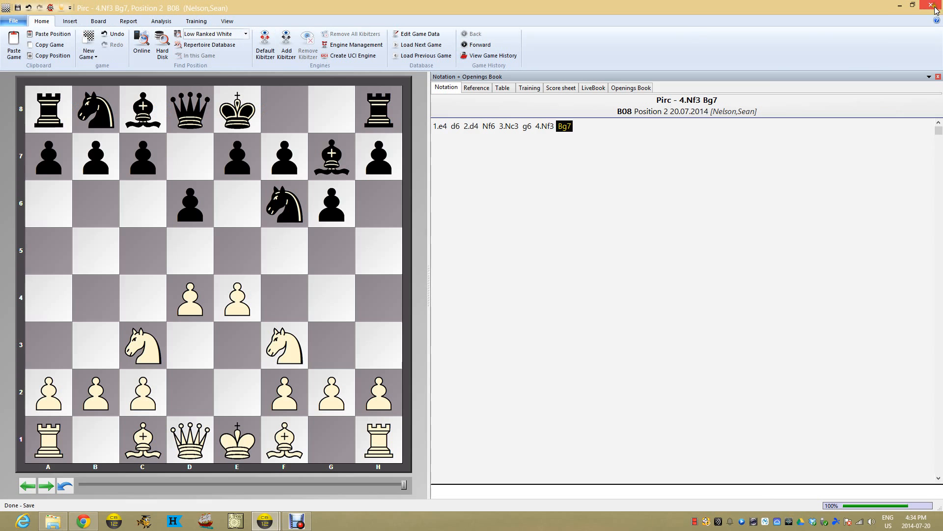
click(939, 2)
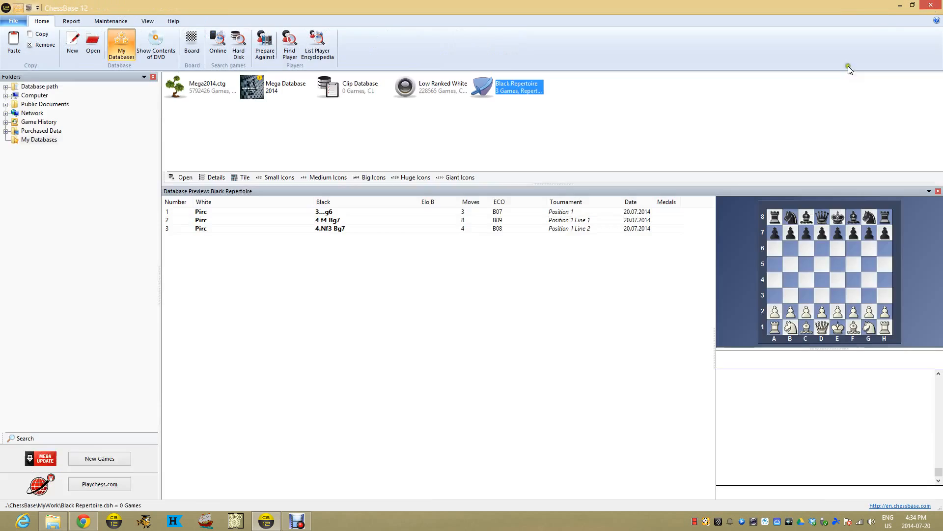
click(265, 521)
click(266, 521)
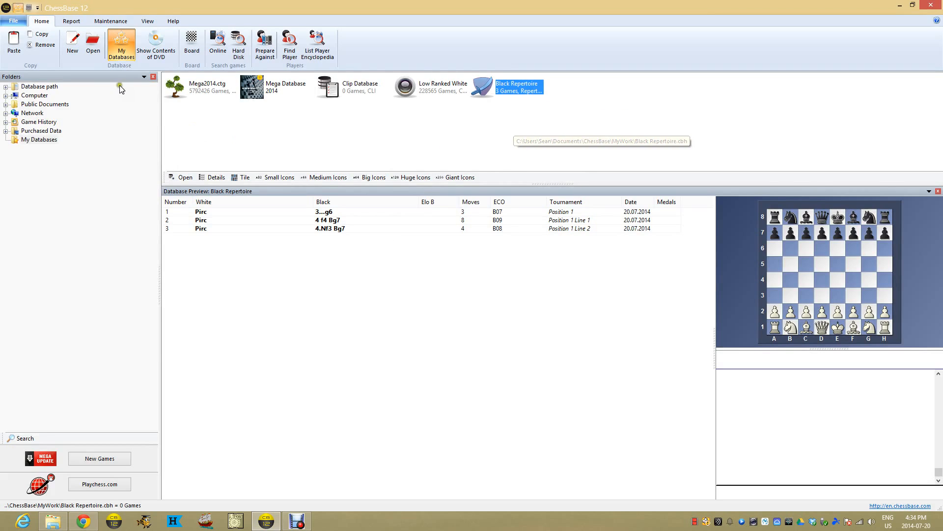
- Open the database Mega 2014 01 to 26.cbh from the ChessBase Download\Subscription folder
click(96, 53)
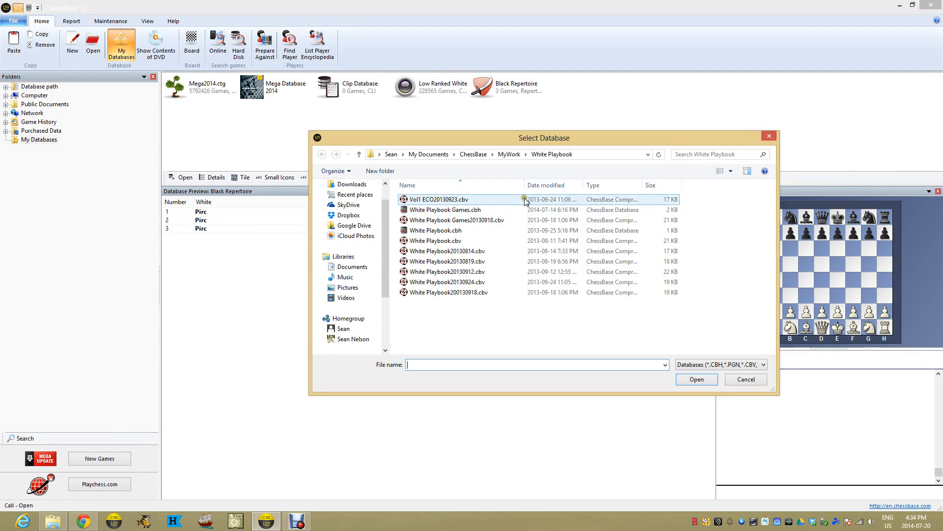
click(474, 154)
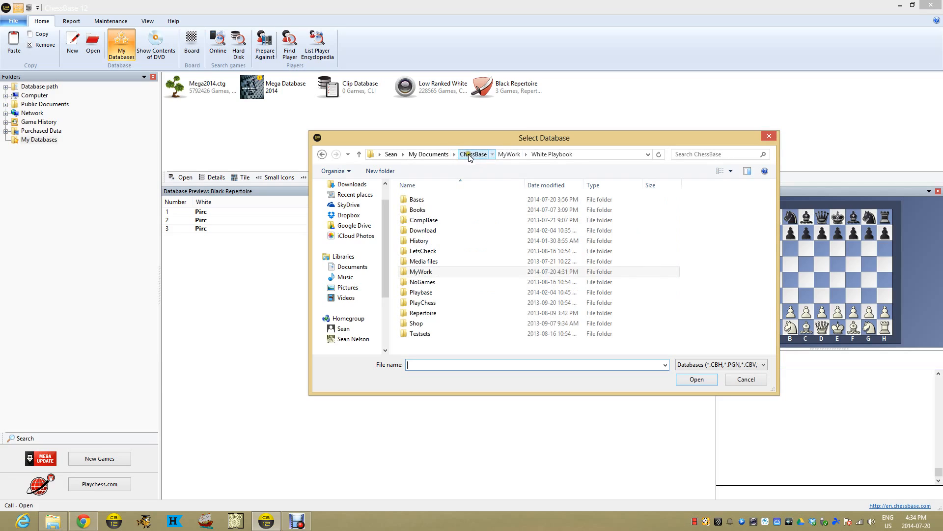
double_click(443, 231)
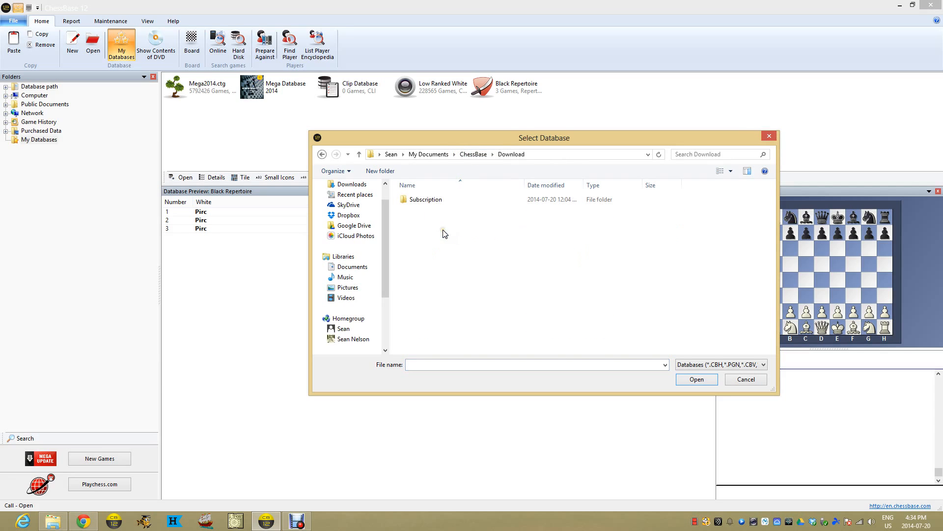
double_click(435, 202)
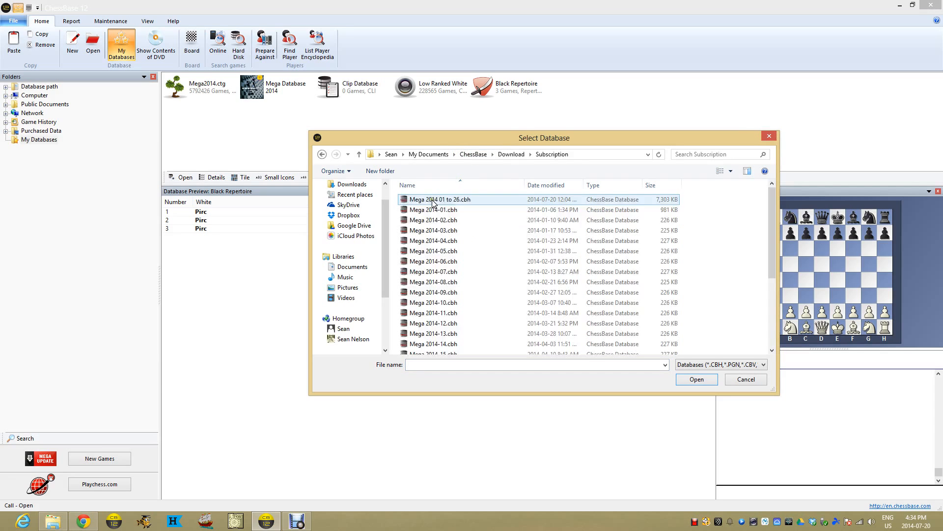
double_click(531, 199)
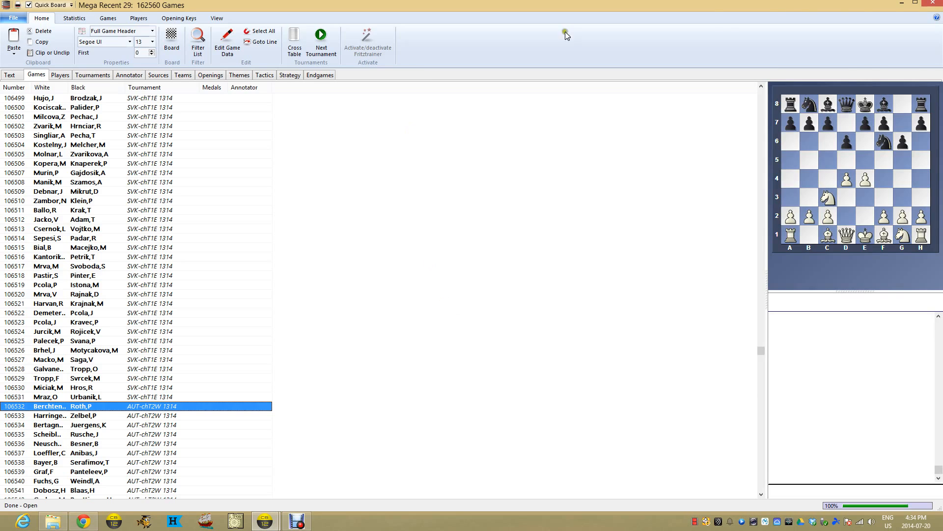
- Close the open game list and check in the Black Repertoire properties that it is marked as the repertoire database
click(931, 4)
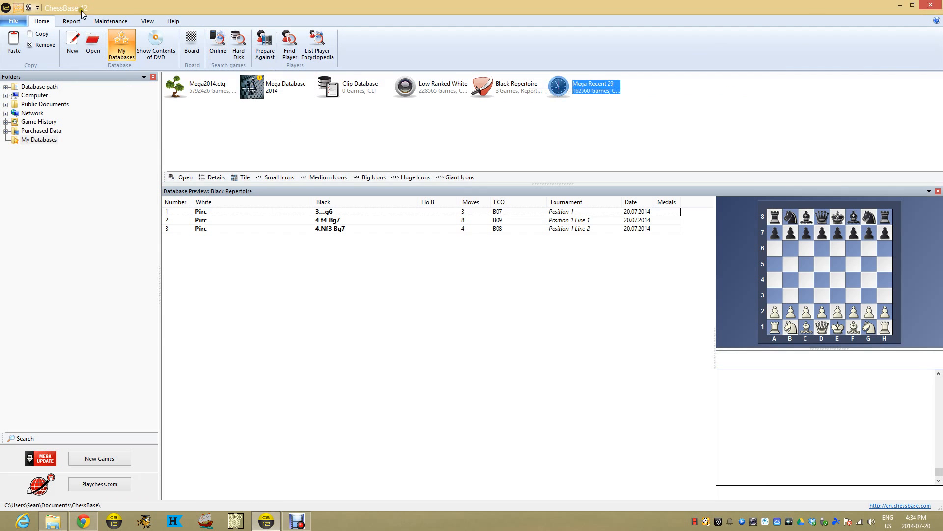
click(71, 21)
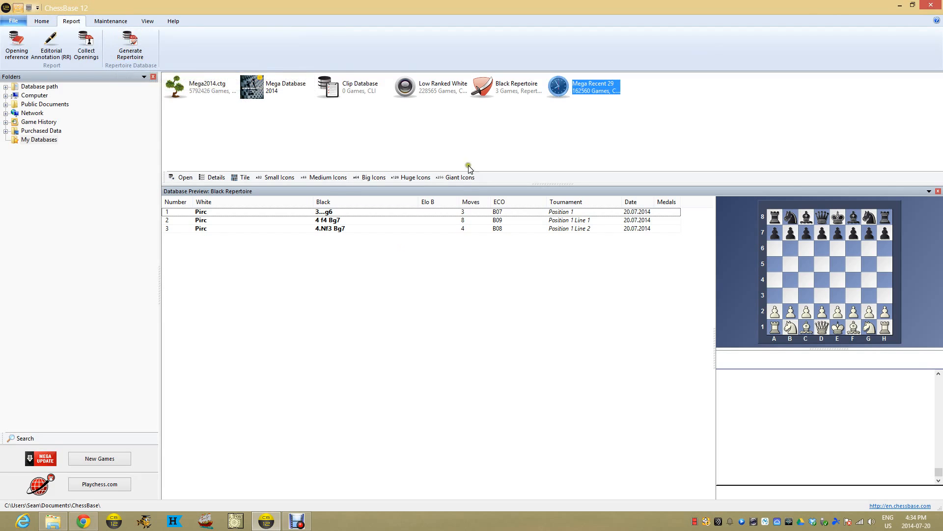
right_click(494, 92)
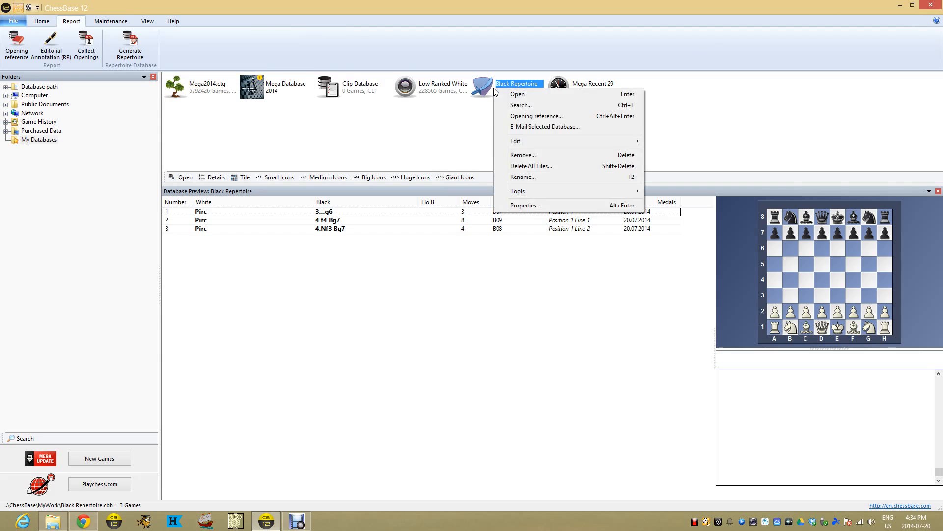
click(525, 204)
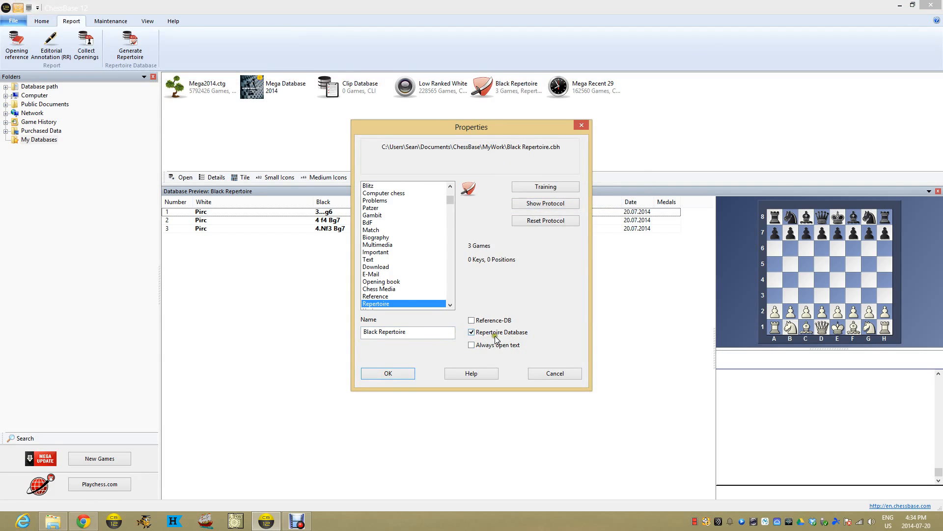
click(397, 374)
- Generate a repertoire report from the Mega Recent 29 database
click(572, 88)
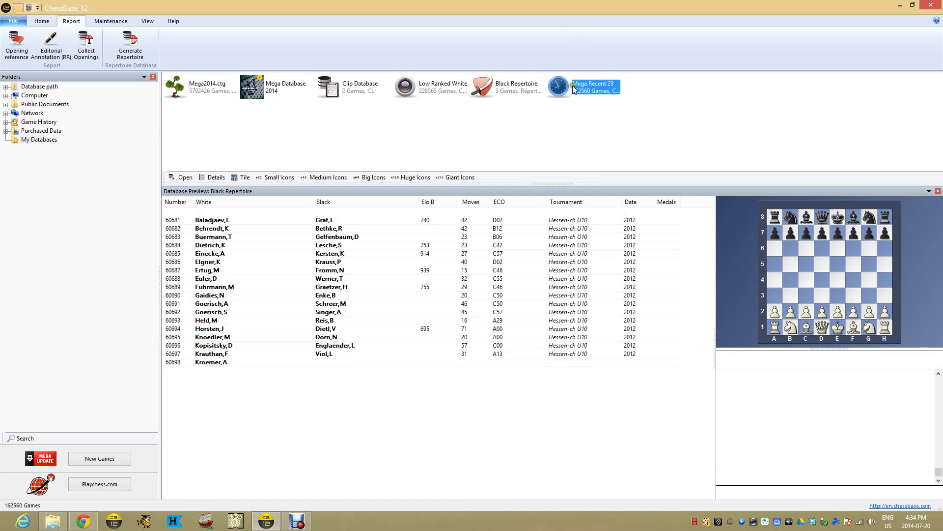
click(138, 42)
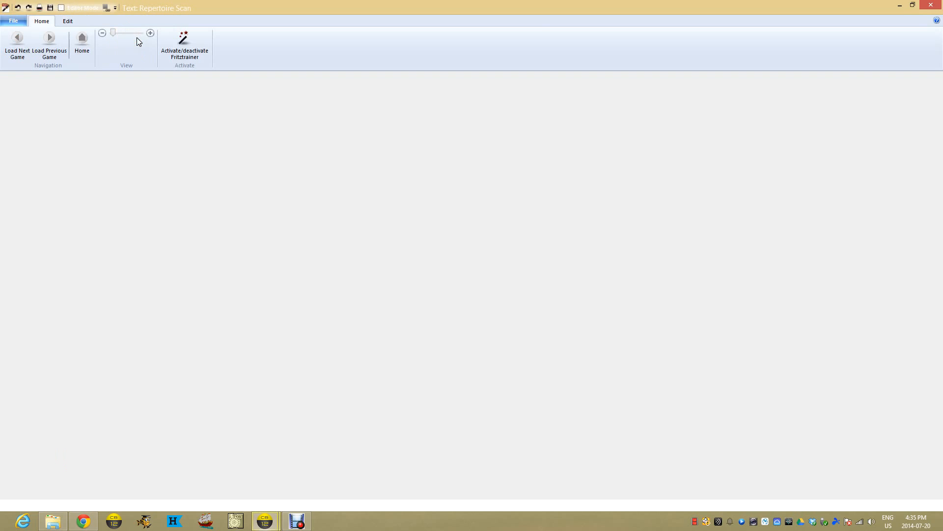
- Examine the repertoire report's game lists for the Pirc 4 f4 Bg7 and 4.Nf3 Bg7 positions, and close the report
scroll(188, 235, down, 2)
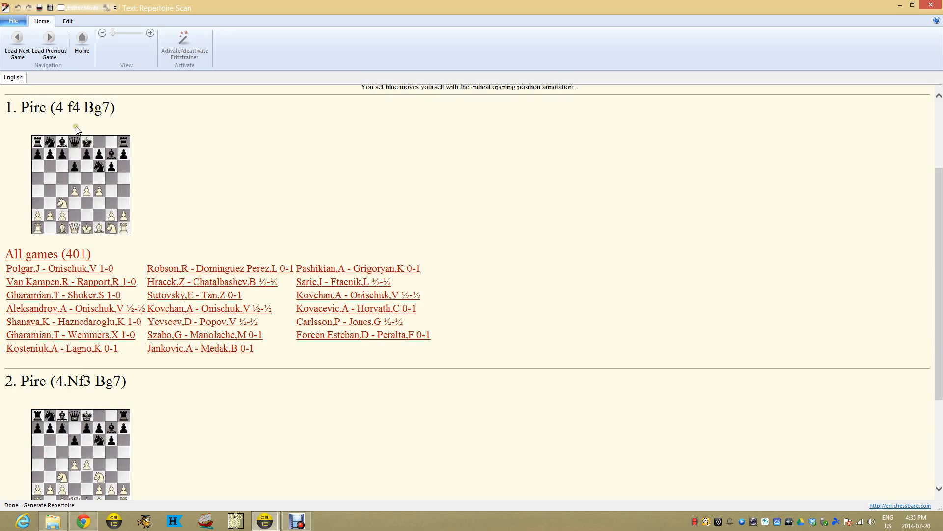
scroll(232, 196, down, 3)
scroll(232, 198, up, 4)
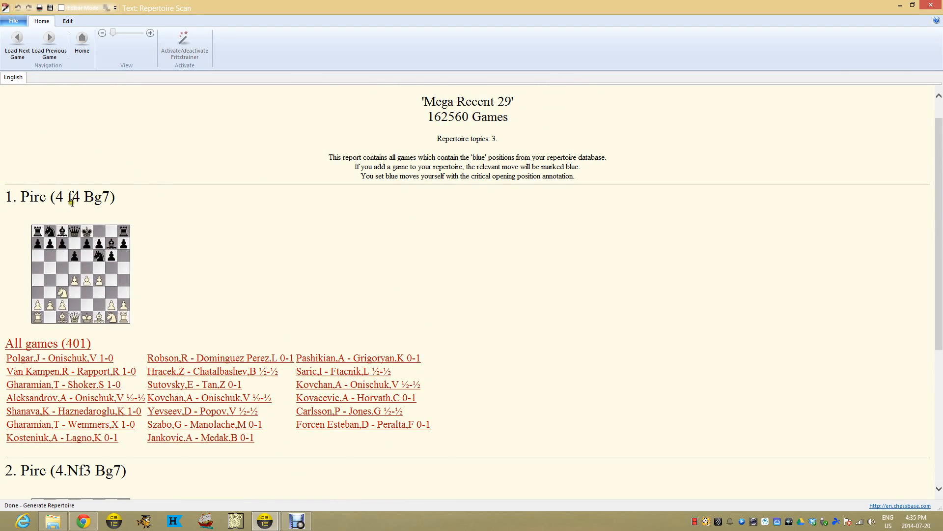
scroll(181, 251, down, 3)
scroll(181, 250, down, 1)
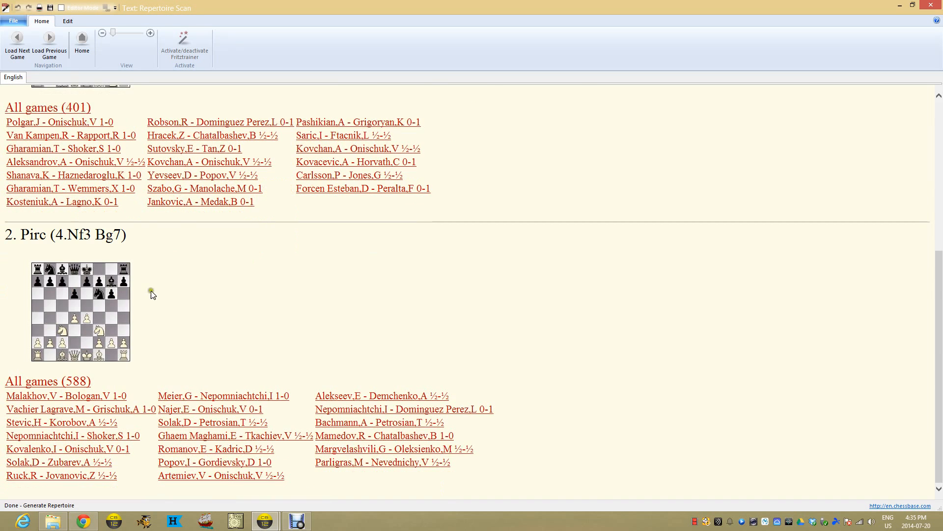
scroll(153, 355, up, 2)
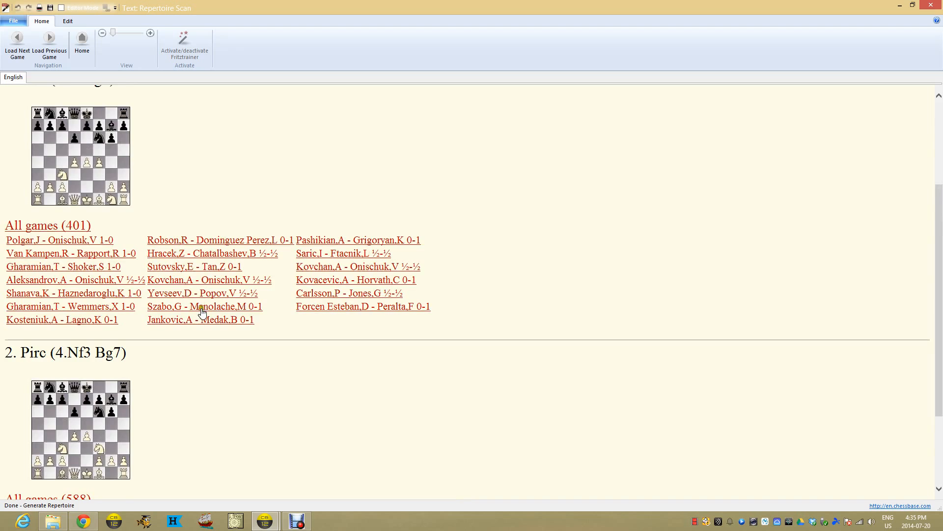
scroll(149, 322, up, 2)
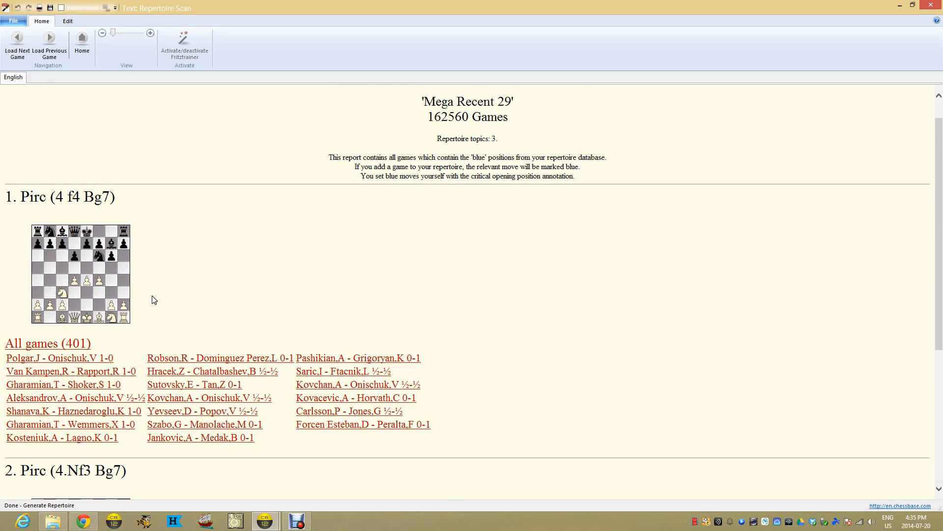
scroll(152, 299, down, 5)
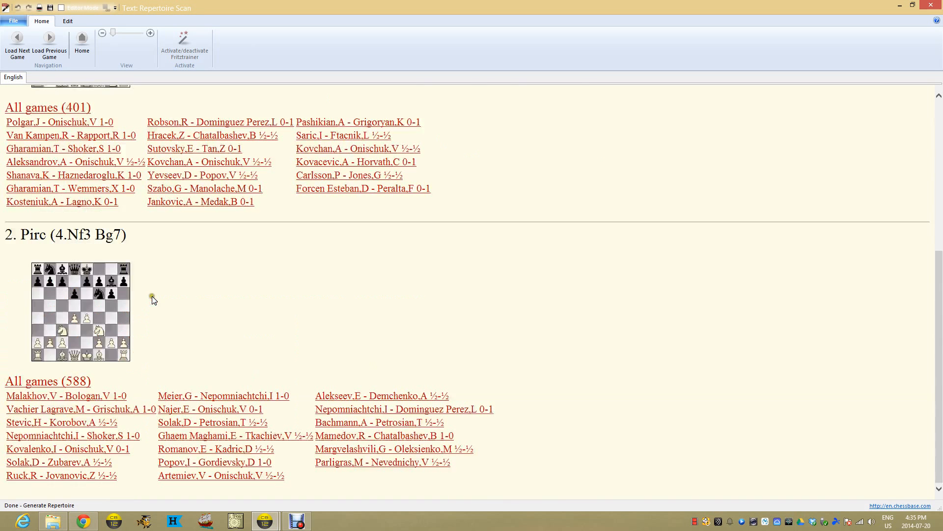
scroll(205, 323, up, 2)
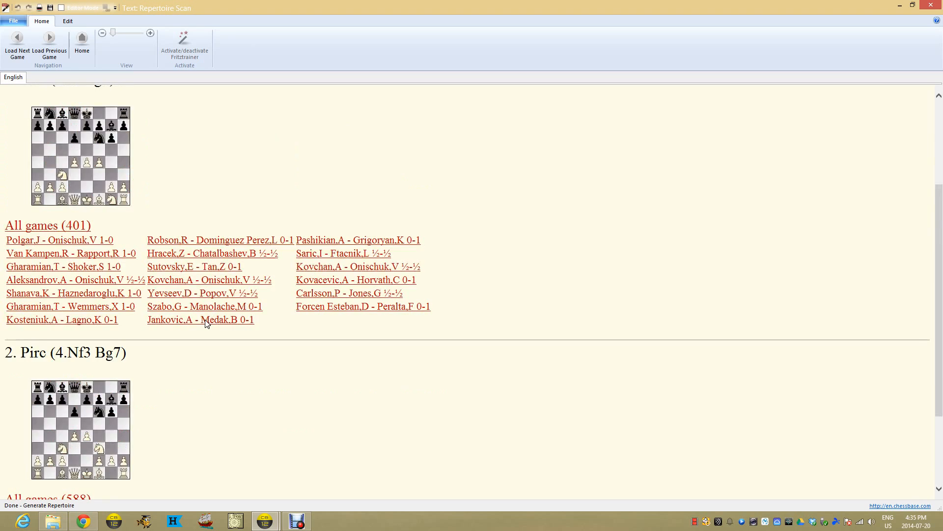
click(931, 5)
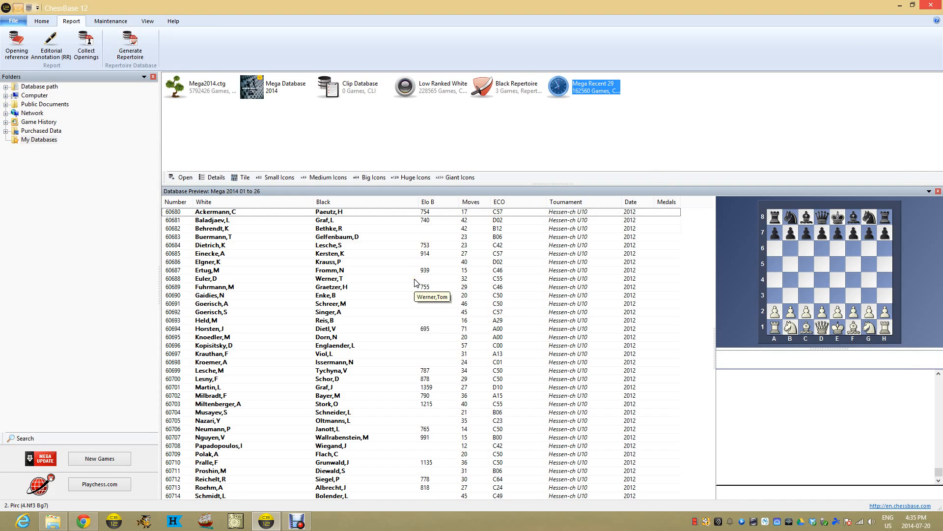